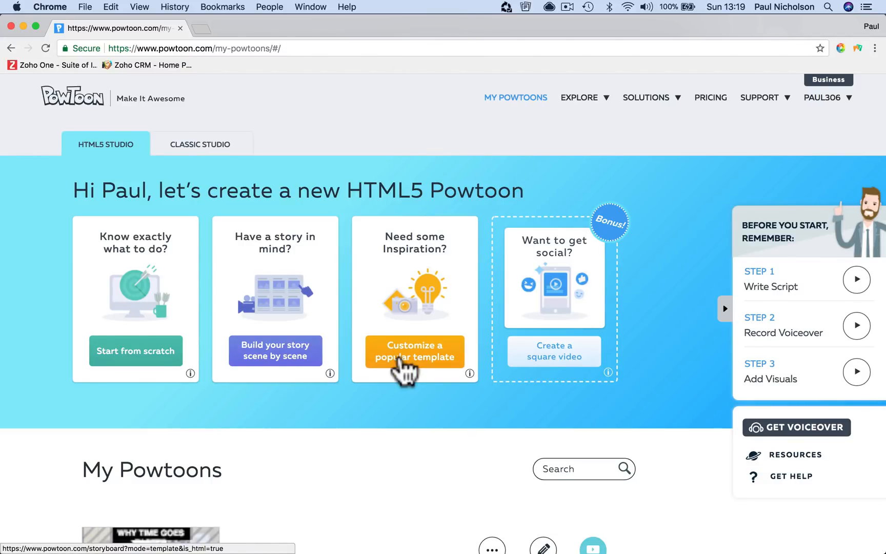
- Create a new HTML5 Powtoon from scratch with the Cartoon look
scroll(403, 365, down, 7)
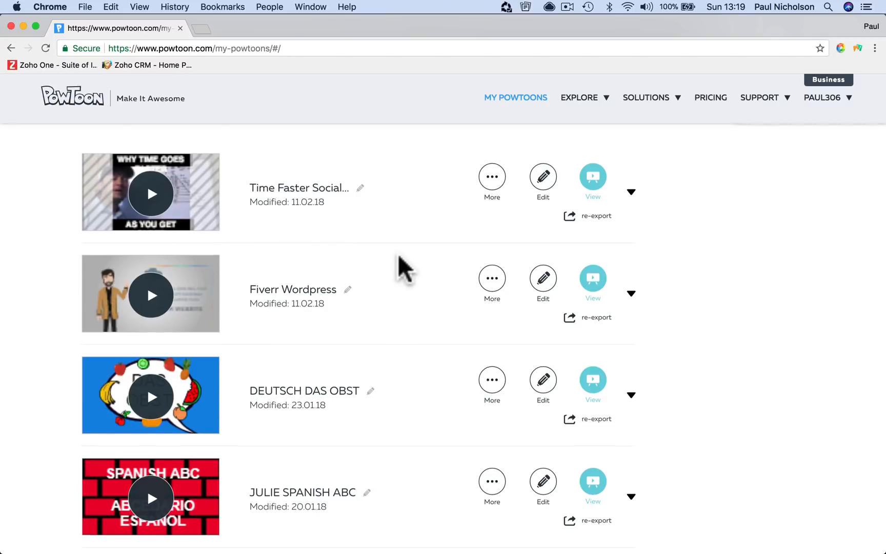
scroll(405, 269, up, 3)
scroll(405, 269, down, 5)
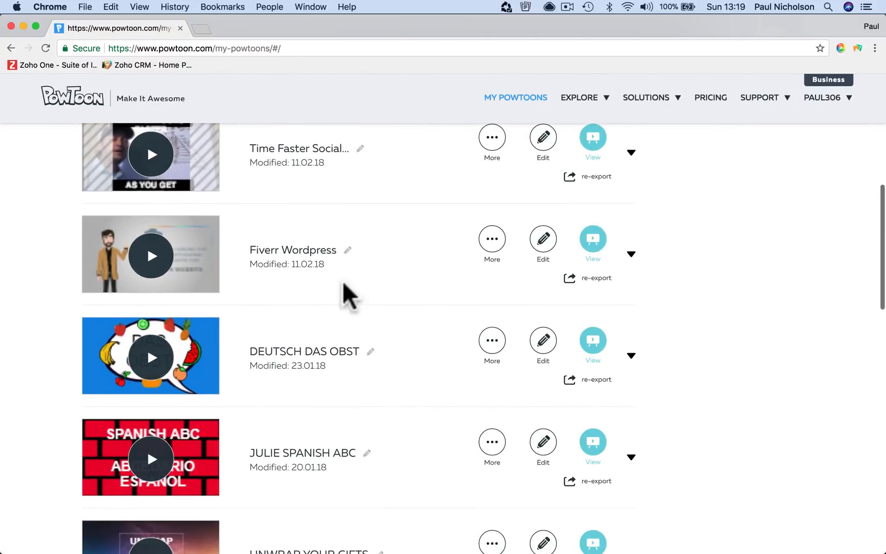
scroll(380, 223, up, 8)
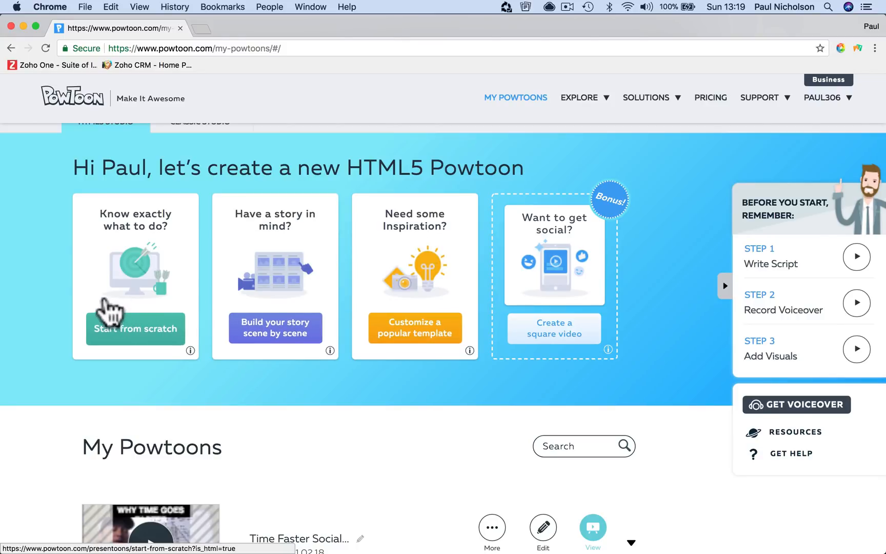
click(119, 319)
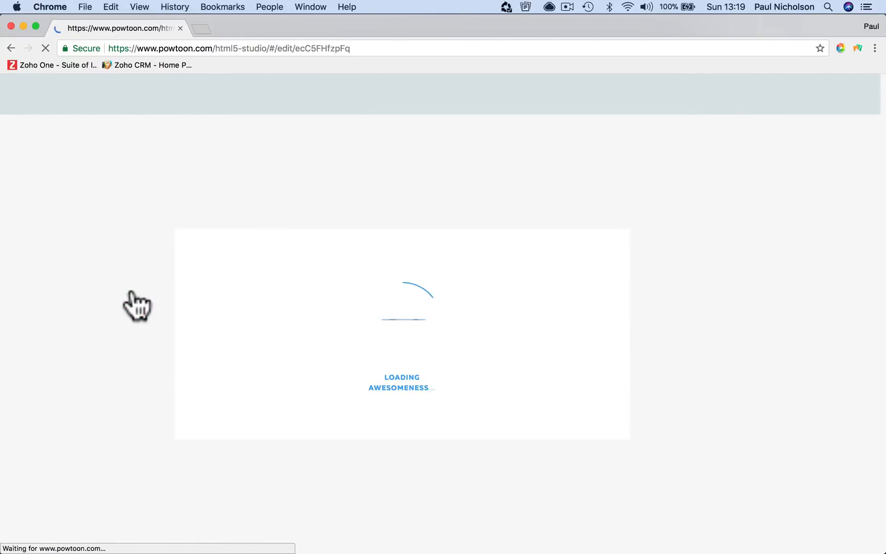
mouse_move(315, 364)
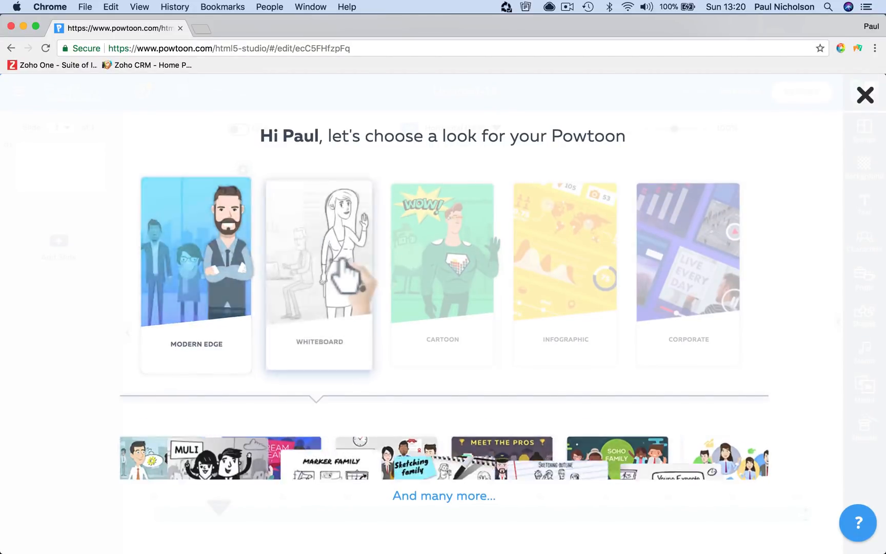
click(453, 256)
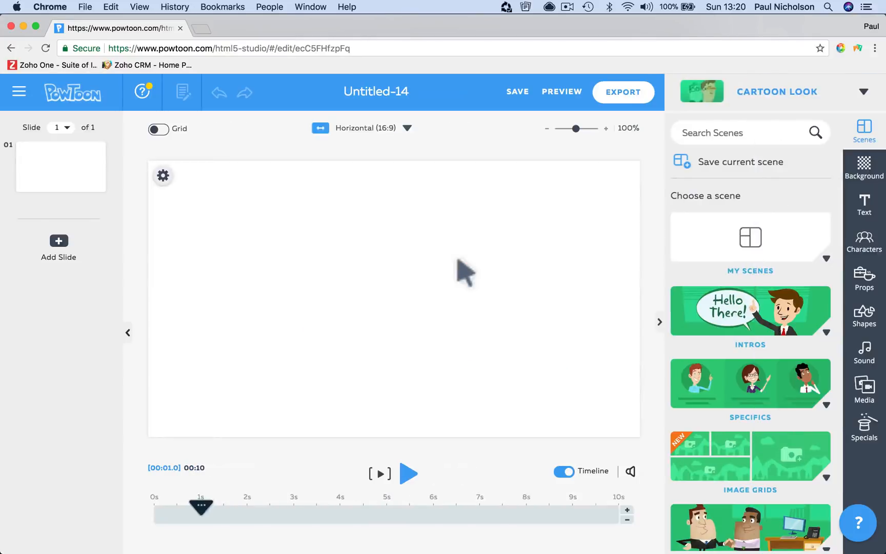
- Review the Cartoon scene categories and add blank slides after the first slide
scroll(746, 418, down, 6)
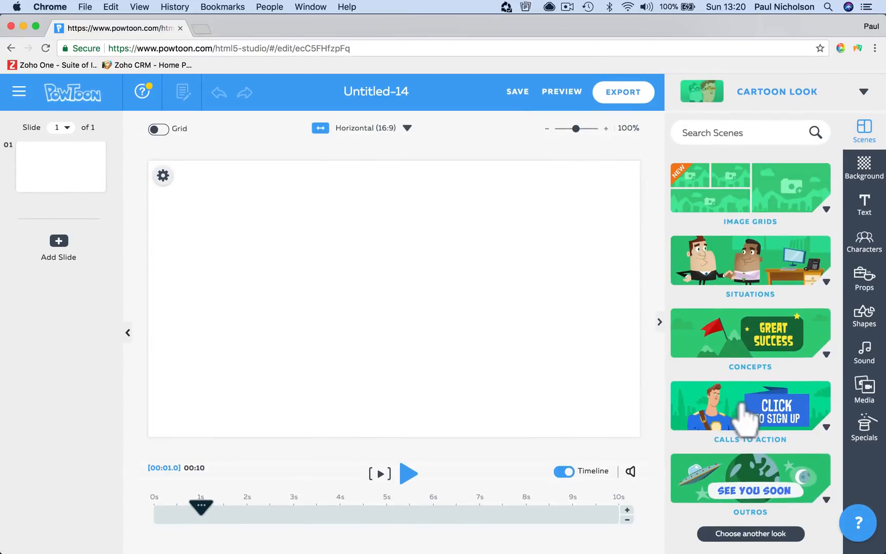
scroll(736, 417, up, 6)
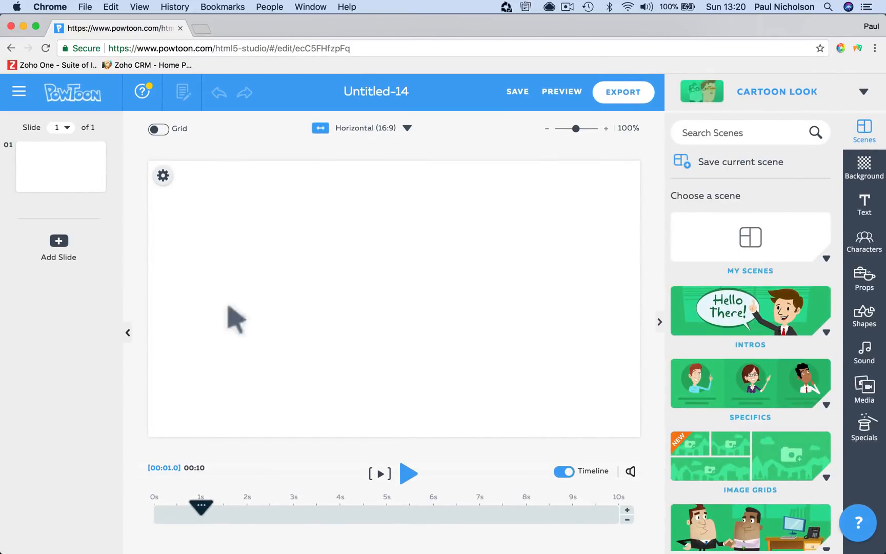
click(286, 310)
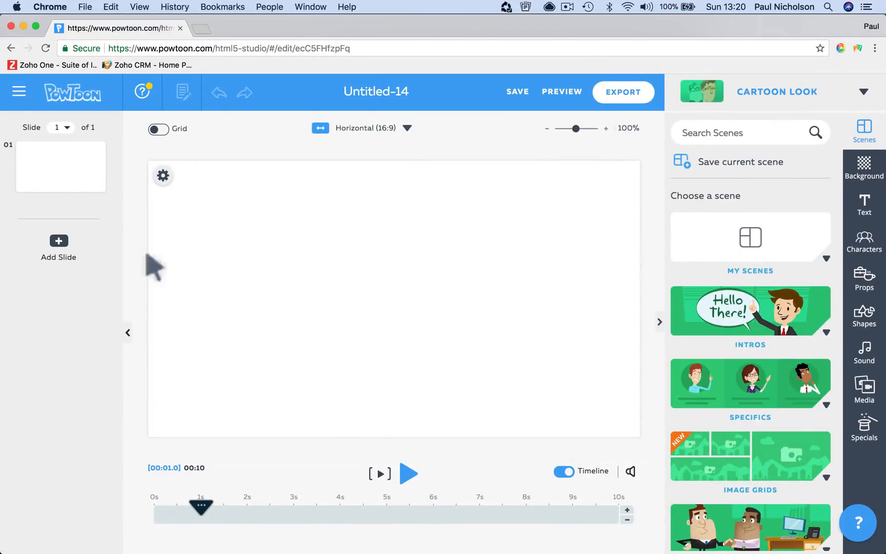
click(59, 248)
click(63, 225)
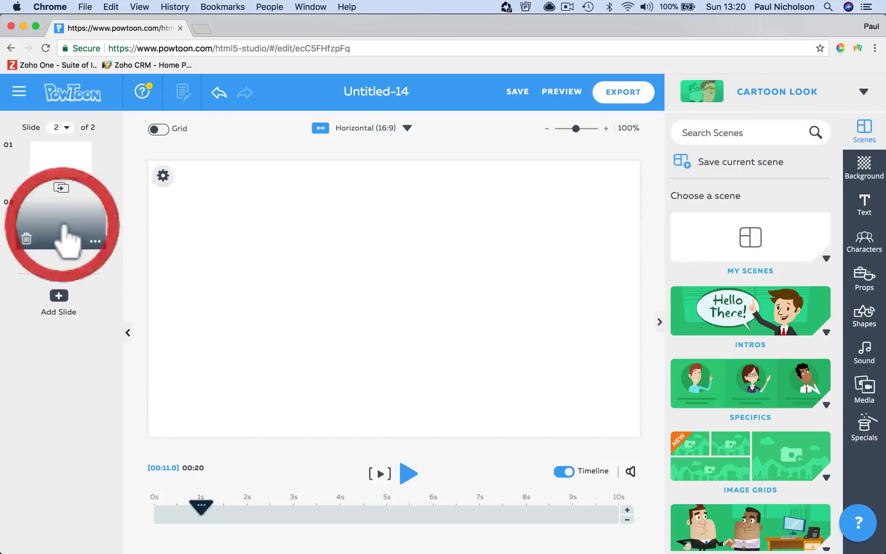
click(58, 296)
- Go back to the My Powtoons dashboard and browse the saved Powtoons, loading more of the list
click(60, 93)
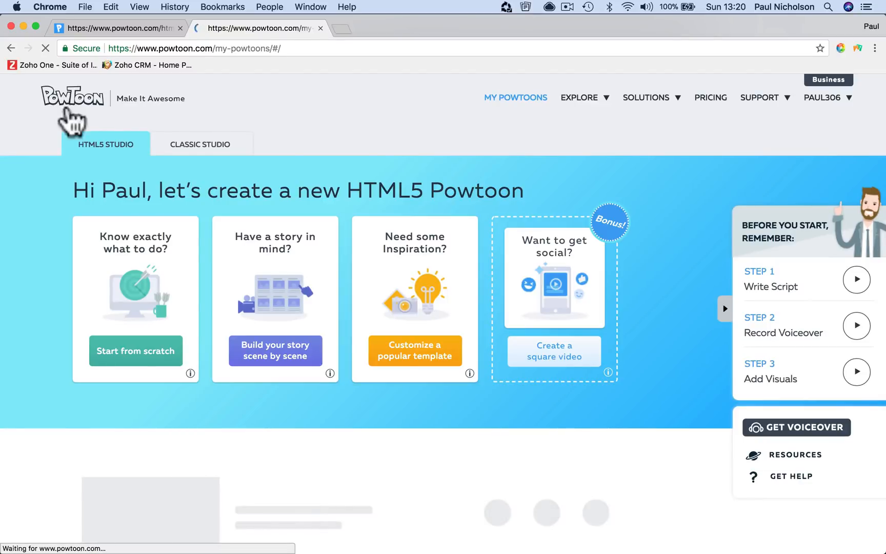
click(533, 100)
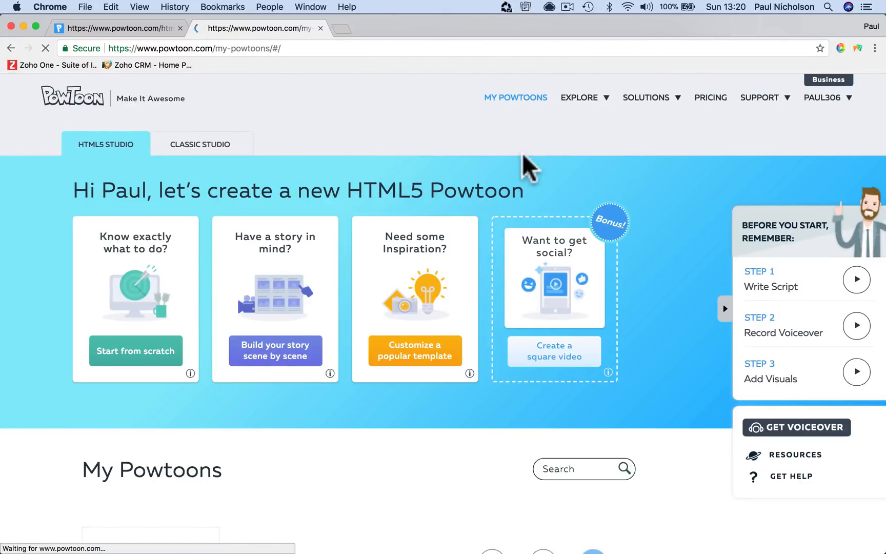
mouse_move(582, 97)
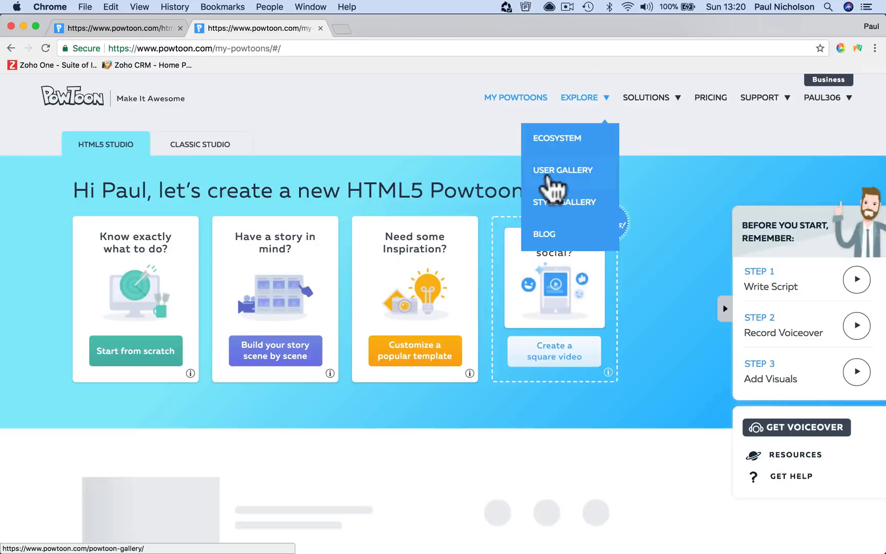
scroll(547, 177, down, 6)
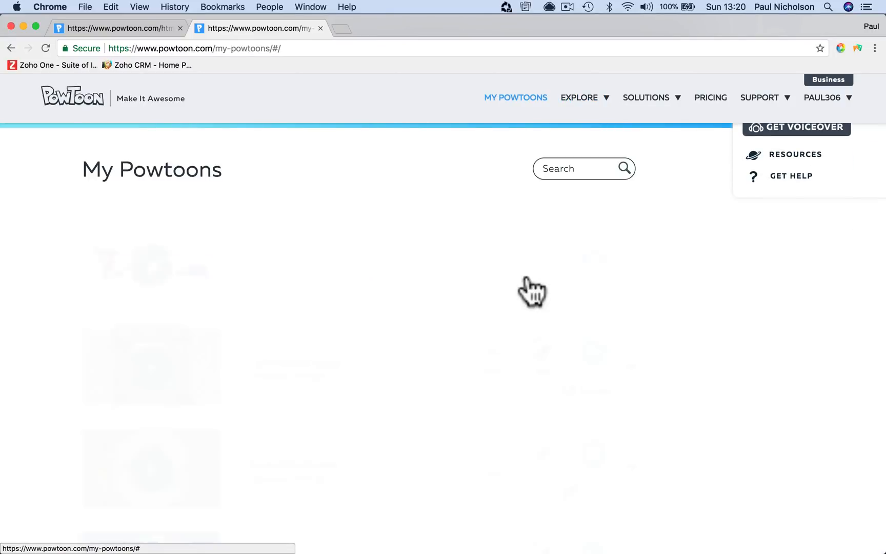
scroll(533, 291, down, 7)
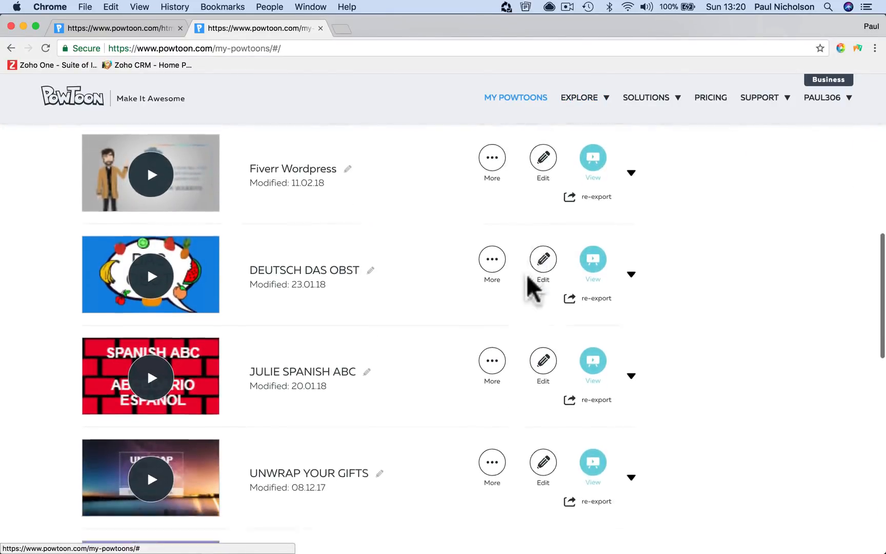
scroll(534, 288, down, 6)
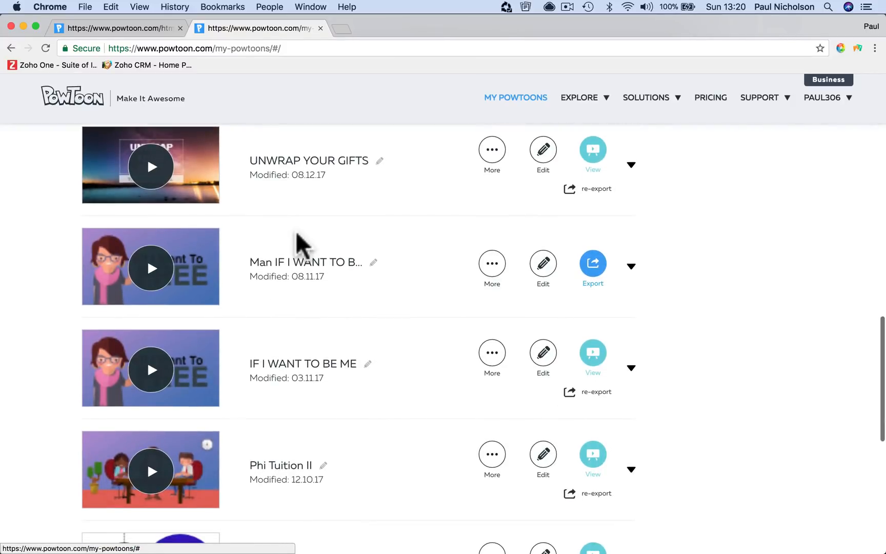
scroll(296, 231, down, 6)
scroll(295, 231, up, 12)
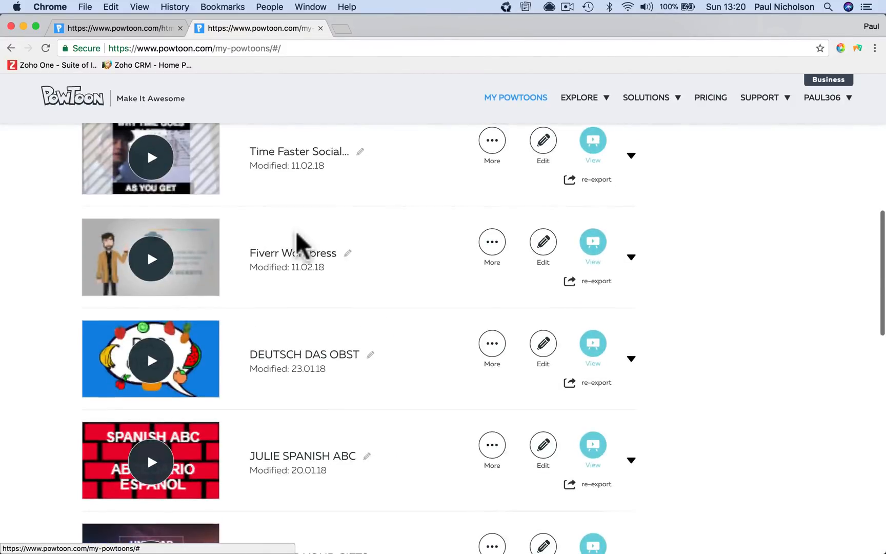
scroll(295, 231, down, 10)
click(341, 392)
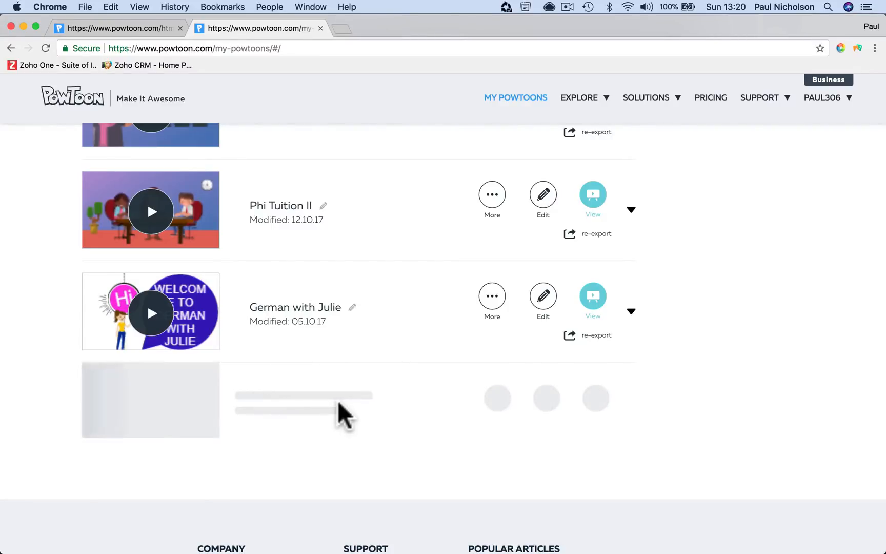
- Load the remaining saved Powtoons and look through the list for a project to work on
scroll(338, 361, down, 5)
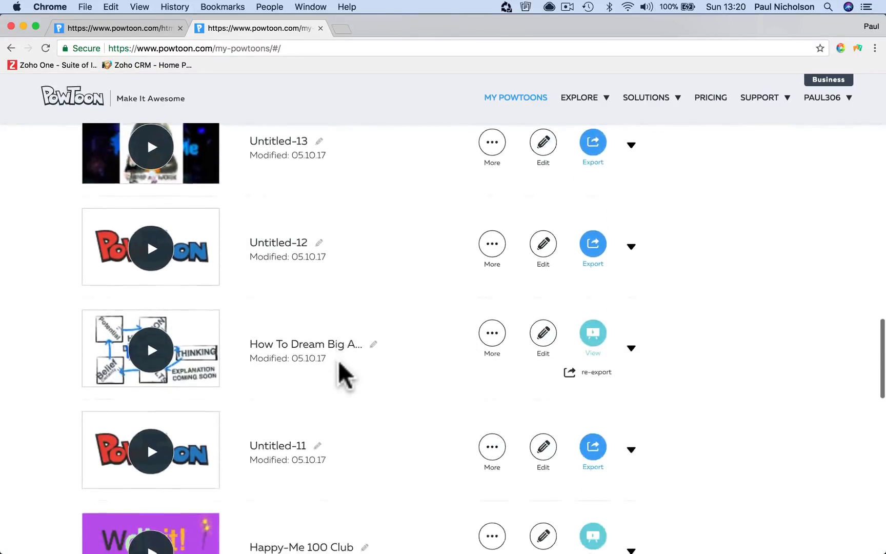
scroll(338, 360, down, 15)
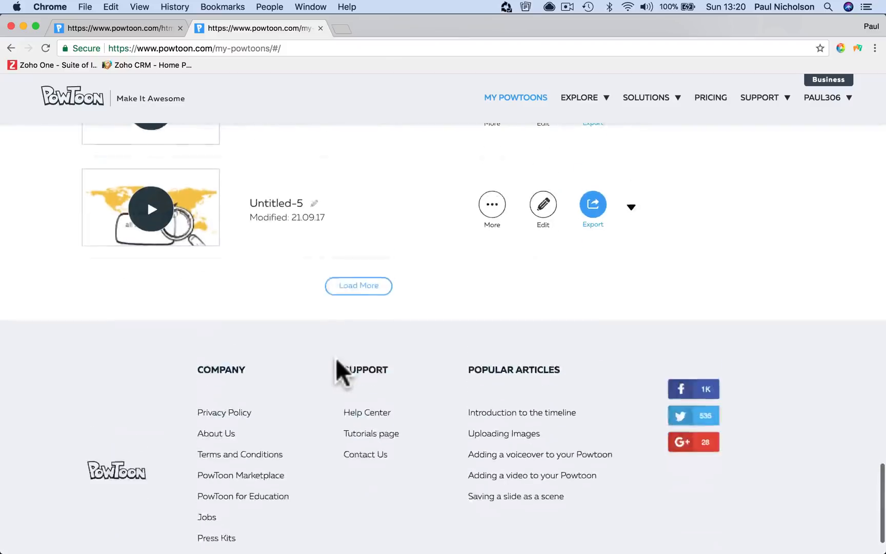
click(358, 234)
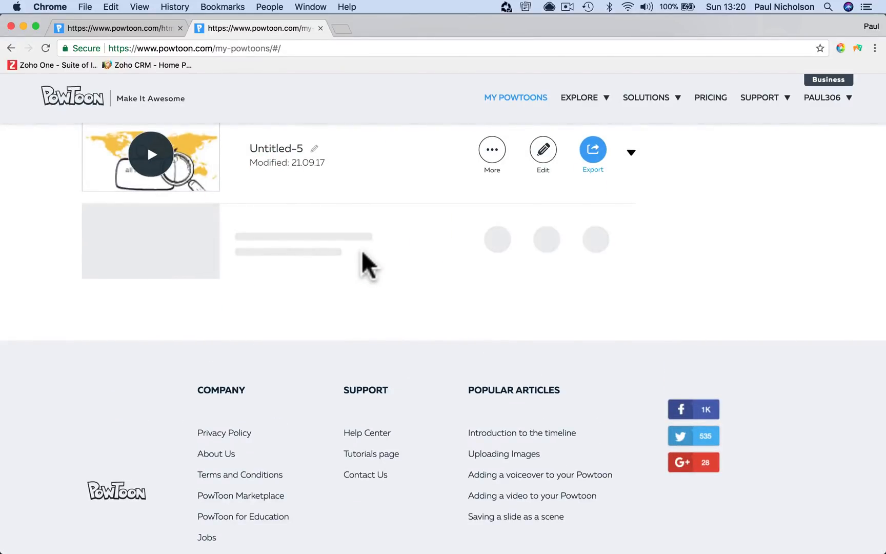
scroll(363, 251, down, 15)
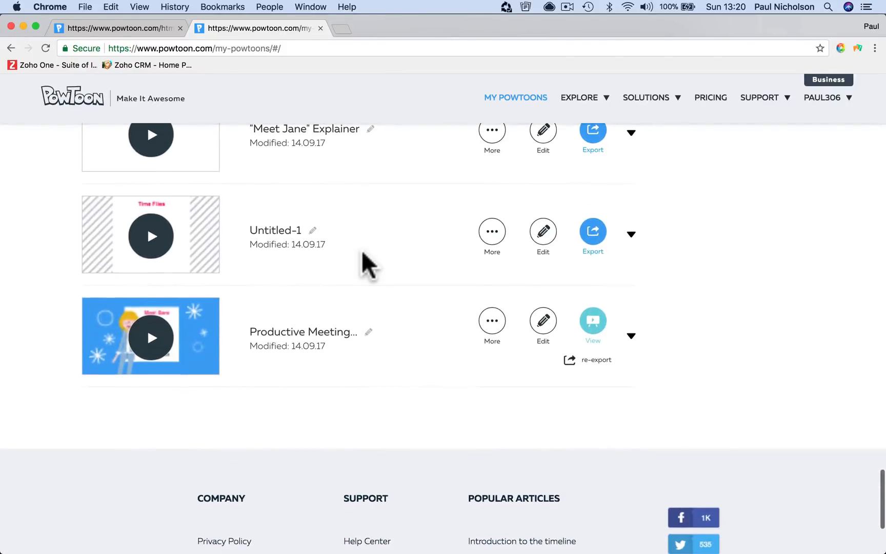
scroll(361, 250, up, 20)
scroll(361, 249, down, 5)
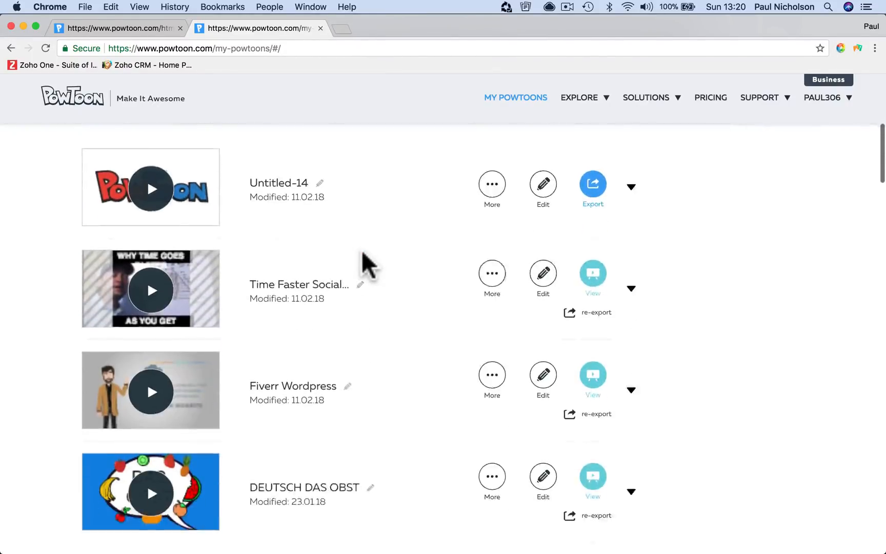
scroll(363, 251, down, 8)
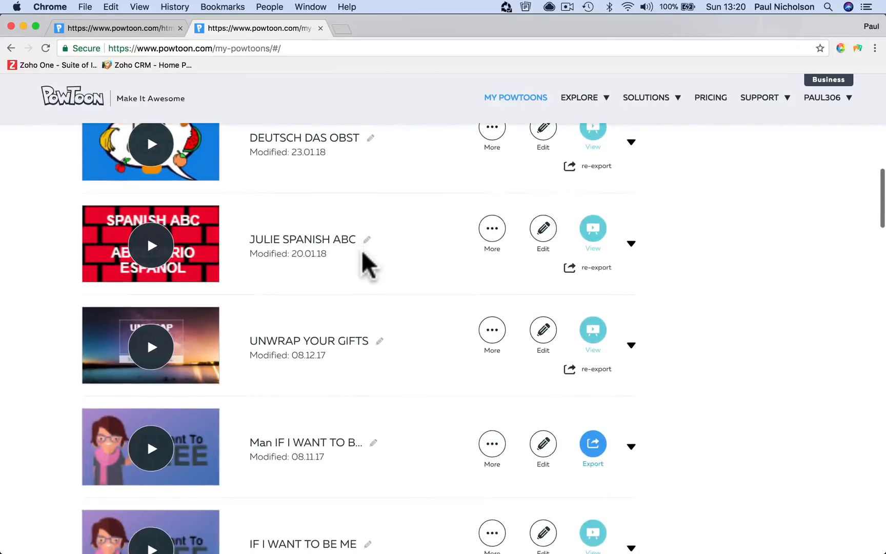
scroll(363, 251, down, 6)
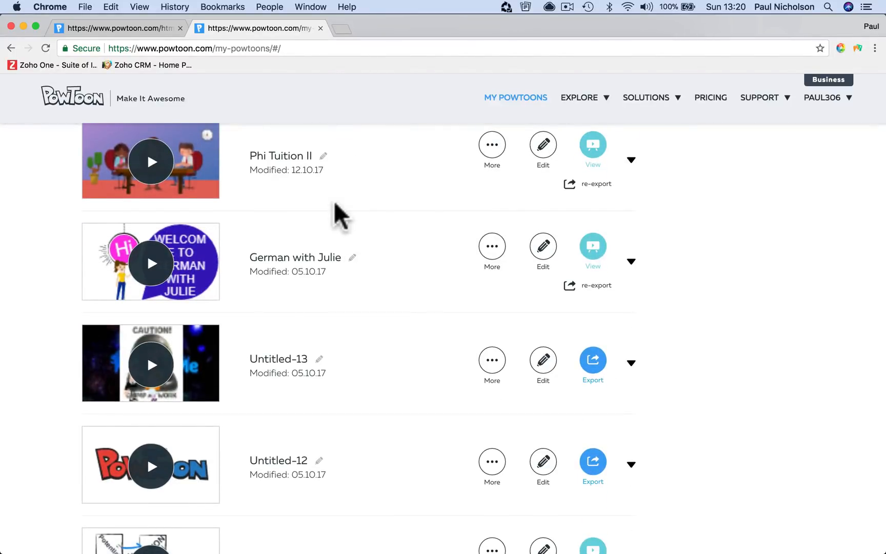
click(290, 155)
click(333, 195)
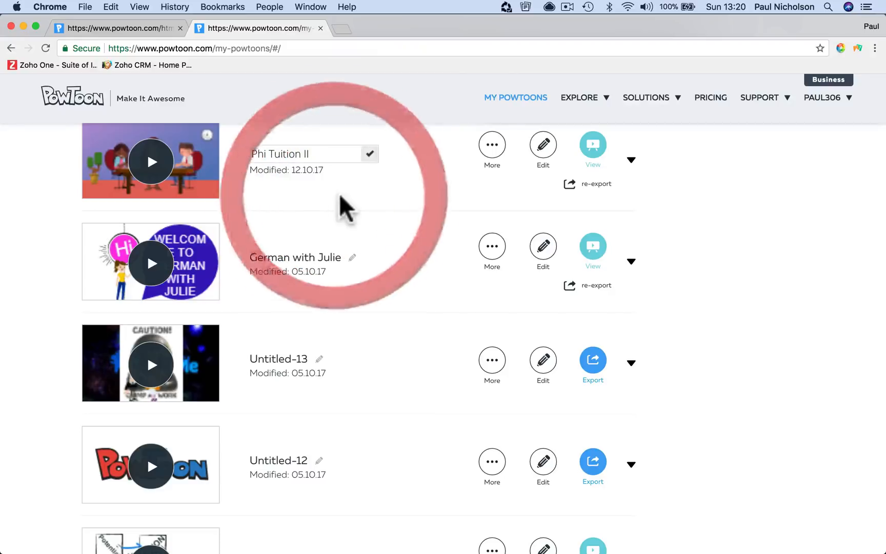
click(485, 157)
click(359, 208)
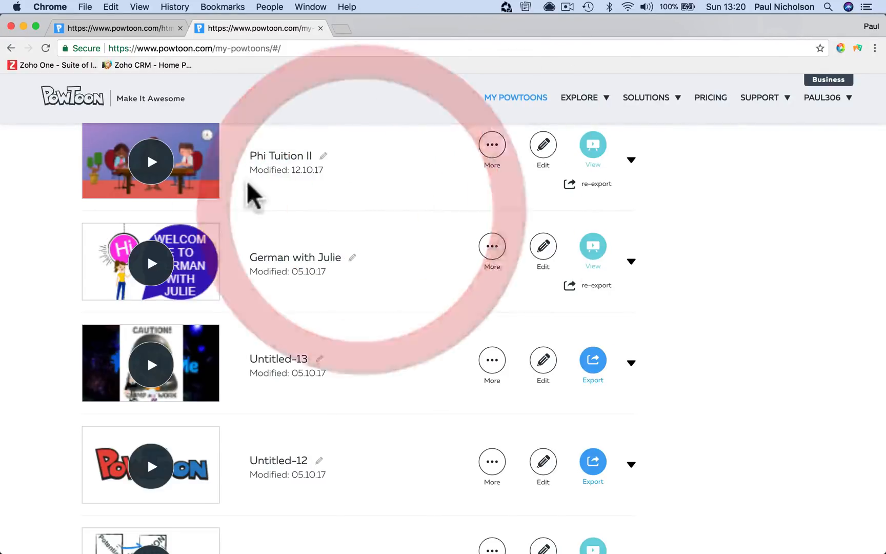
- Open the Phi Tuition II Powtoon for editing and select the man character on slide 1
click(537, 146)
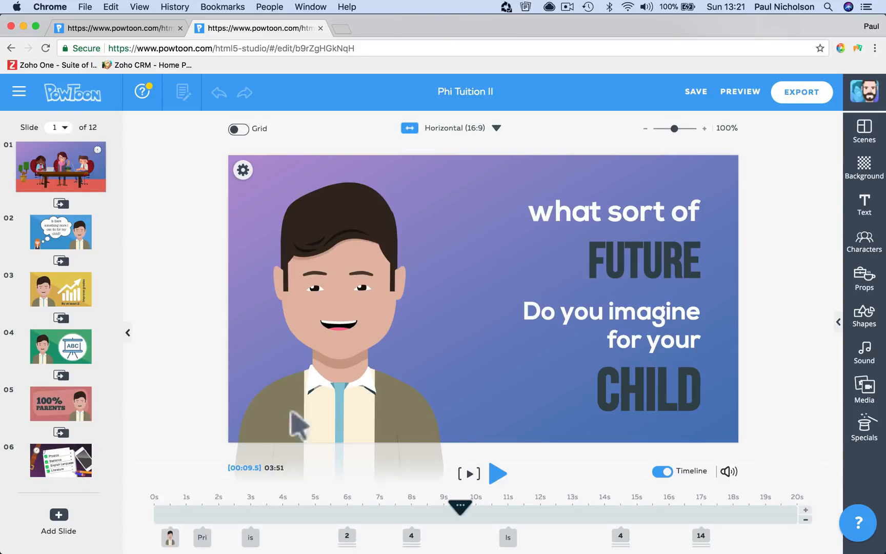
click(398, 368)
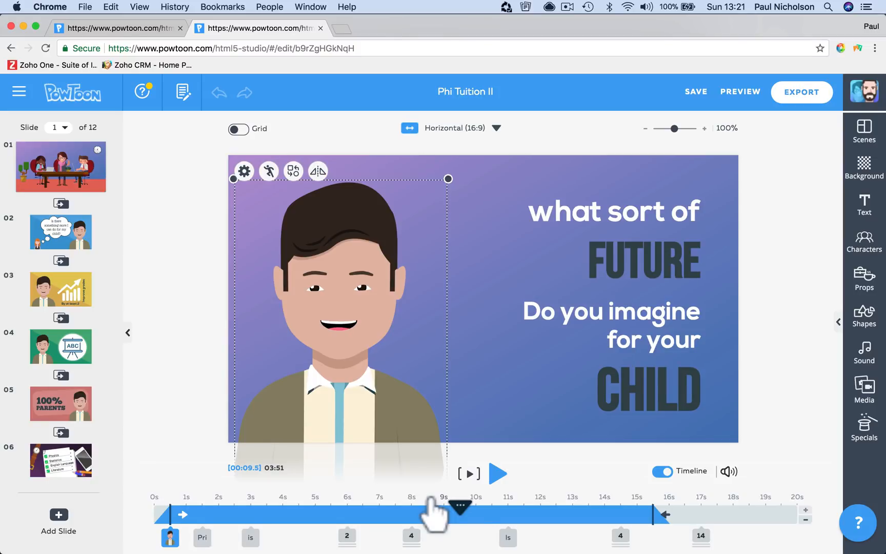
- Preview slide 1 on its own, pause it, and replay it from the start of the timeline
click(470, 474)
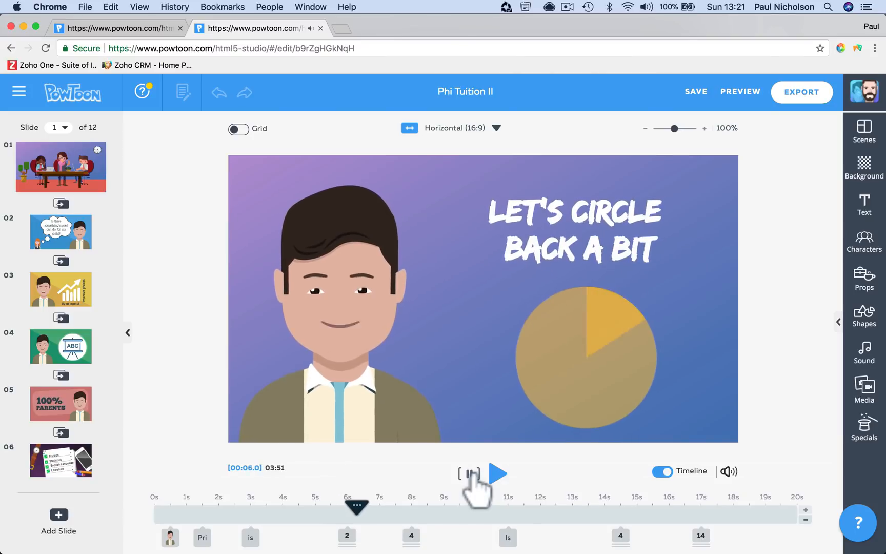
click(470, 474)
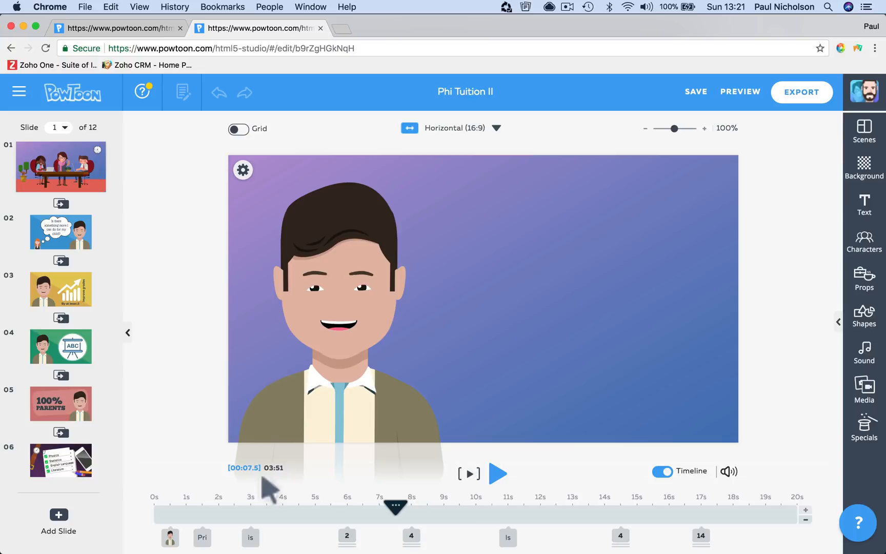
click(168, 510)
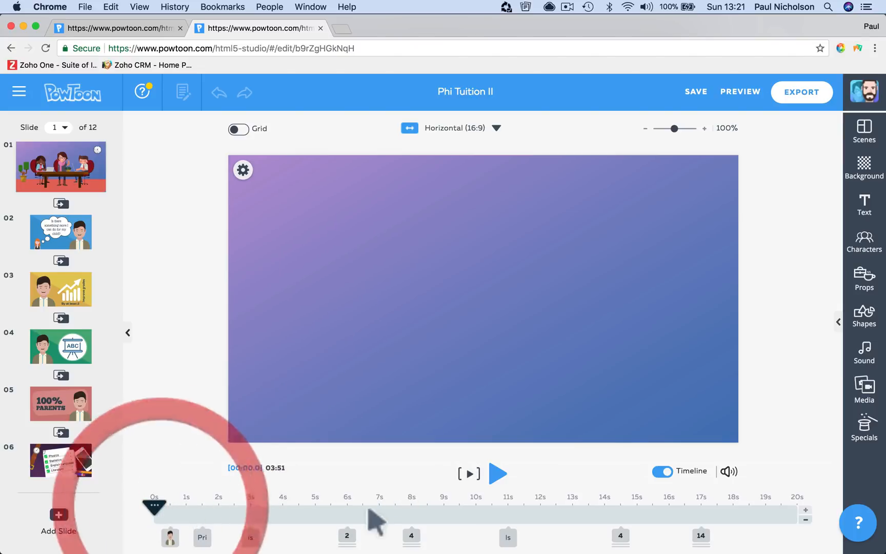
click(467, 474)
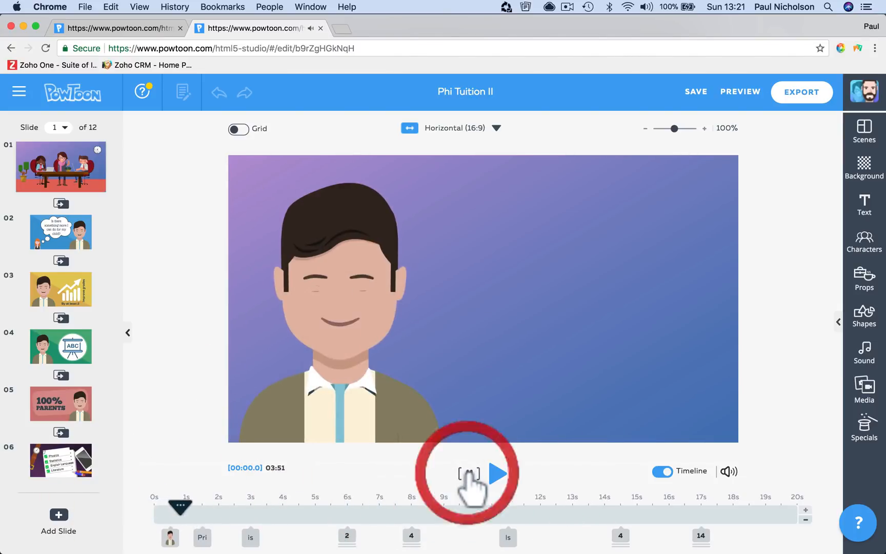
- Try swapping the man on slide 1 for the brown-jacketed Work Life man in the Angry pose
click(170, 537)
click(360, 322)
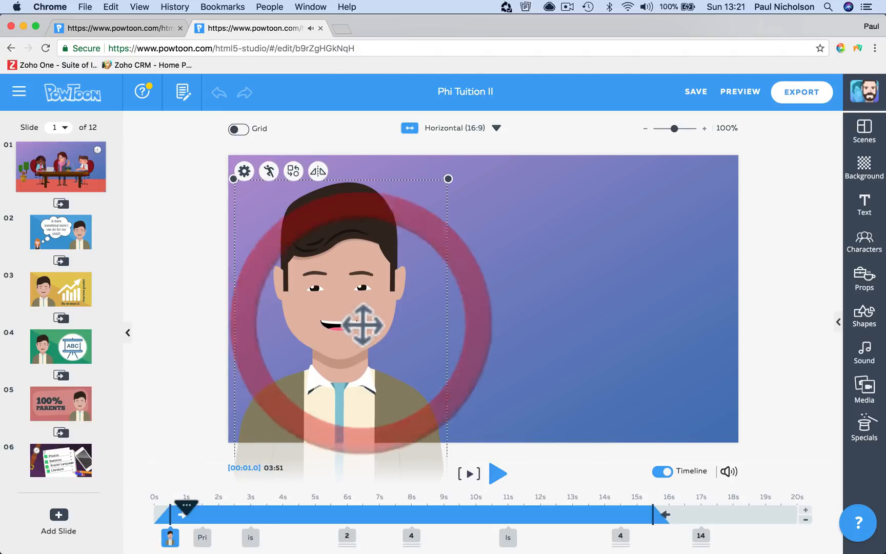
click(292, 171)
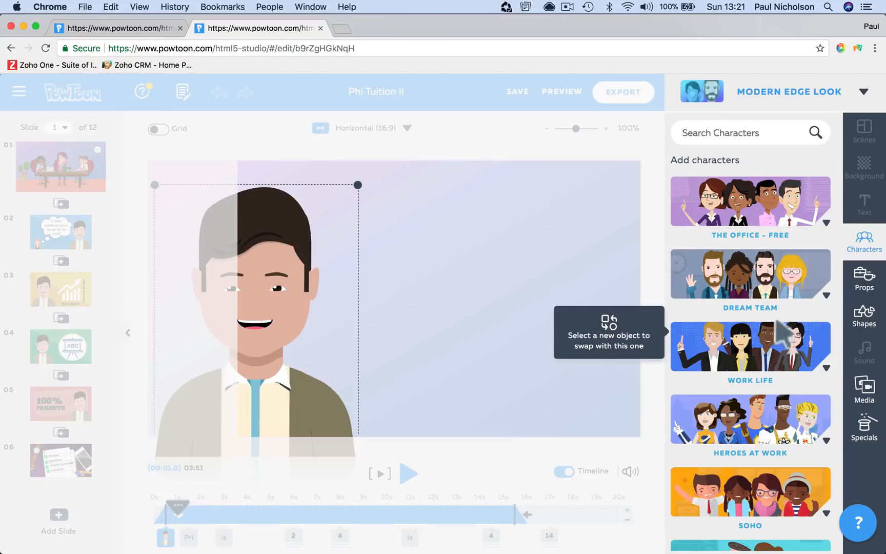
click(824, 362)
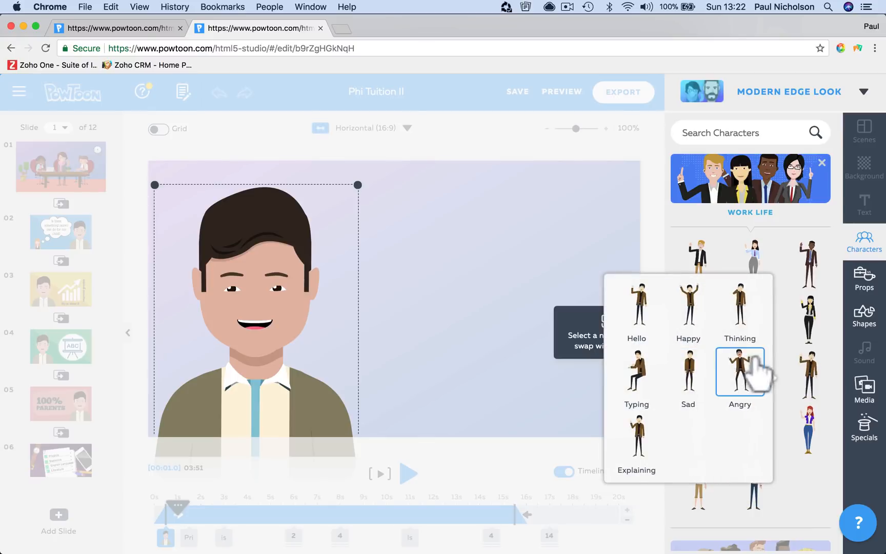
click(713, 389)
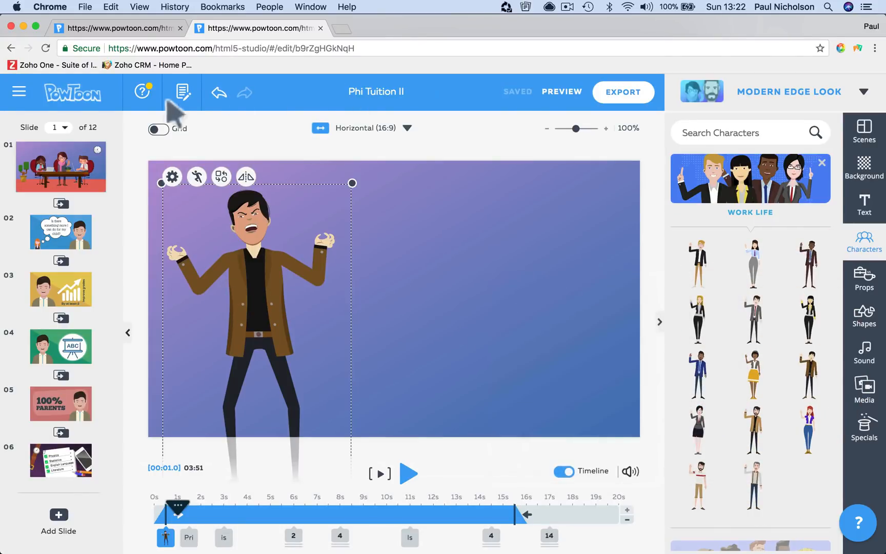
- Undo the character swap on slide 1 and deselect the man
click(219, 92)
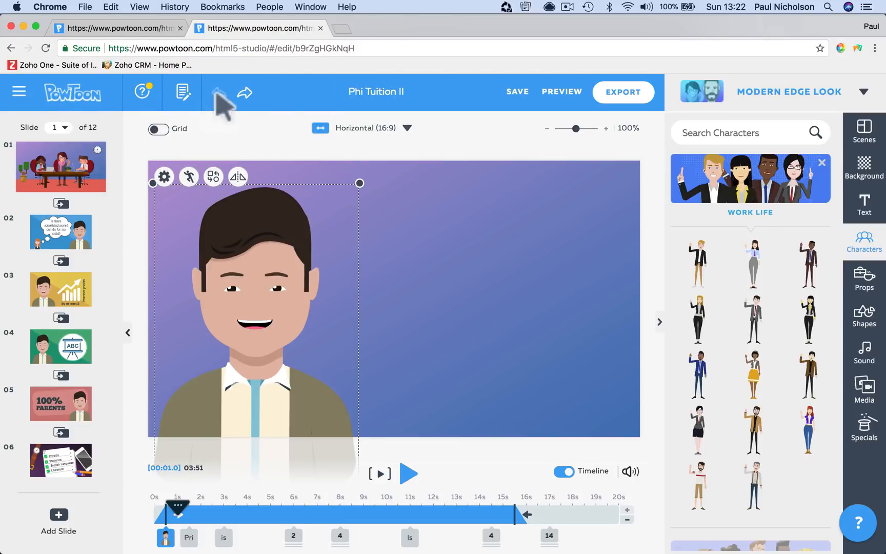
click(124, 393)
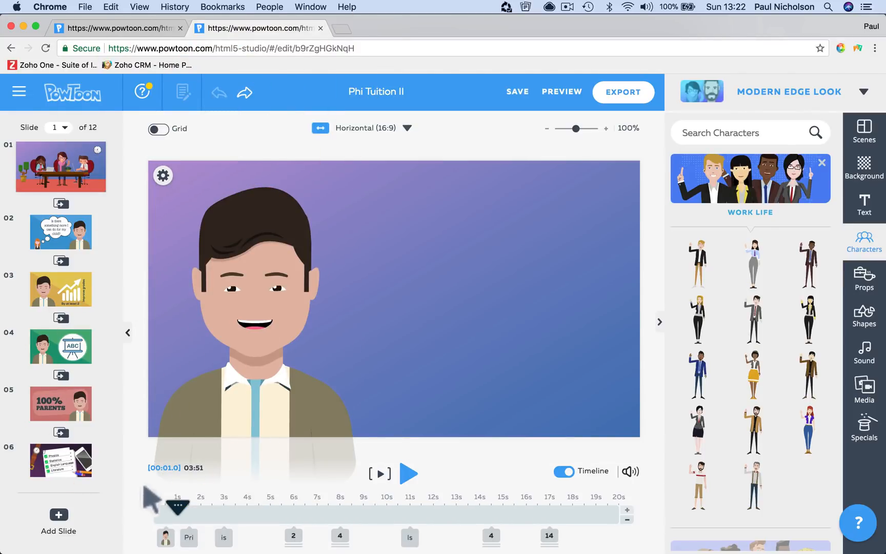
- Change the man's pose on slide 1 to Typing
click(257, 406)
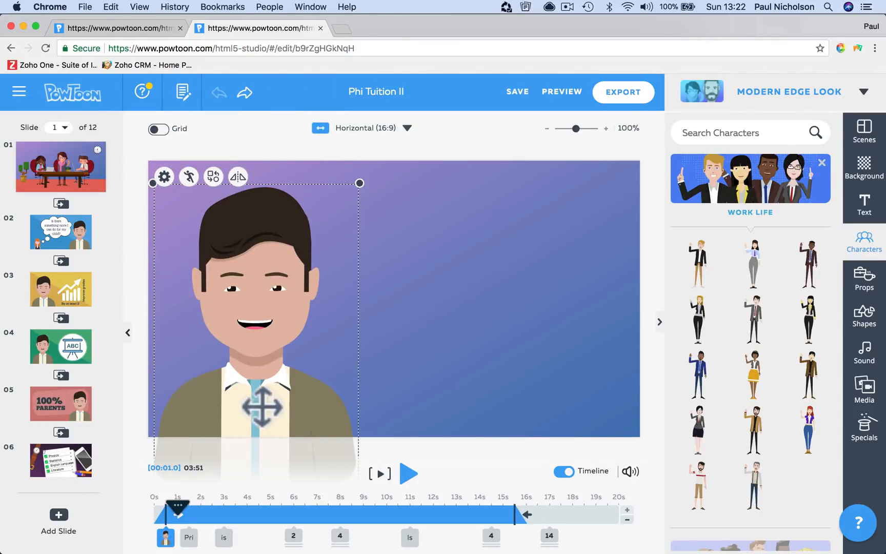
click(189, 179)
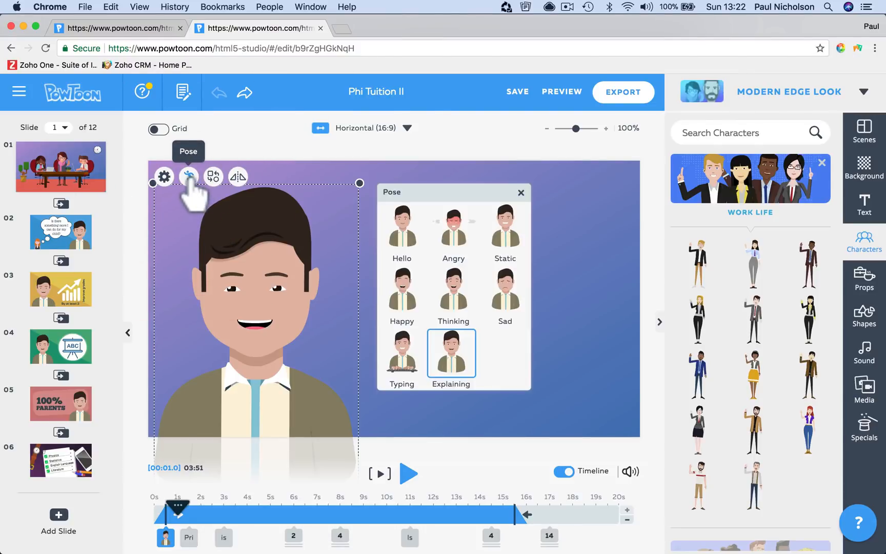
click(402, 357)
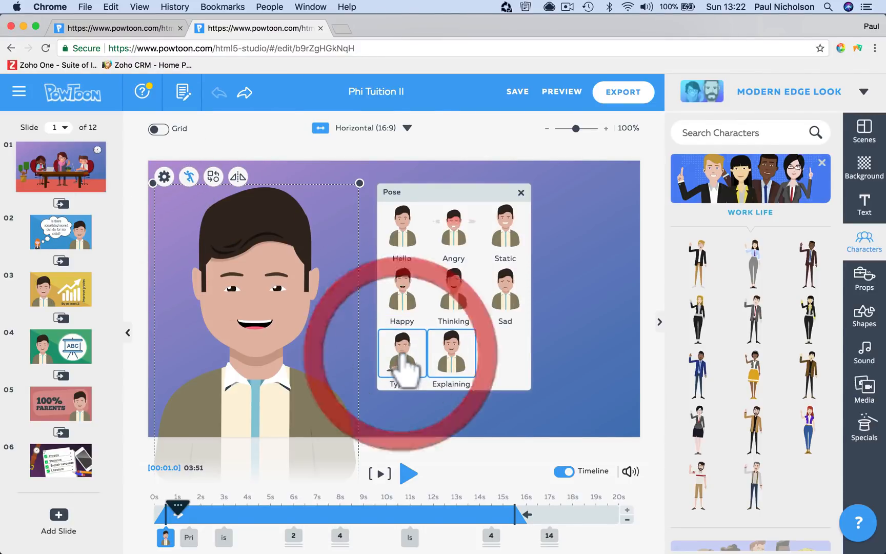
- Try the Happy pose on the man and undo that pose change
click(189, 177)
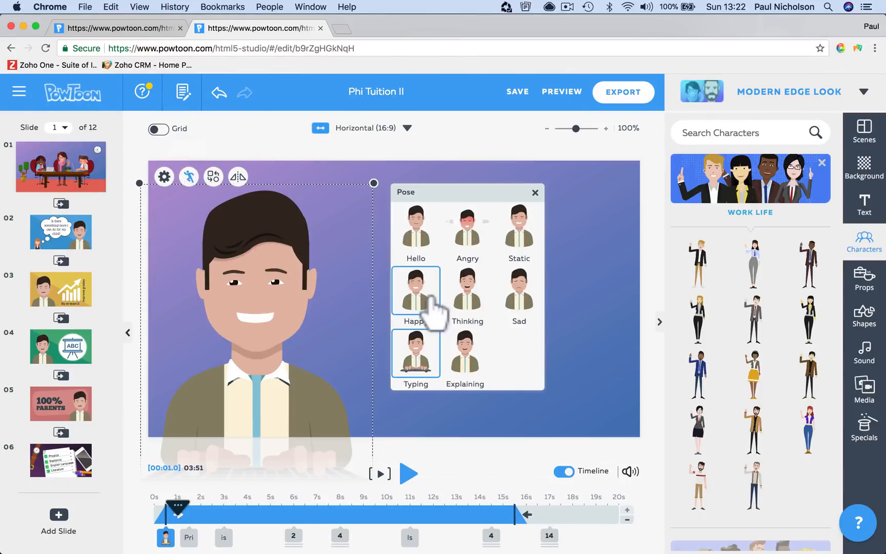
click(418, 288)
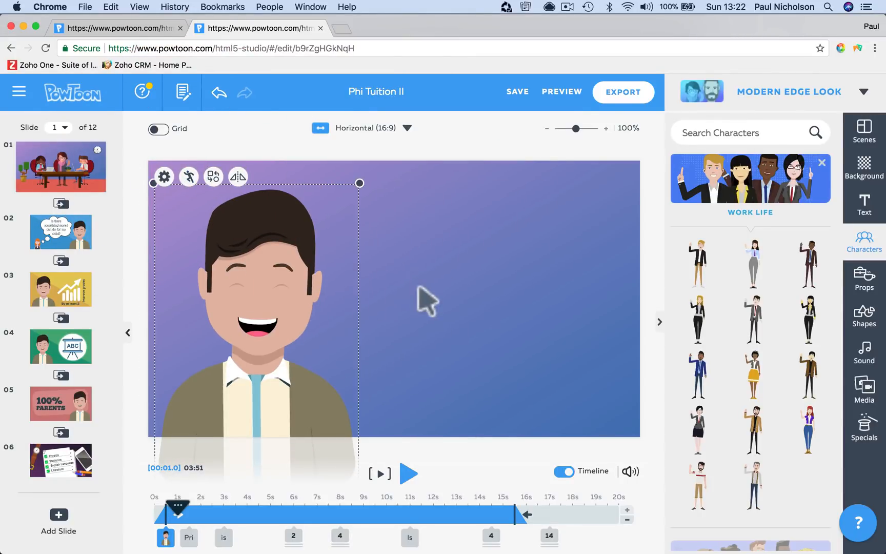
click(219, 90)
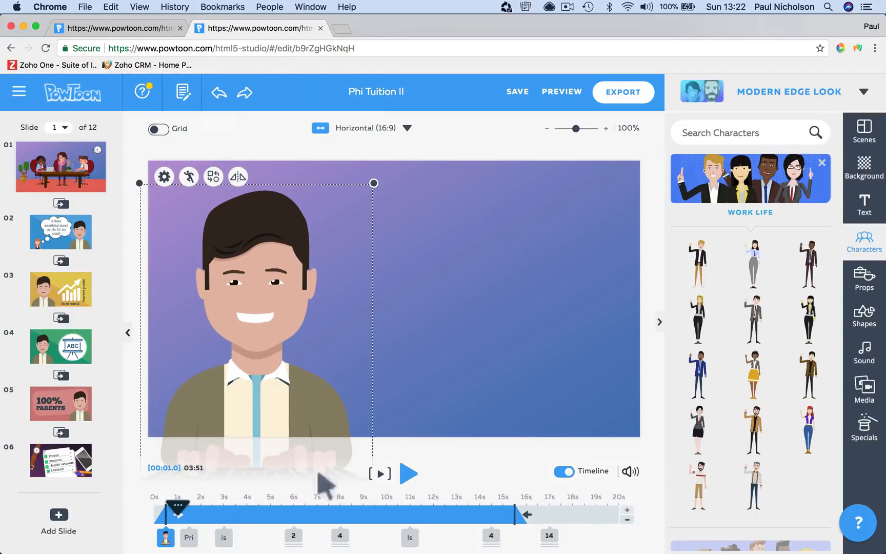
- Set the man's enter effect on slide 1 to Left
click(165, 177)
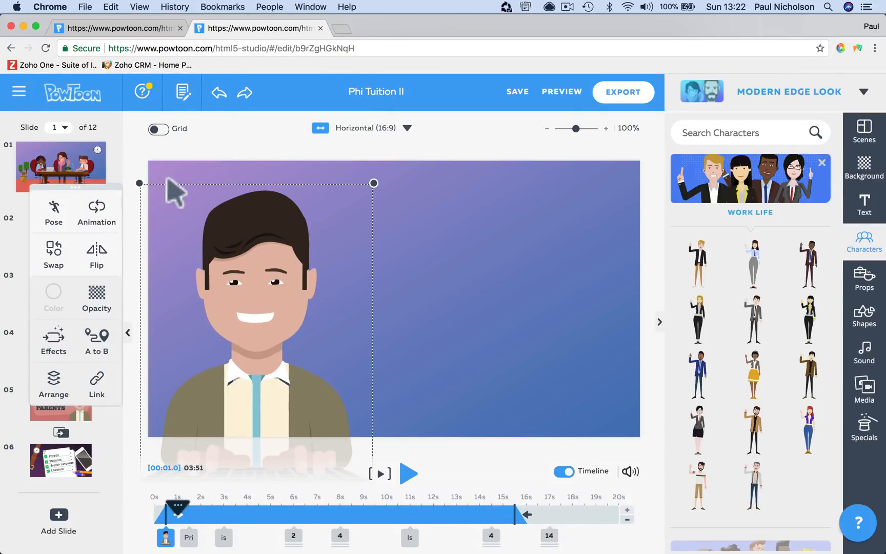
click(53, 343)
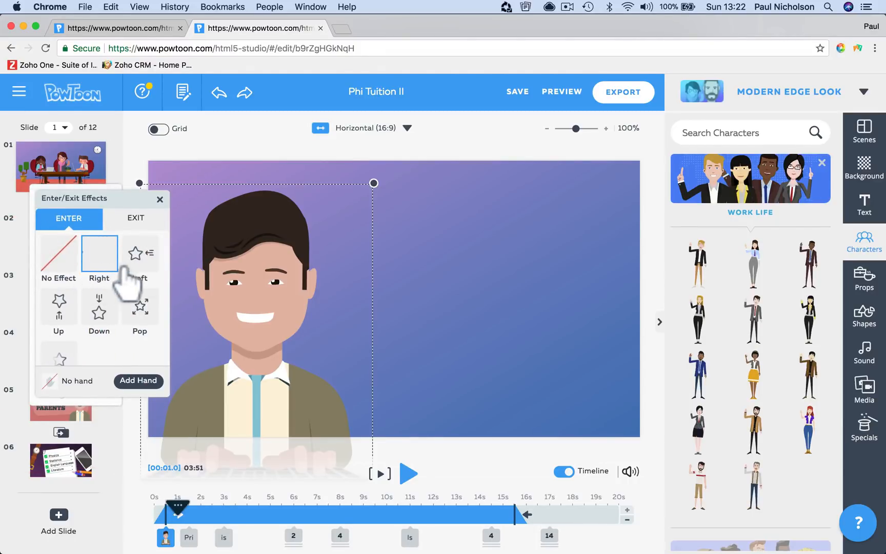
click(140, 265)
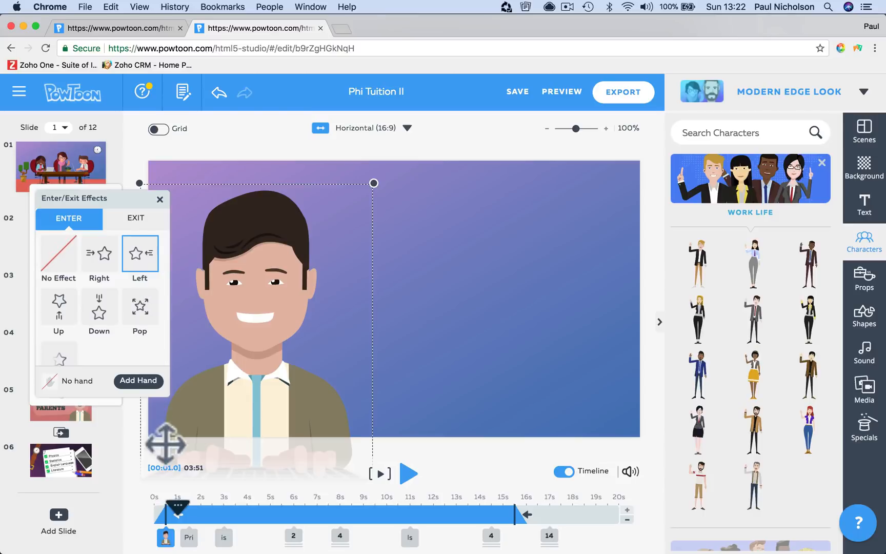
- Preview slide 1 to check the man's entrance, and stop playback by selecting him again
click(128, 451)
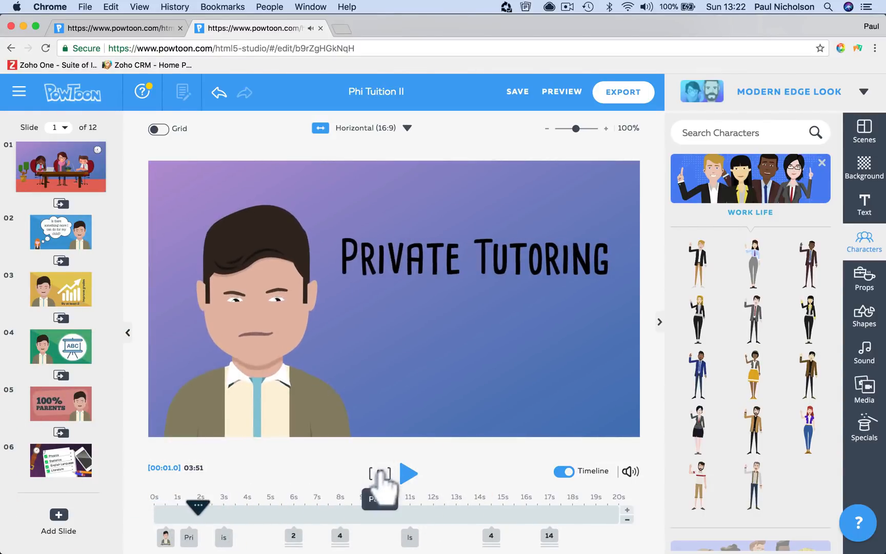
click(340, 377)
click(257, 346)
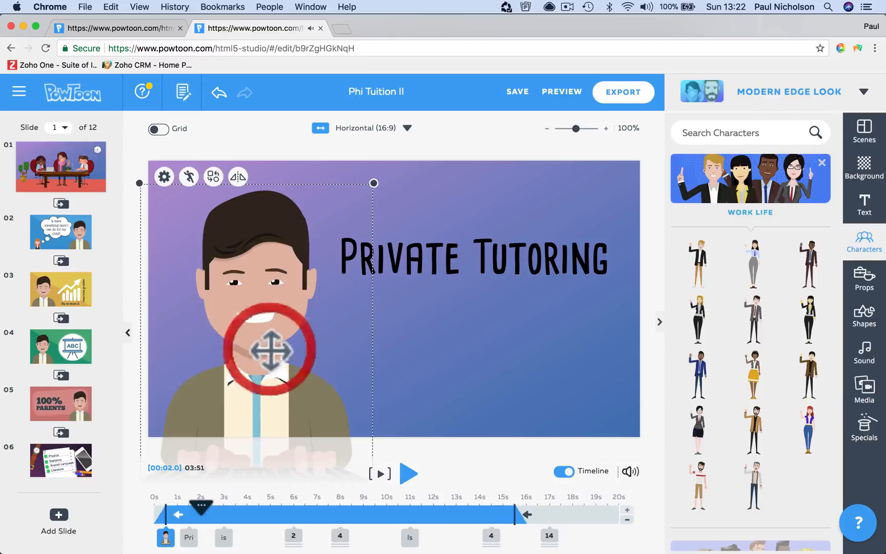
- Flip the man on slide 1 horizontally and flip him back
click(163, 177)
click(102, 261)
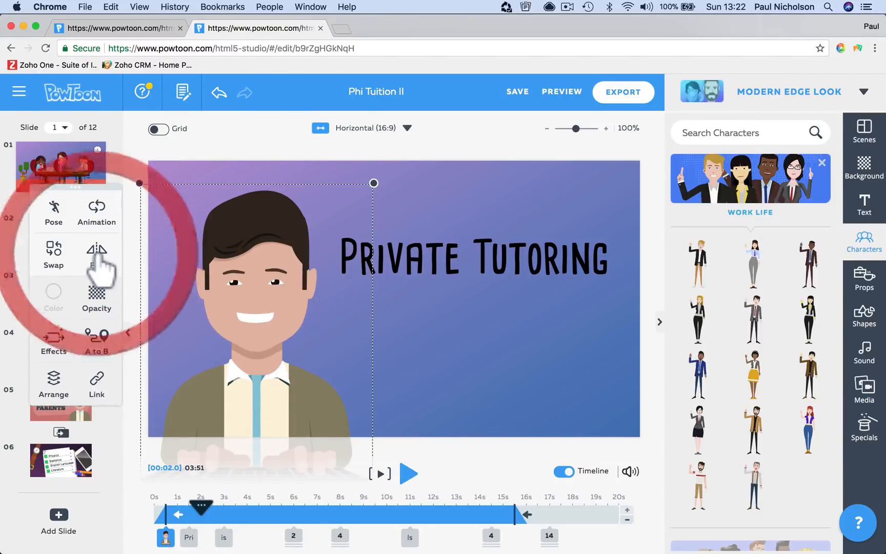
click(102, 262)
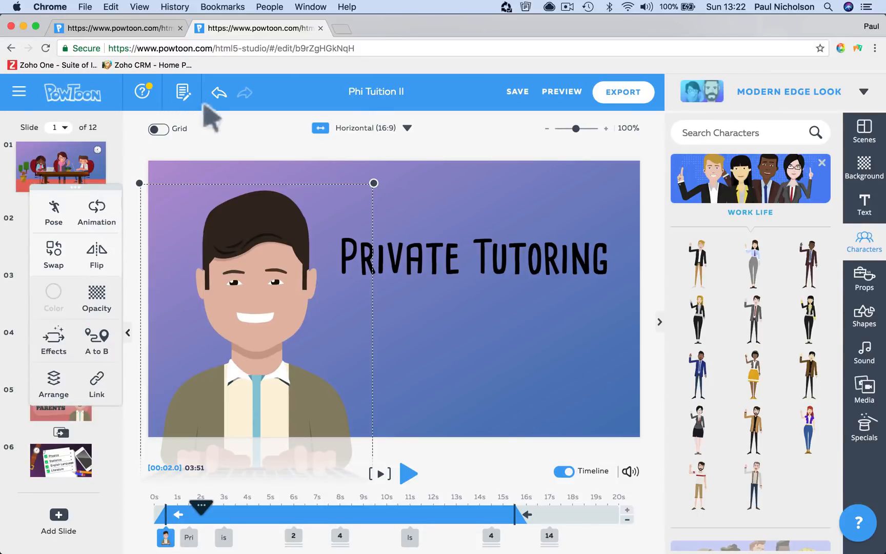
- Undo the flips, the enter effect and the pose change made to the man on slide 1
click(219, 94)
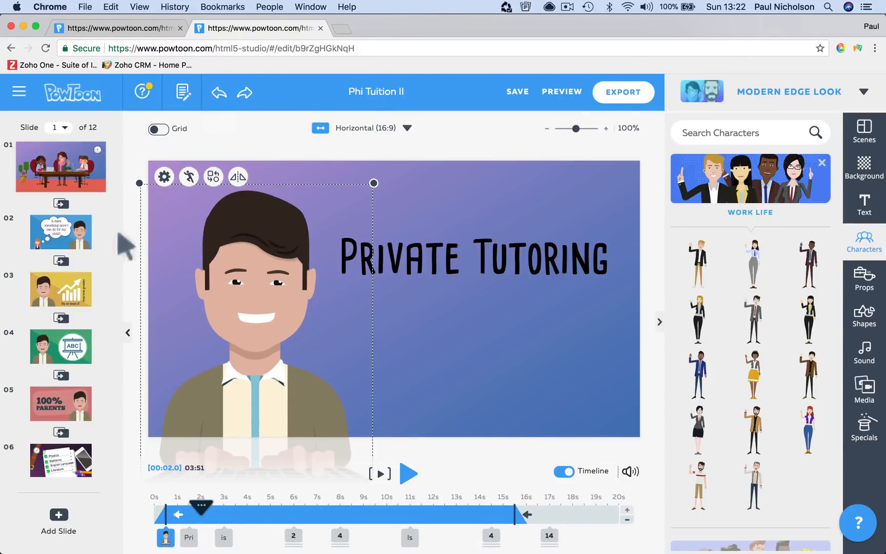
click(219, 94)
click(218, 94)
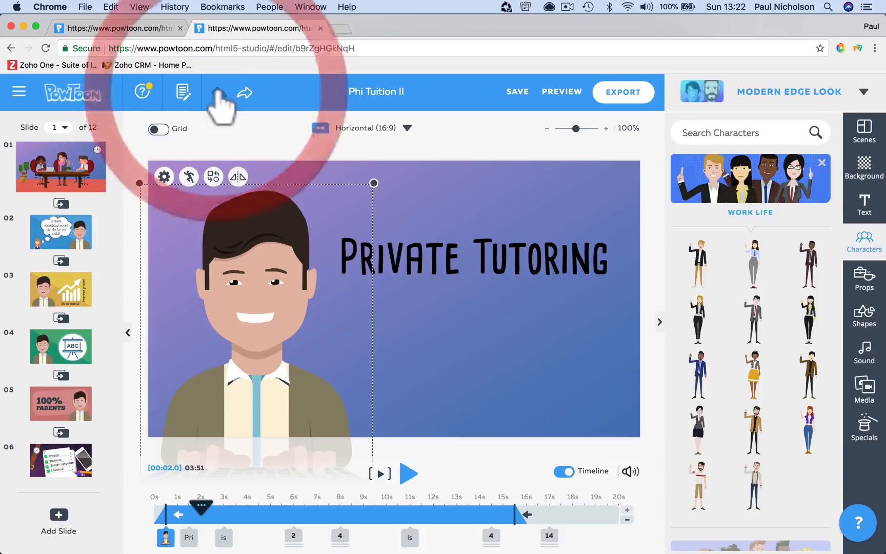
click(219, 93)
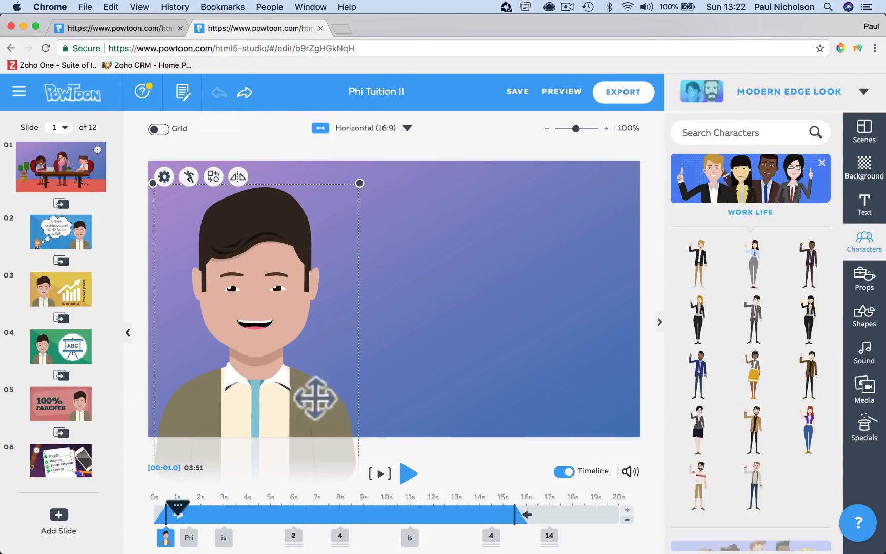
- Deselect the man and preview slide 1 until its title and subtitle text appear
click(376, 471)
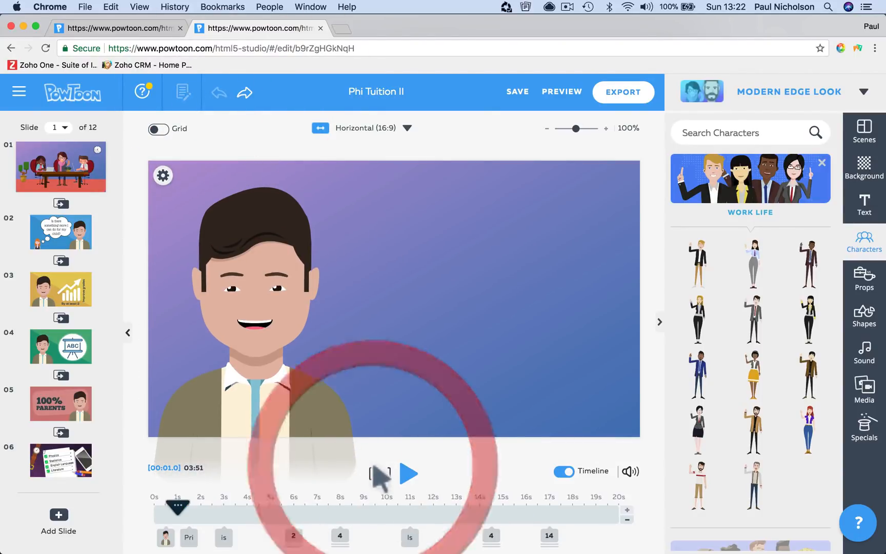
click(376, 472)
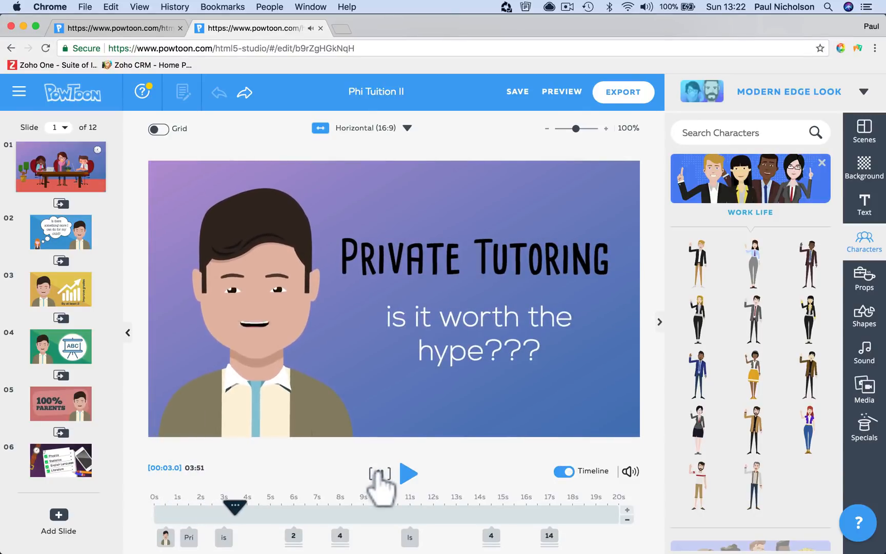
- Replace the "Private Tutoring" title on slide 1 with the text "kdfdskjfg"
click(446, 259)
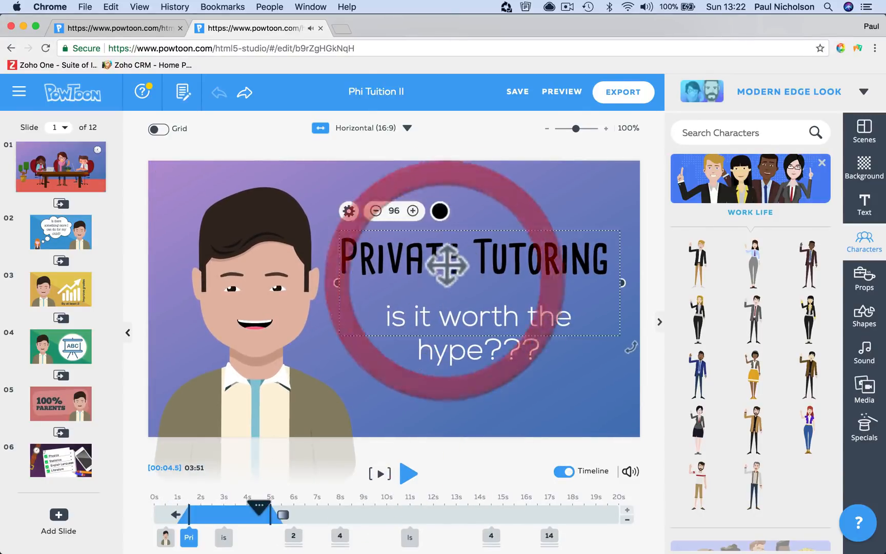
click(446, 257)
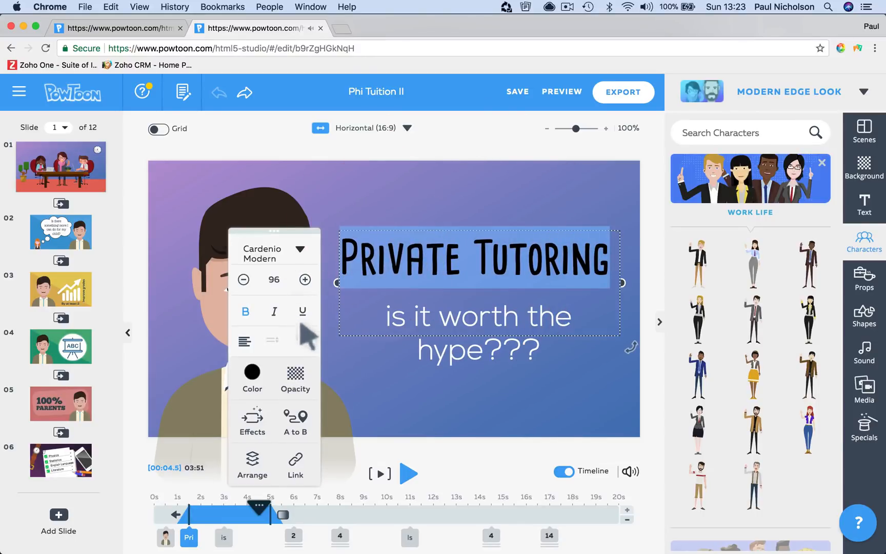
text(kdfdskj)
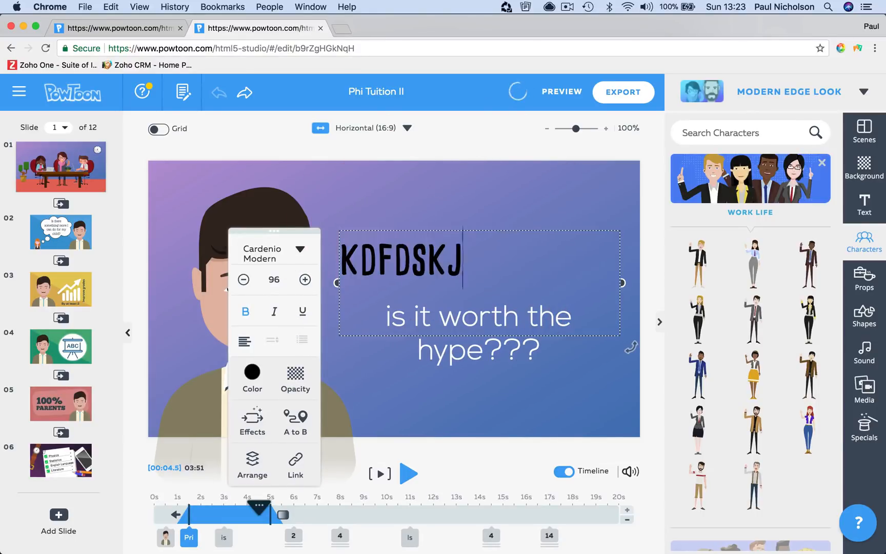
- Format the replaced title on slide 1 at font size 107, in italics, with the yellow-orange basic colour
click(305, 280)
click(305, 280)
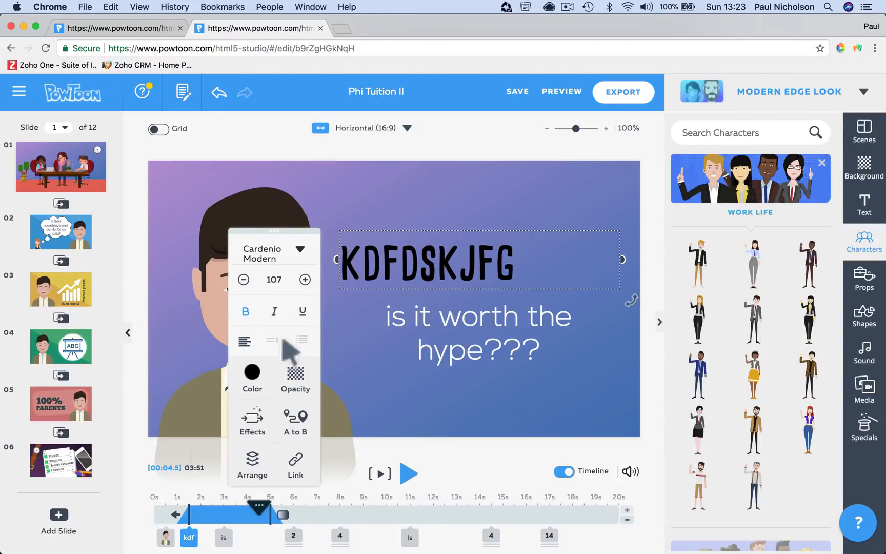
click(273, 313)
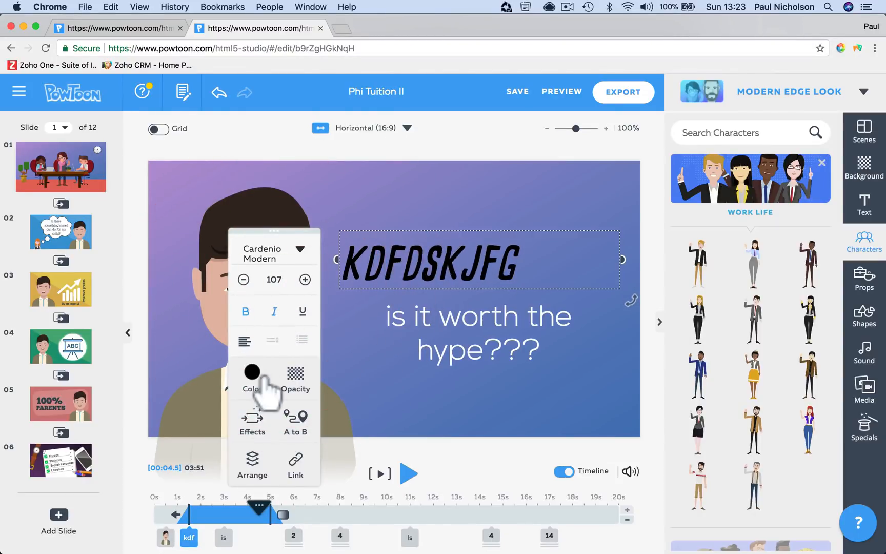
click(255, 382)
click(326, 322)
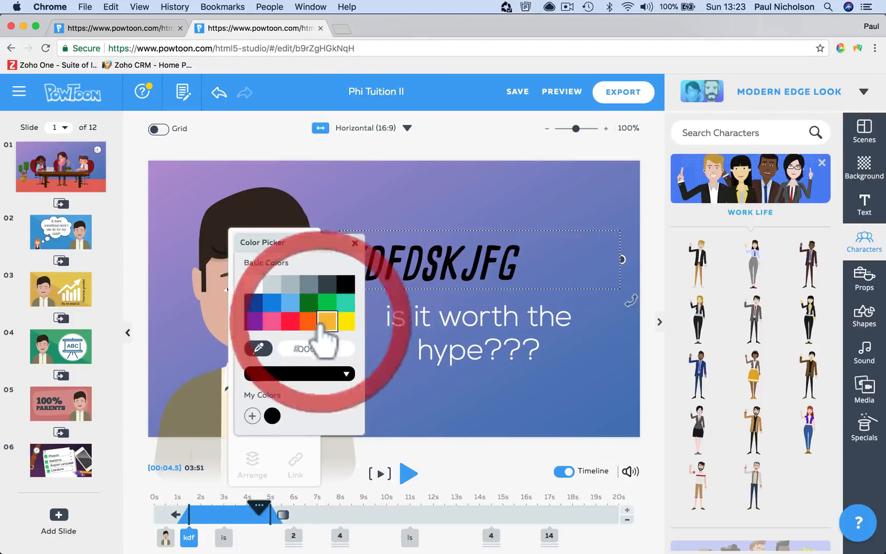
- Undo the formatting and text changes made to the title on slide 1
click(216, 92)
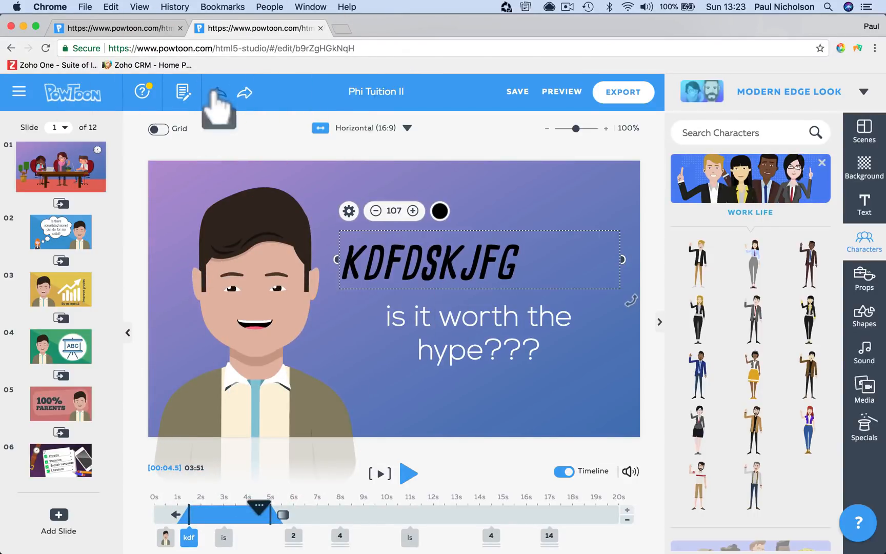
click(217, 92)
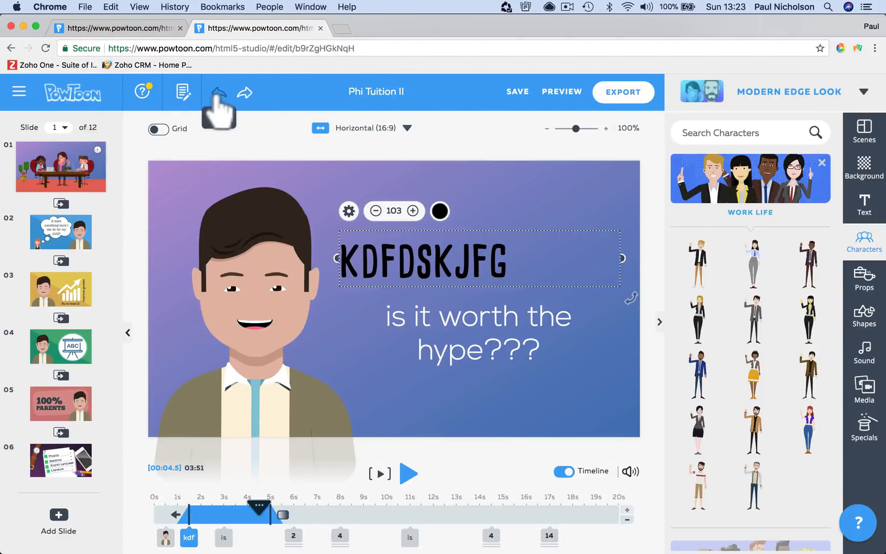
click(217, 92)
click(217, 93)
click(217, 92)
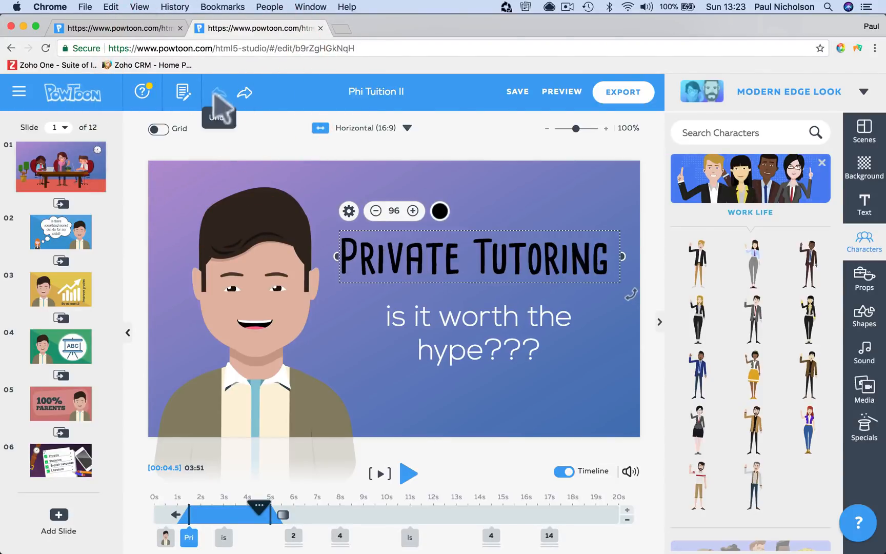
- Preview slide 1 through to the question about good grades, stop playback and open slide 3
click(380, 473)
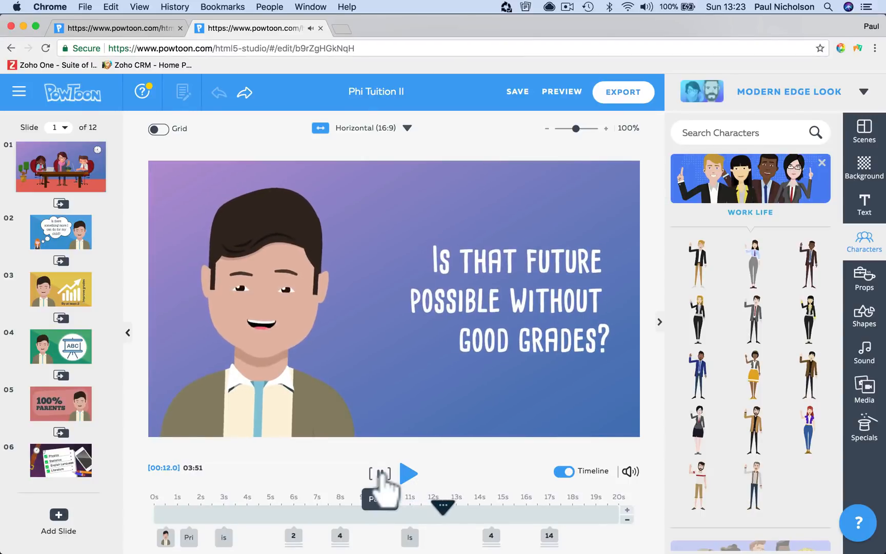
click(380, 474)
click(61, 288)
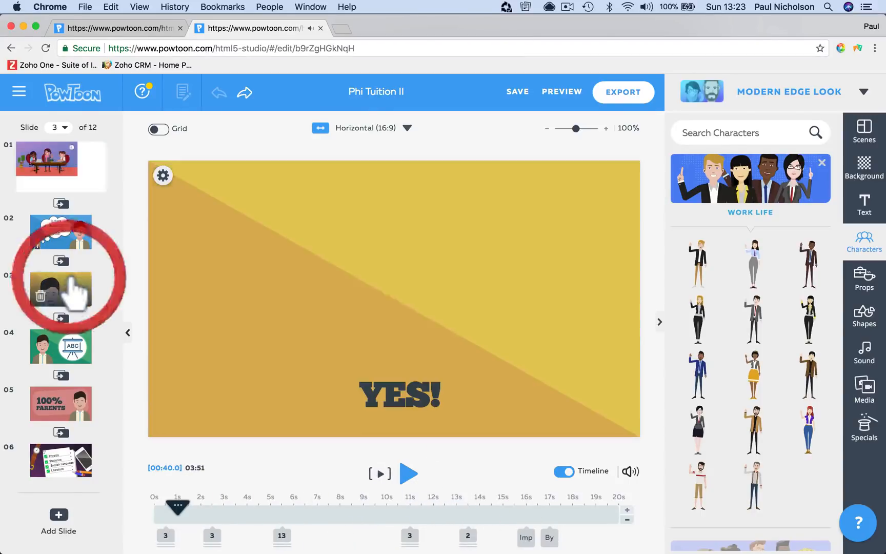
- Add the ID badge from the Office props to slide 3, enlarge it and position it beside the thumbs-up
click(870, 274)
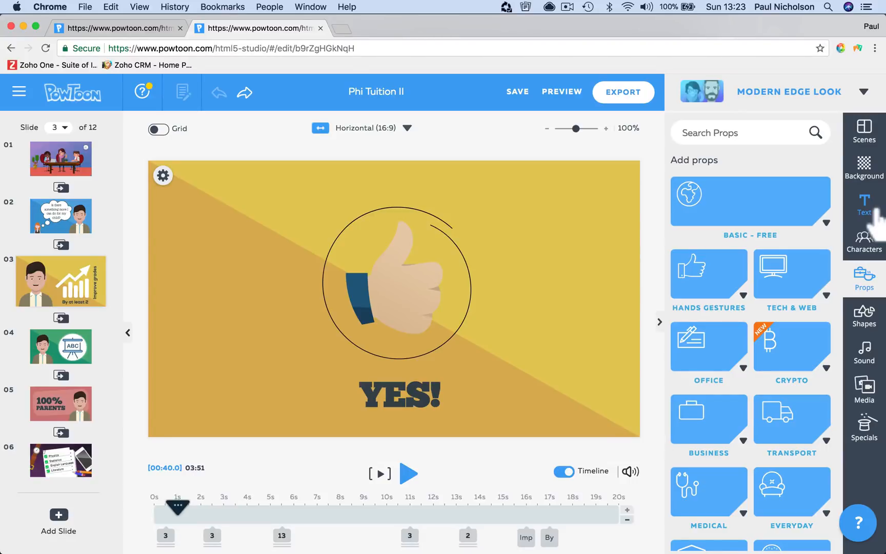
click(709, 368)
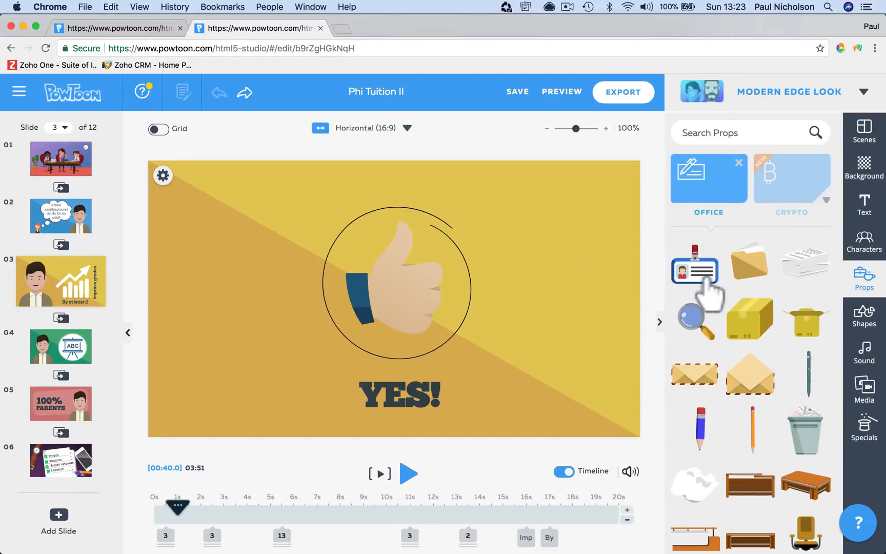
scroll(779, 349, down, 15)
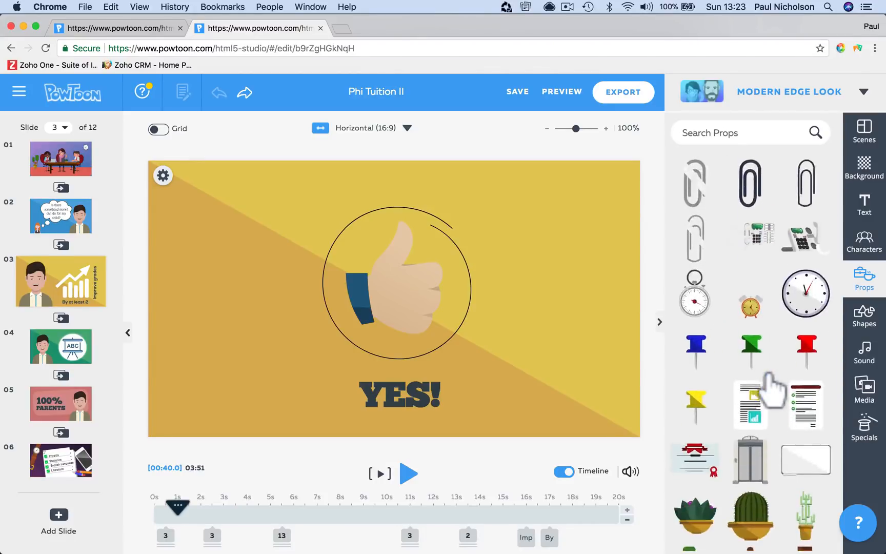
scroll(772, 392, up, 6)
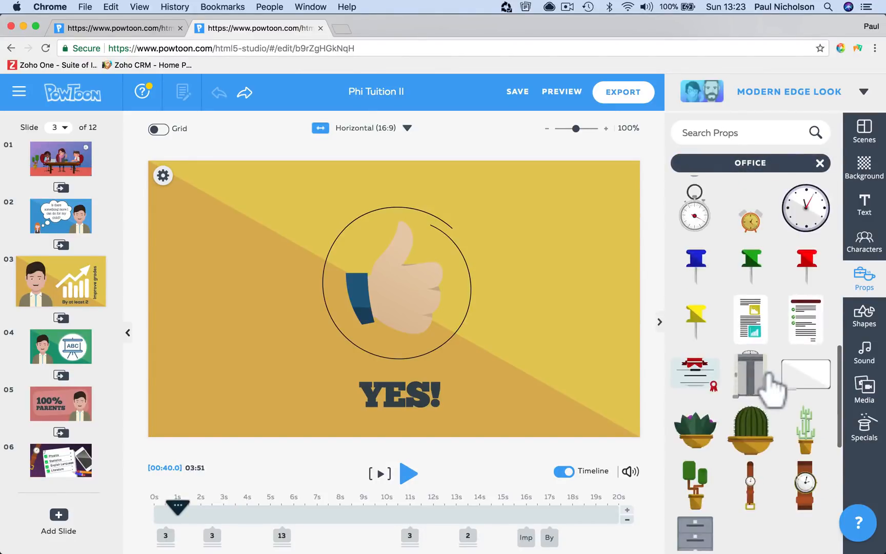
scroll(768, 377, up, 10)
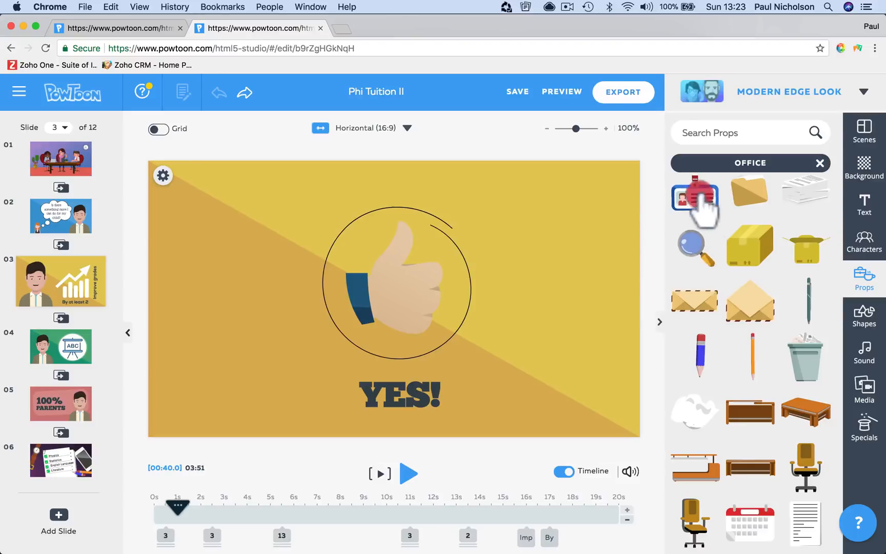
drag(702, 205, 556, 269)
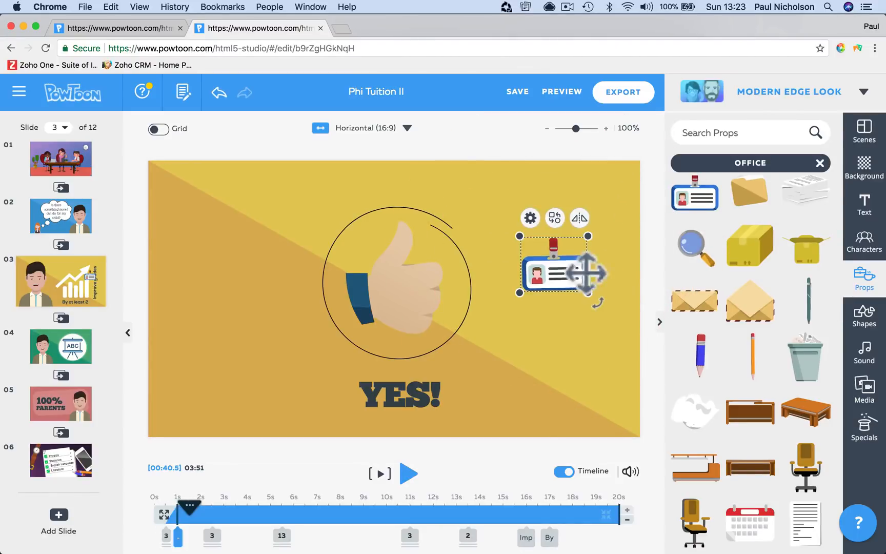
drag(589, 238, 633, 198)
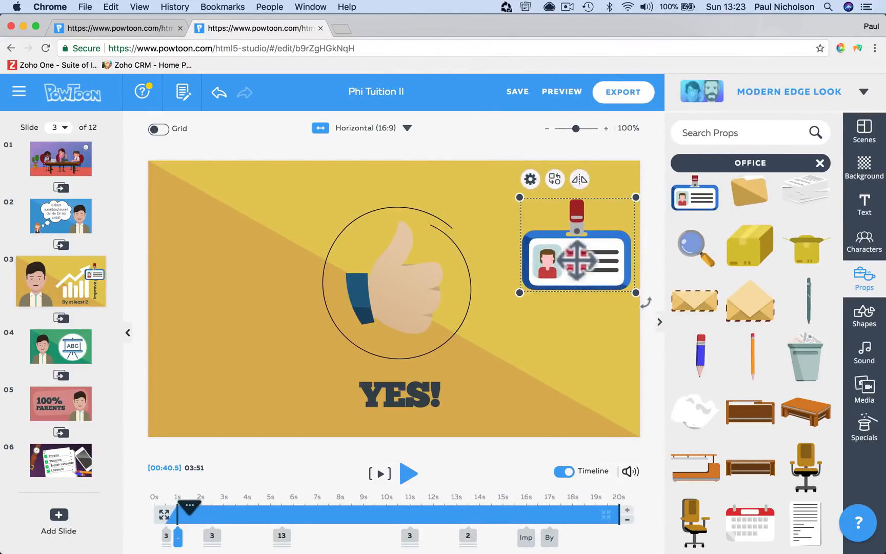
drag(575, 263, 554, 258)
- Flip the ID badge horizontally and briefly try out swapping it for another object
click(507, 190)
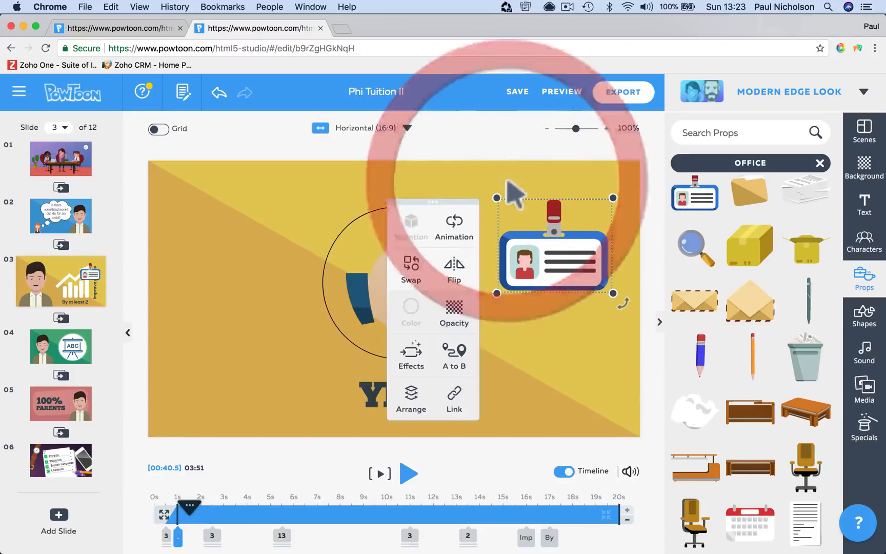
click(452, 265)
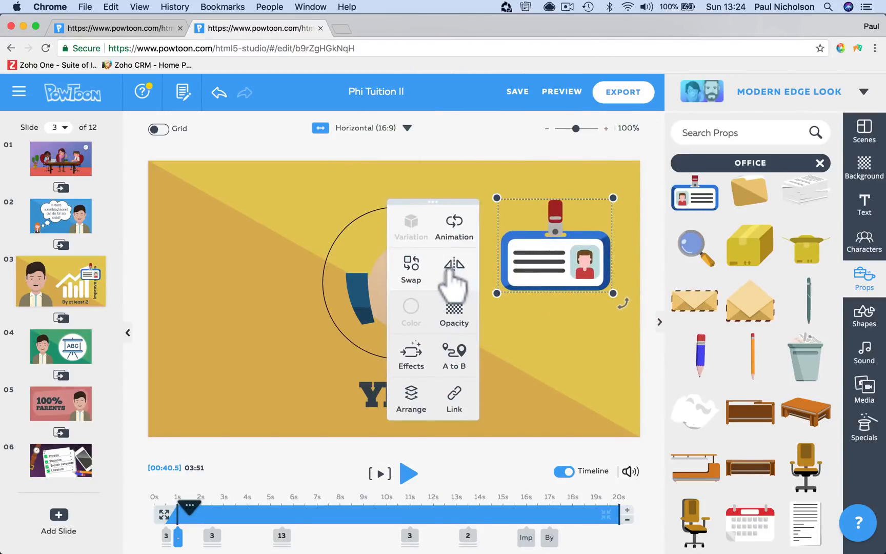
click(412, 268)
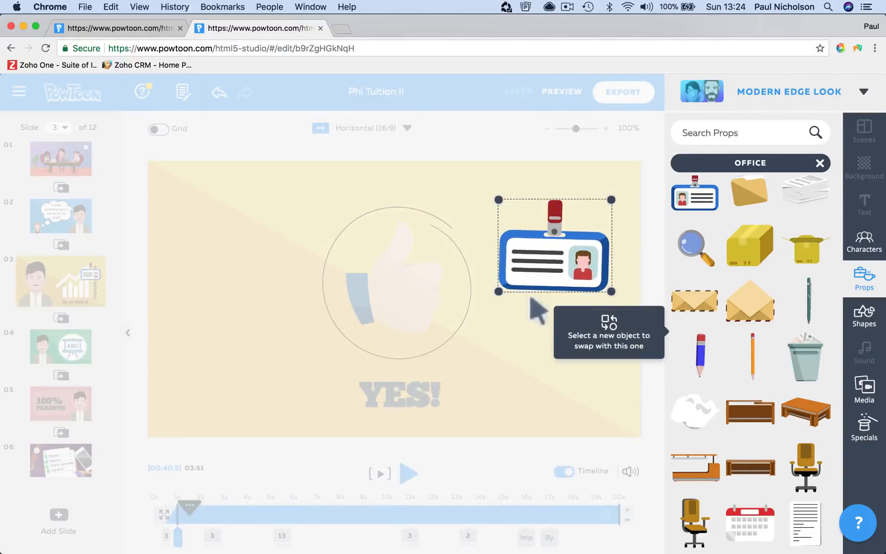
click(569, 361)
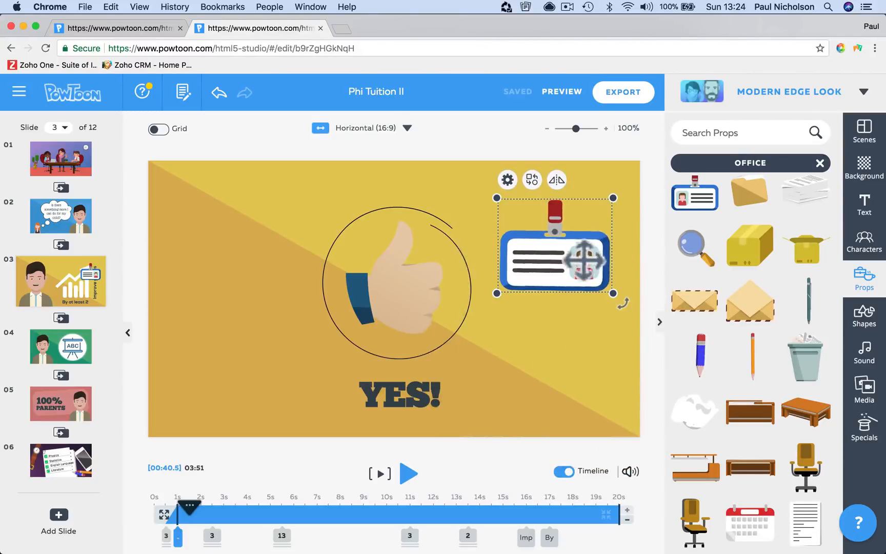
- Give the ID badge an A to B motion path ending over the man's upper body, and preview the slide
click(507, 181)
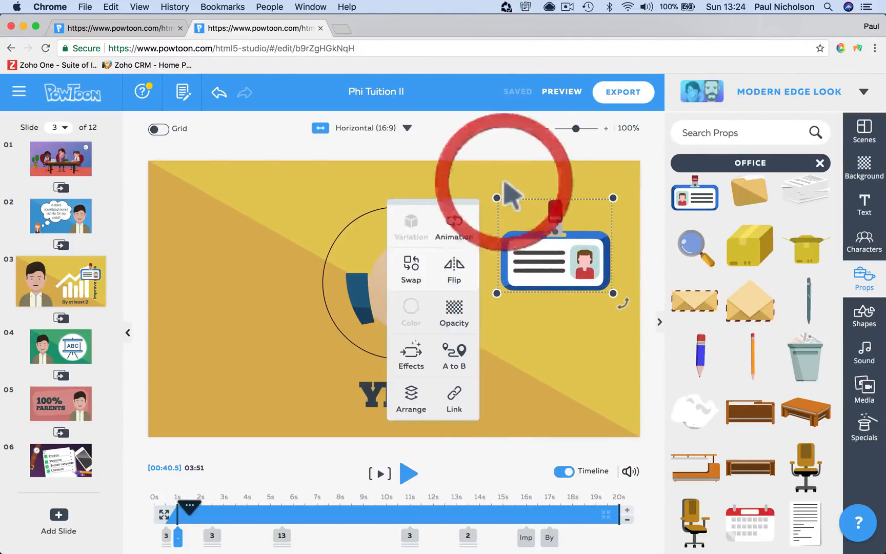
click(454, 359)
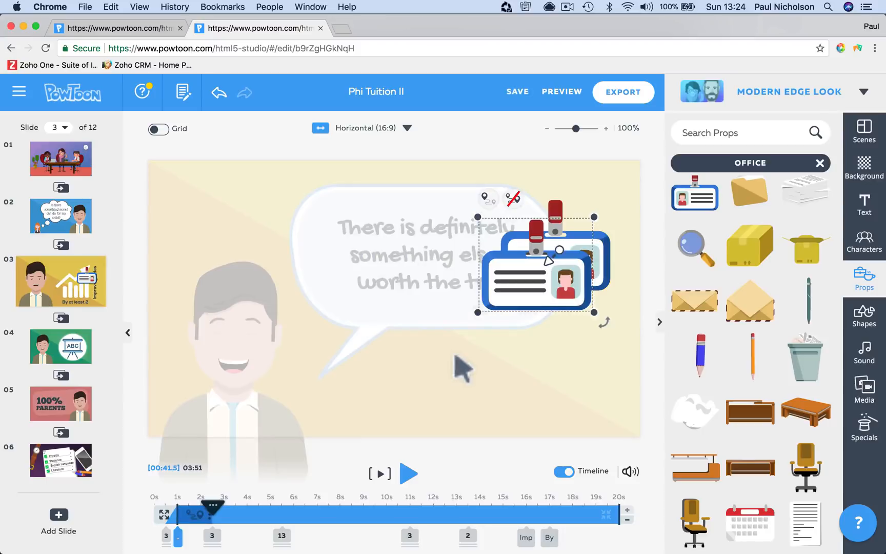
drag(521, 275, 217, 394)
click(217, 394)
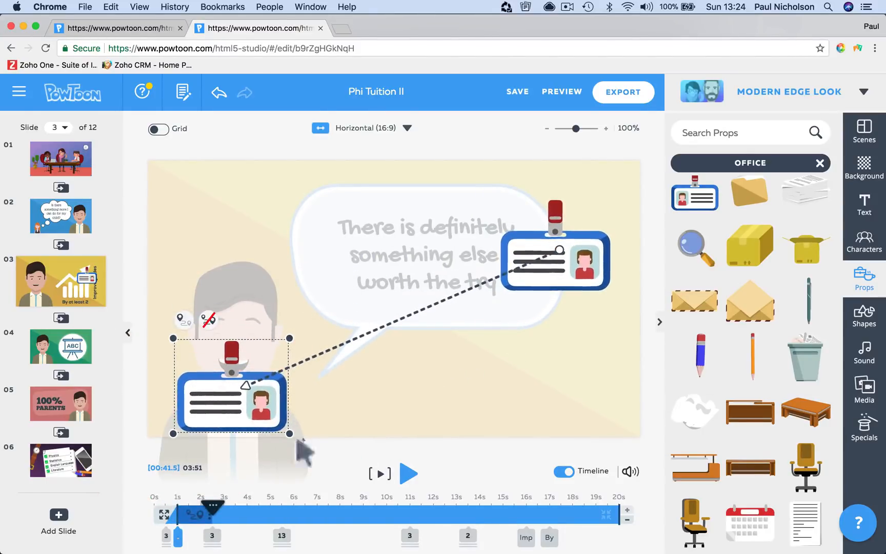
click(379, 472)
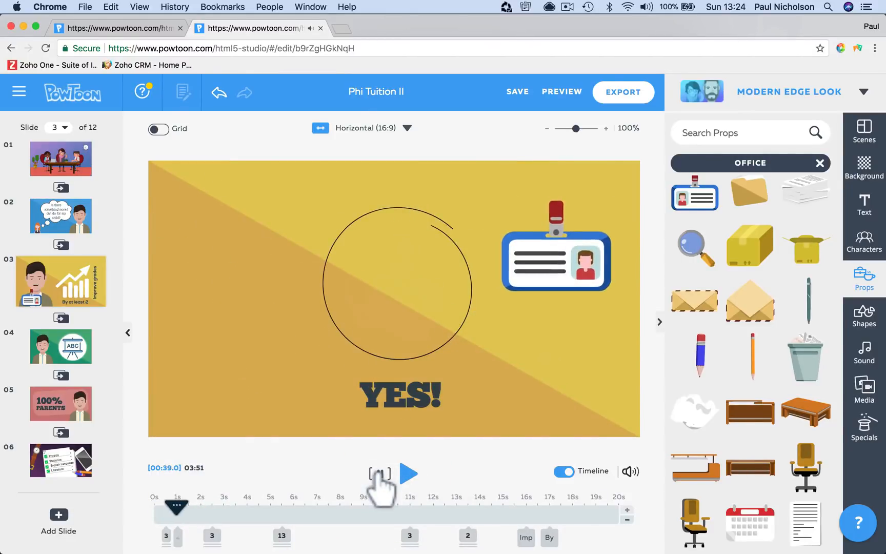
click(379, 473)
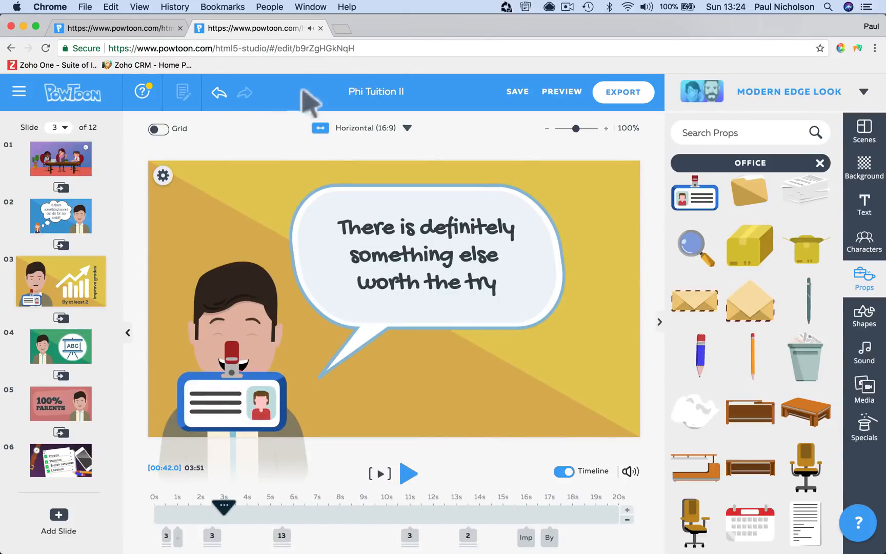
- Undo the motion path, flip, move, resize and addition of the ID badge on slide 3
click(218, 92)
click(218, 93)
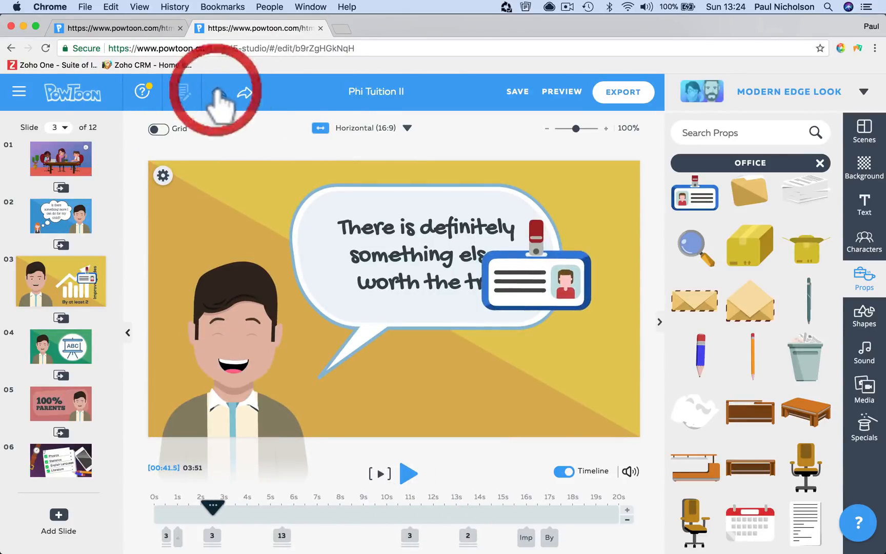
click(218, 94)
click(218, 93)
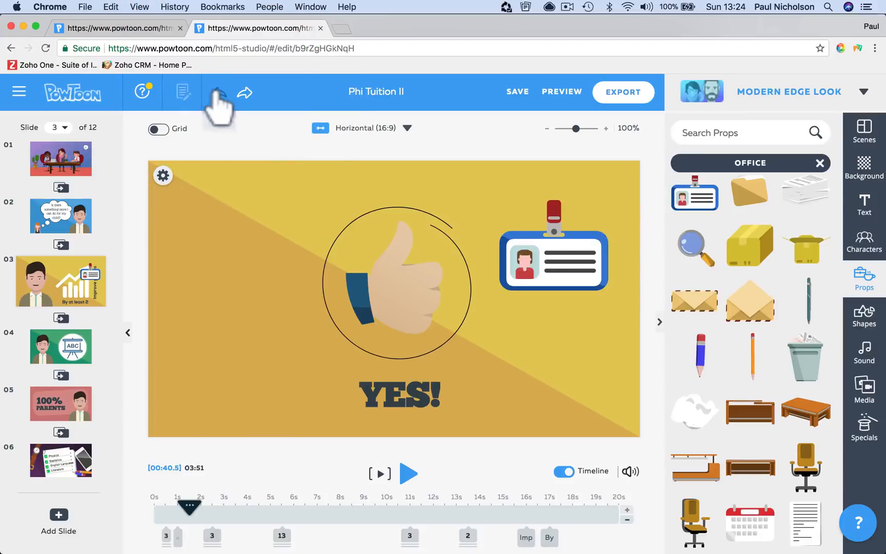
click(218, 93)
click(218, 93)
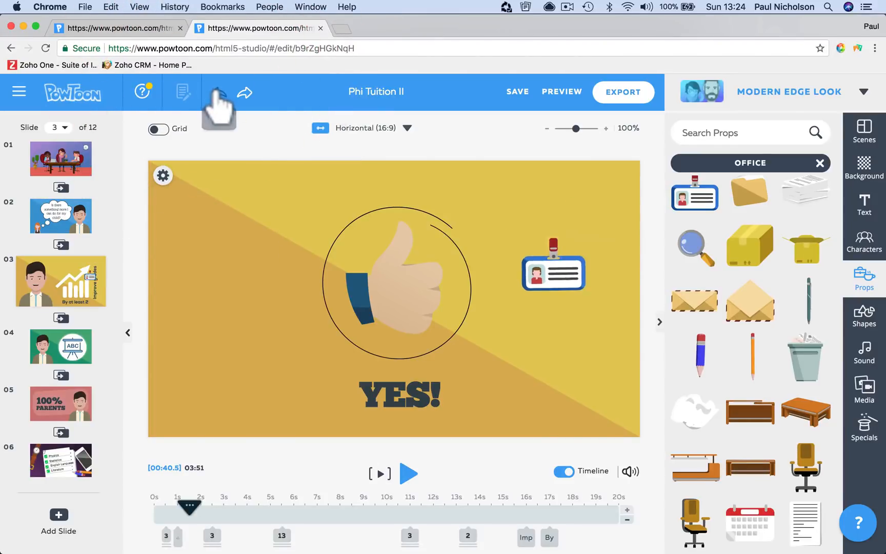
click(218, 94)
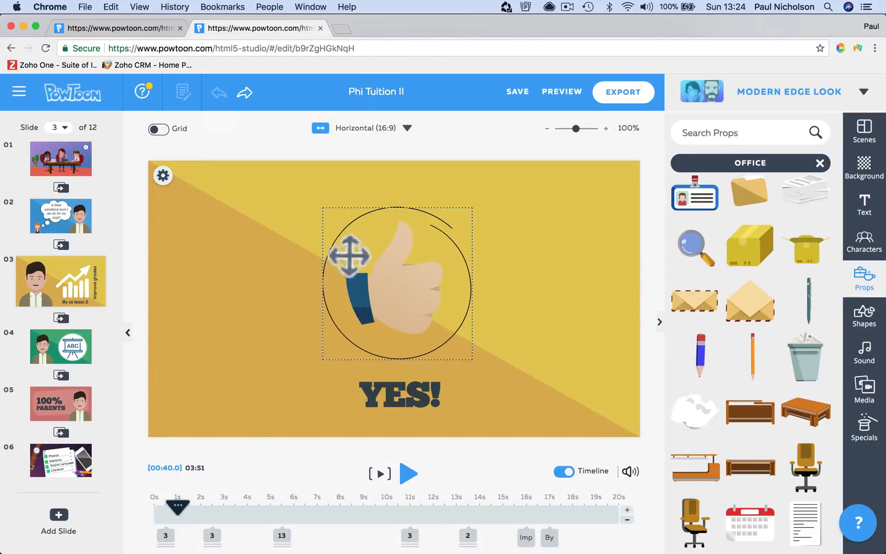
- Preview the project's slide 7 with the two desks and the "GCSE & A-LEVELS" thought bubble, then pause
click(59, 460)
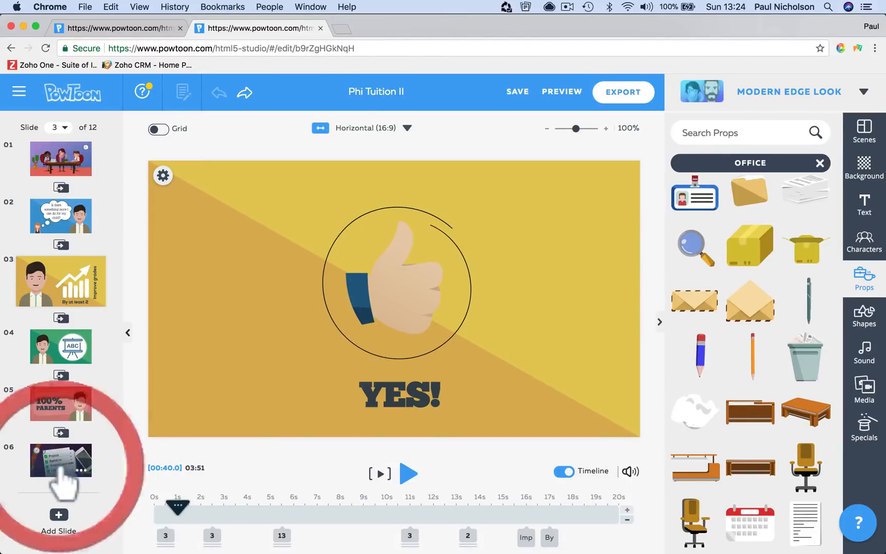
click(408, 474)
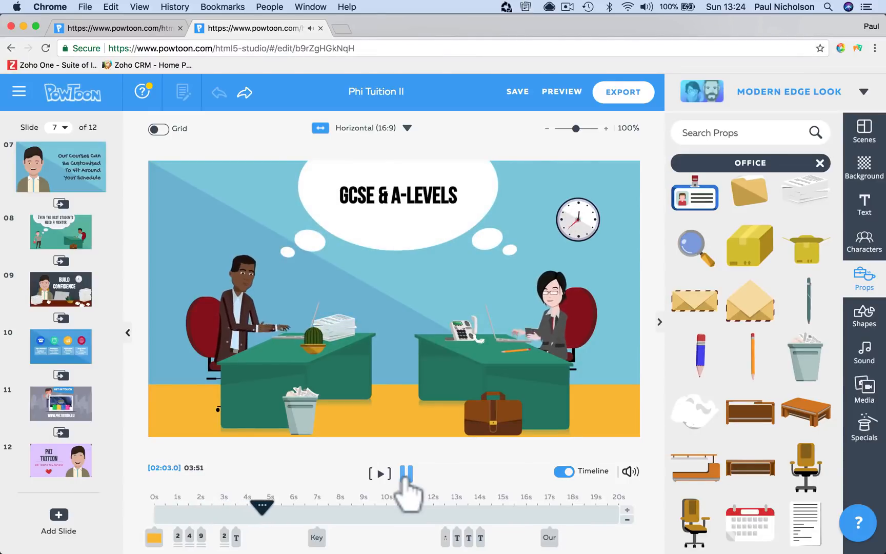
click(407, 474)
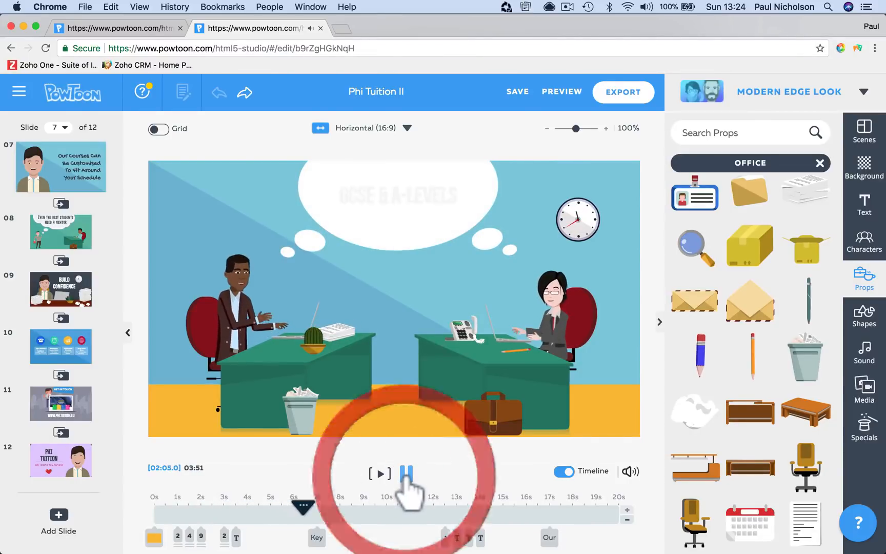
- Start a new HTML5 Powtoon as a scene-by-scene storyboard with the Cartoon look
click(83, 92)
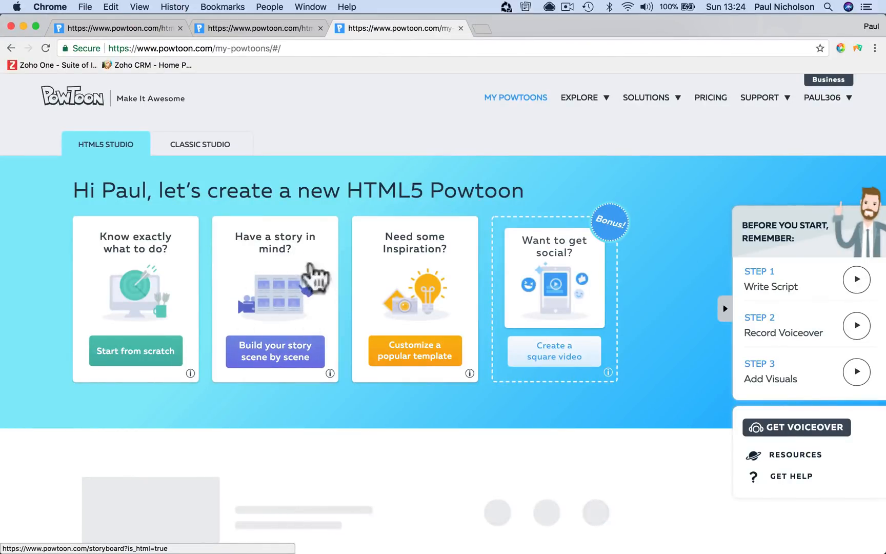
click(287, 351)
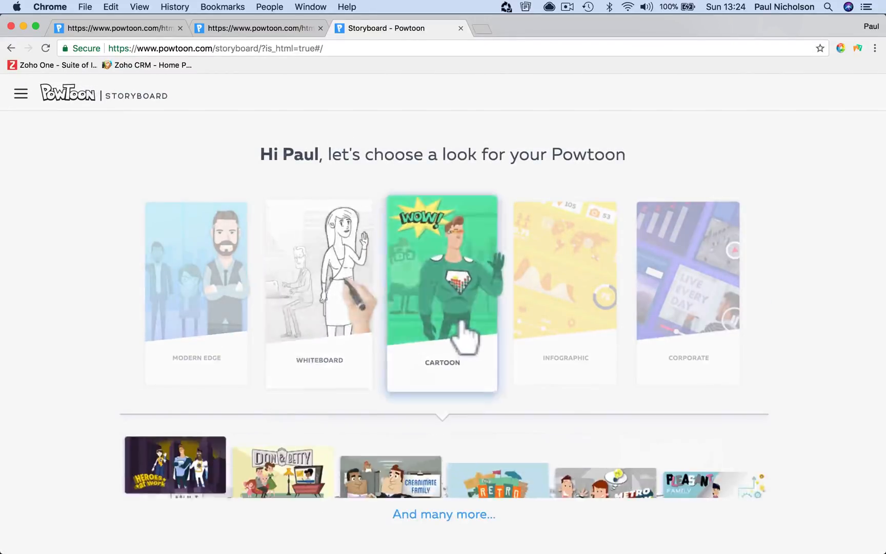
click(408, 285)
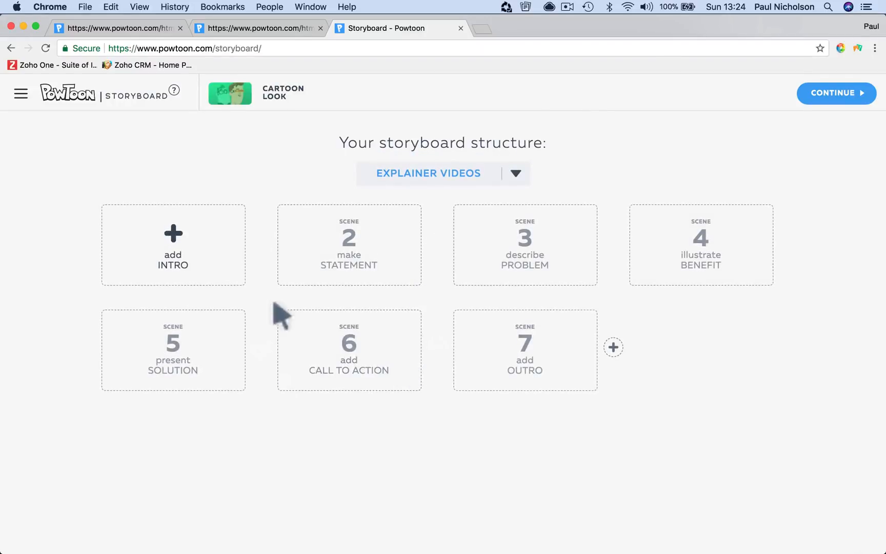
- Fill the scene 1 Intro slot of the storyboard with the "Worker's Name" template
click(177, 240)
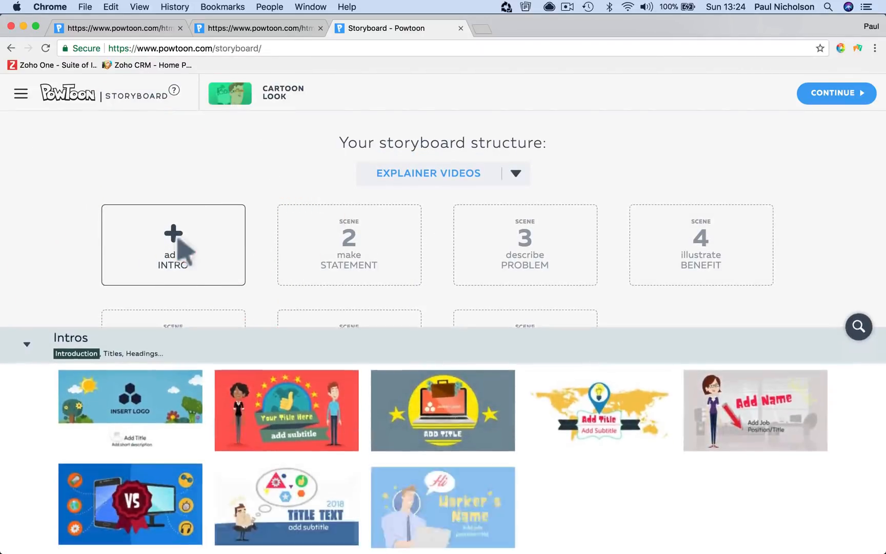
scroll(295, 397, down, 3)
scroll(289, 411, up, 3)
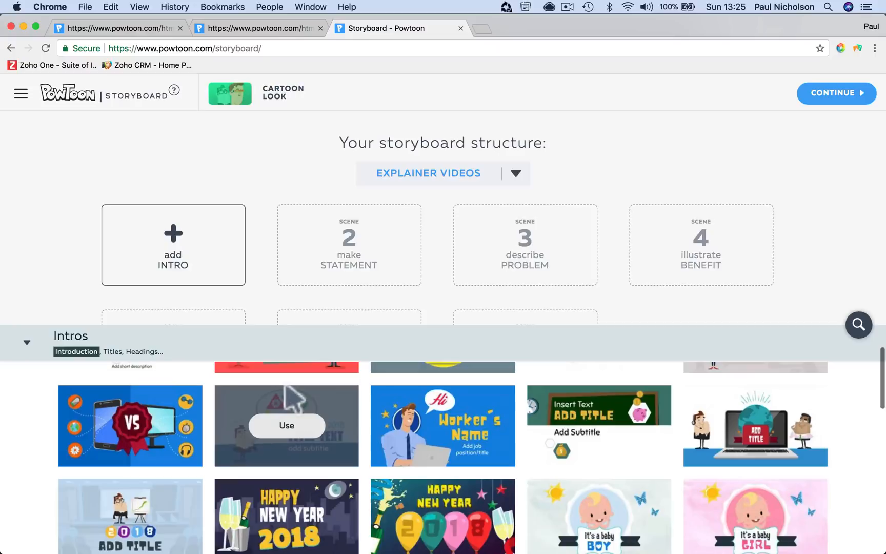
click(431, 428)
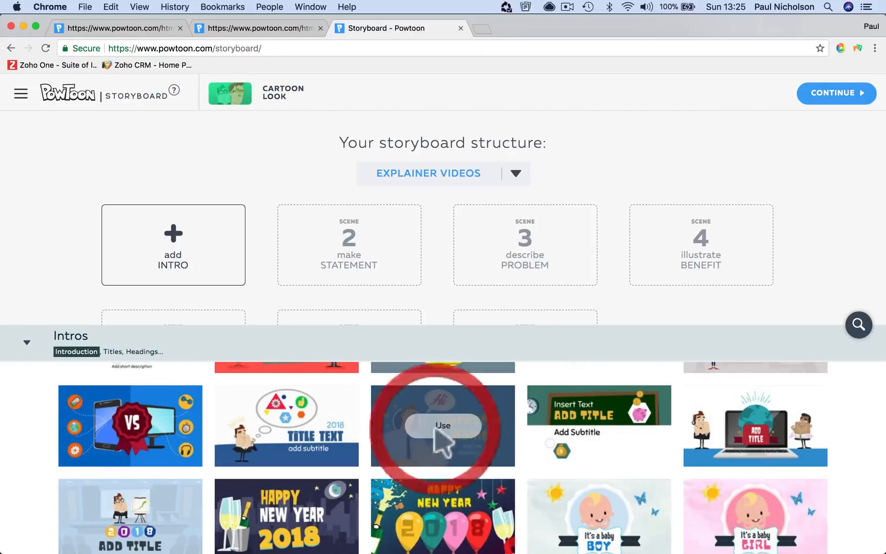
- Fill scene 2 Statement with the "Problem Solved" template and scene 3 Problem with "Inspiring Idea"
click(355, 246)
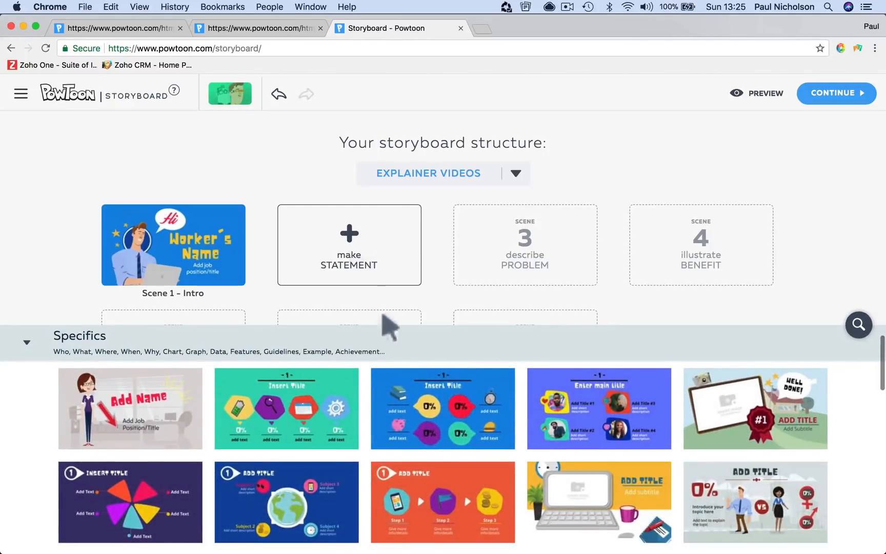
scroll(477, 490, down, 3)
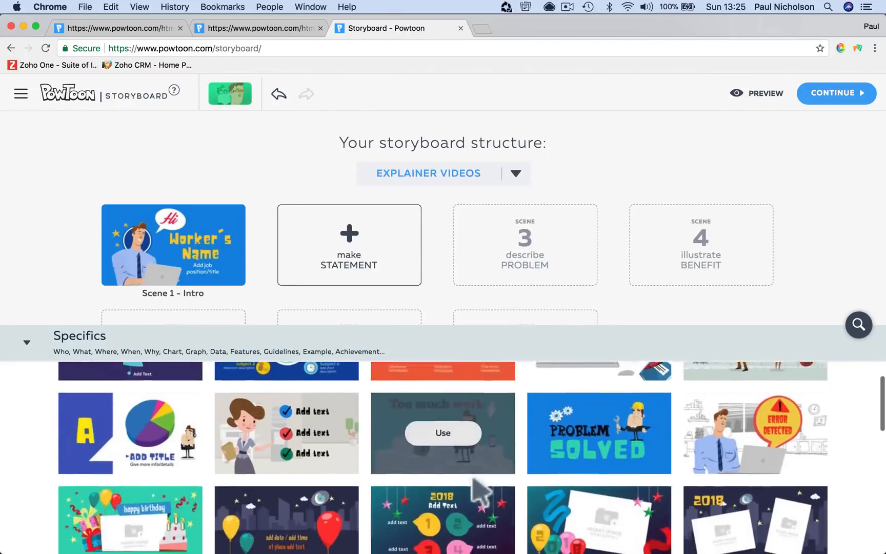
click(598, 413)
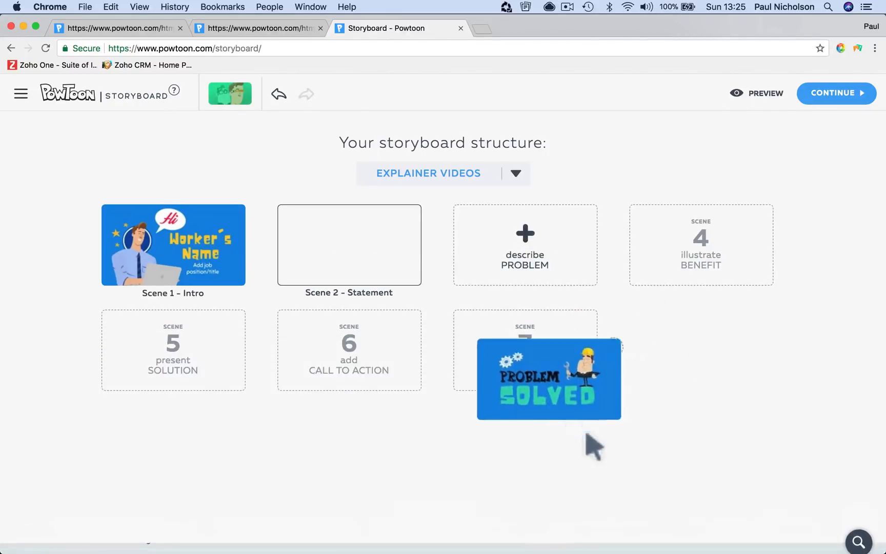
click(533, 251)
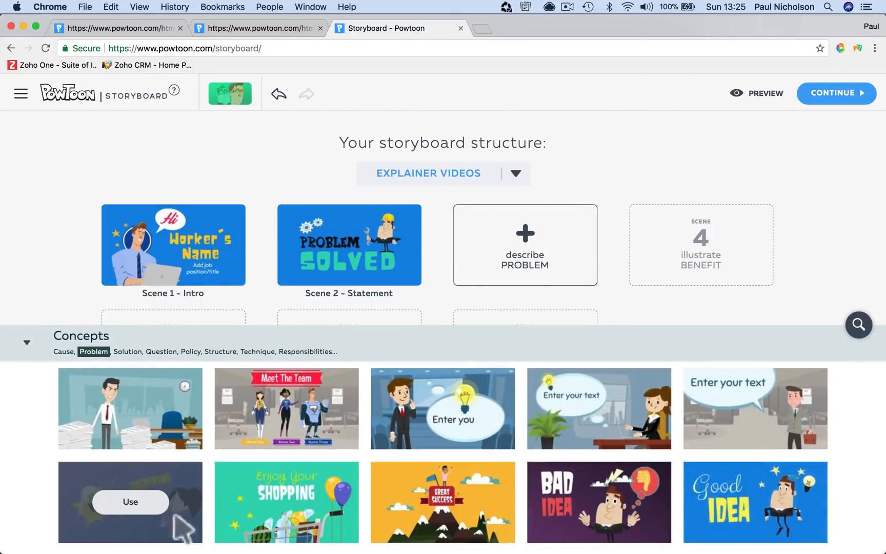
click(158, 509)
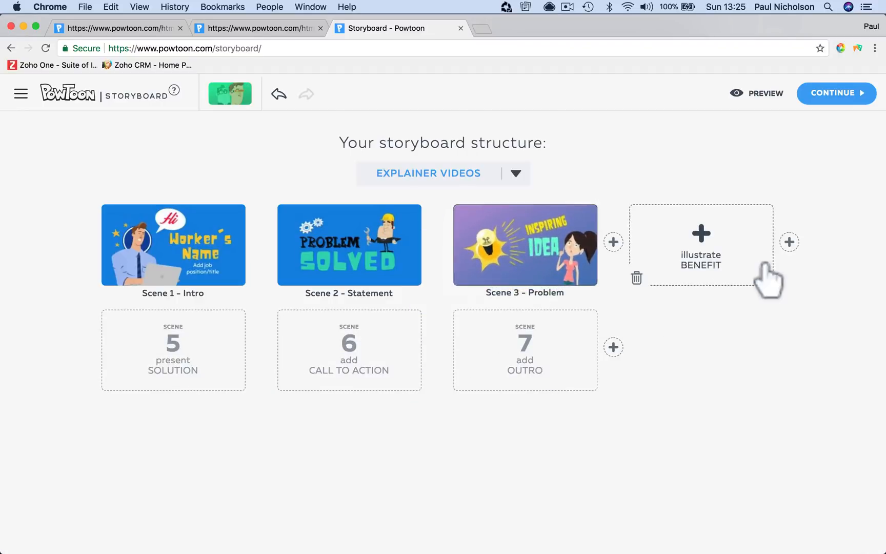
- Fill scene 4 Benefit with the "This Year's Goal" template and scene 5 Solution with "Keep your property SAFE"
click(708, 241)
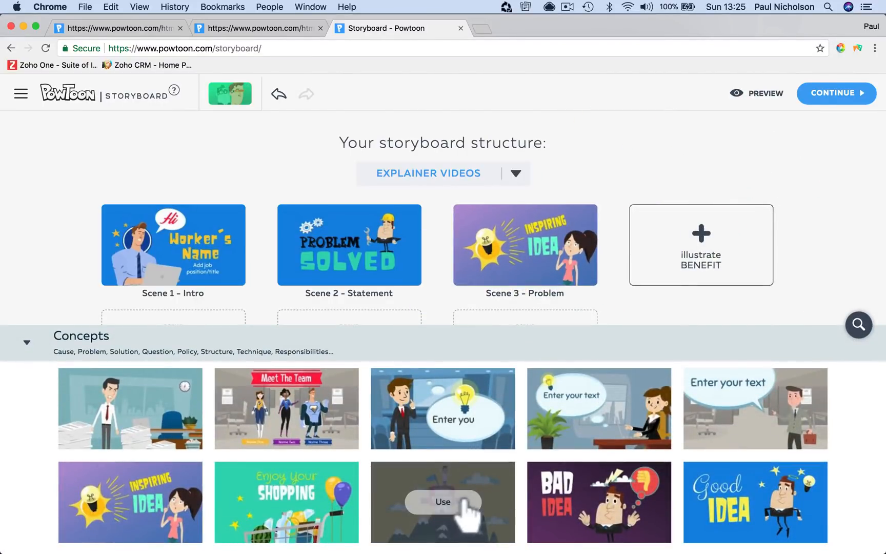
scroll(446, 501, down, 5)
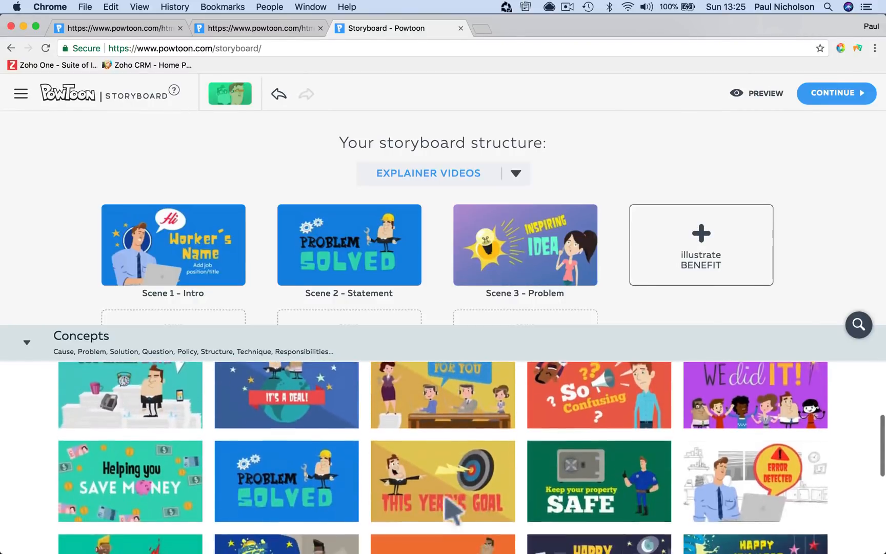
click(444, 425)
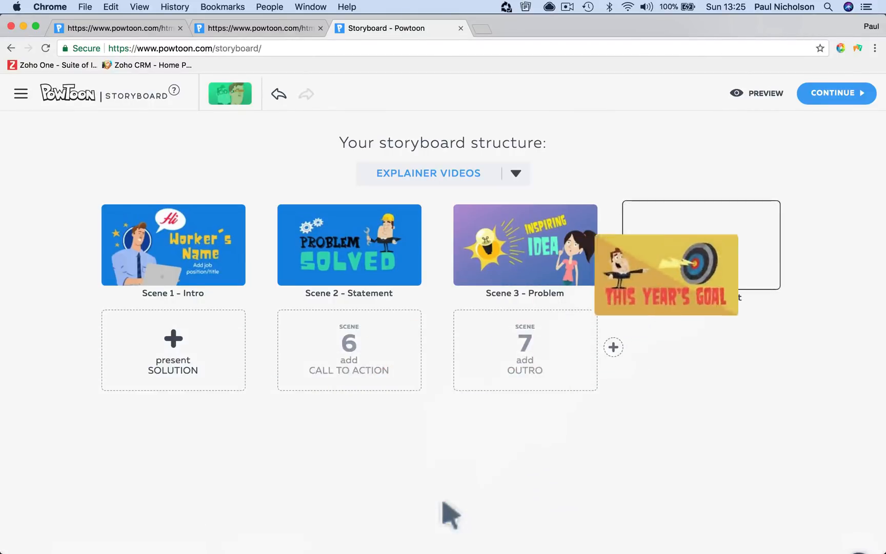
click(175, 341)
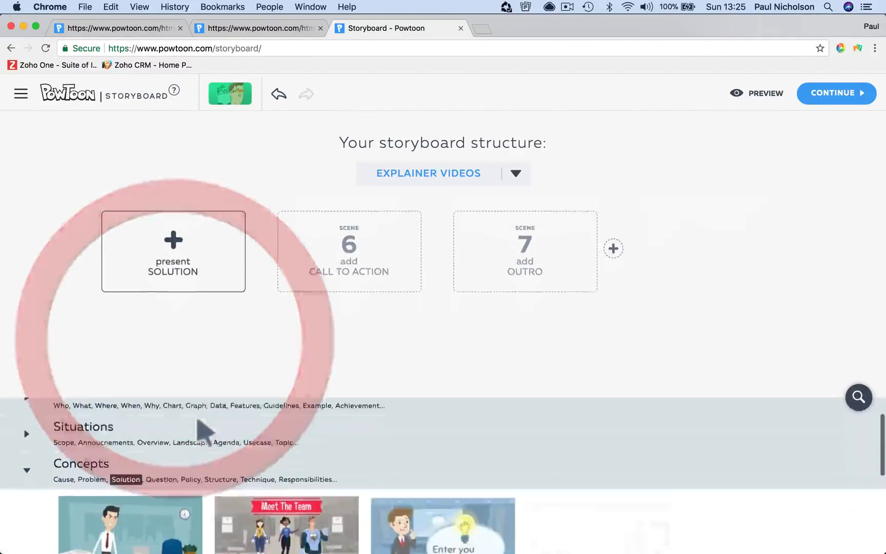
scroll(224, 518, down, 5)
scroll(226, 523, down, 3)
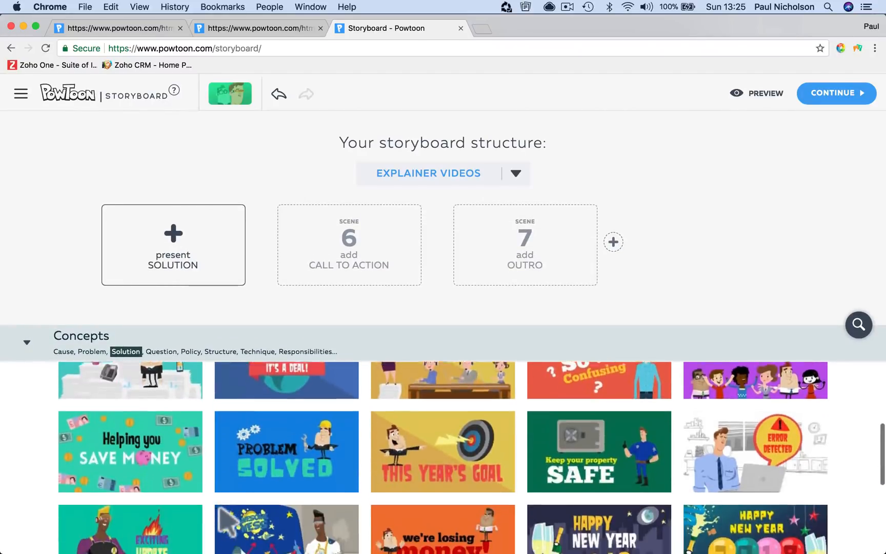
click(596, 418)
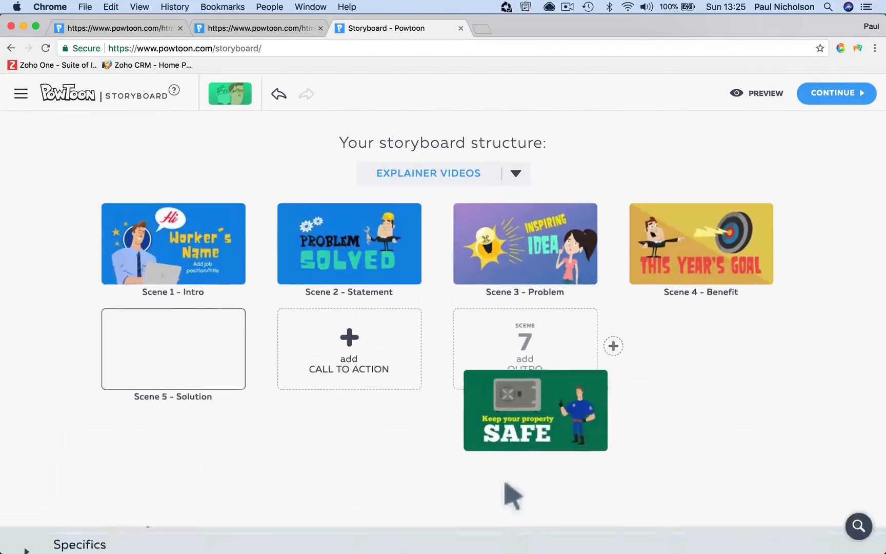
- Fill the scene 6 Call to Action slot of the storyboard with the "Feel free to call us" template
click(354, 348)
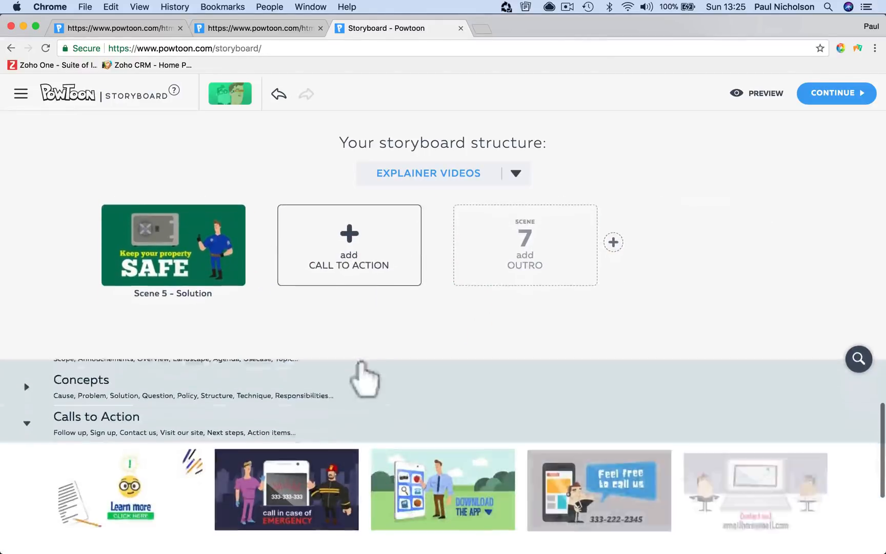
scroll(392, 477, down, 5)
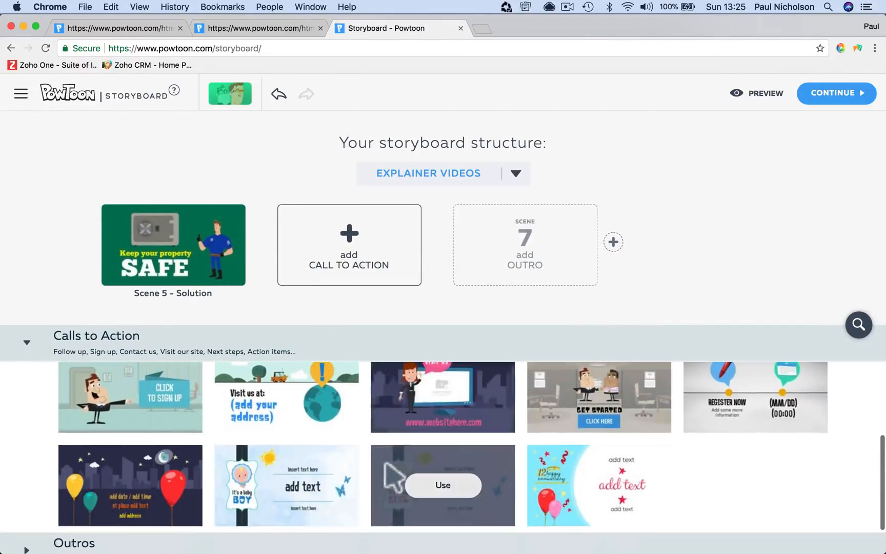
scroll(386, 463, up, 5)
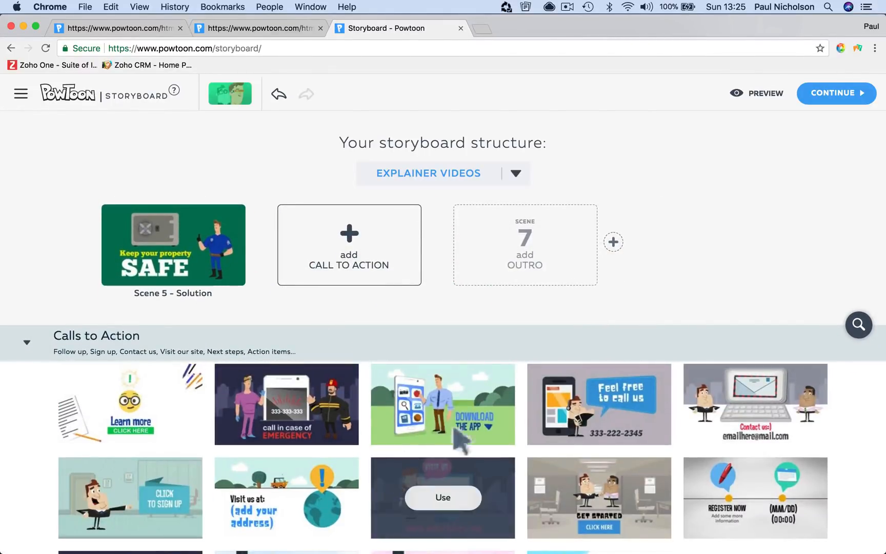
click(570, 404)
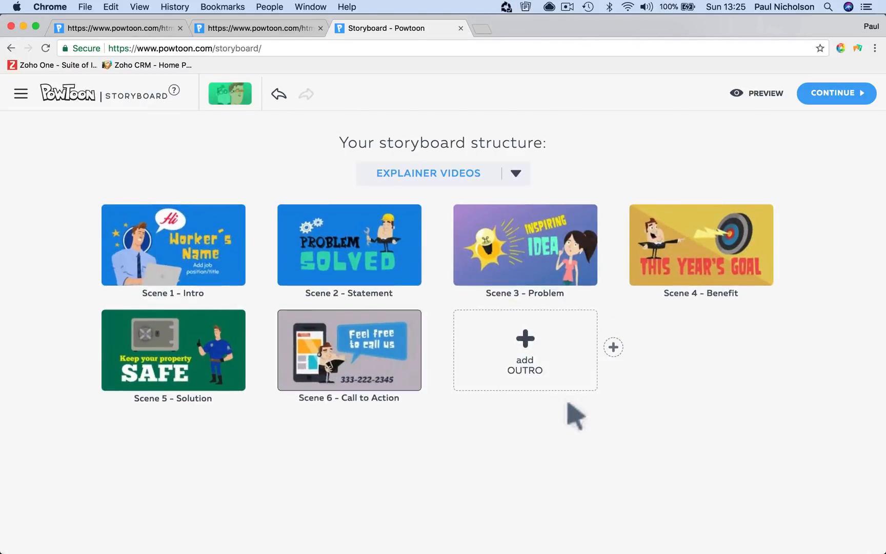
- Fill the scene 7 Outro slot with the "2018 Add Title" template and continue with the finished storyboard to the studio
click(524, 347)
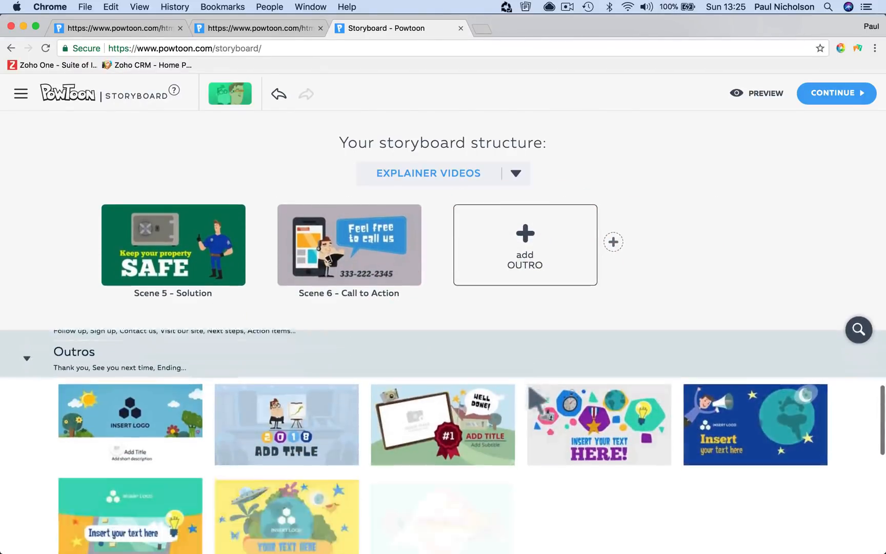
click(303, 408)
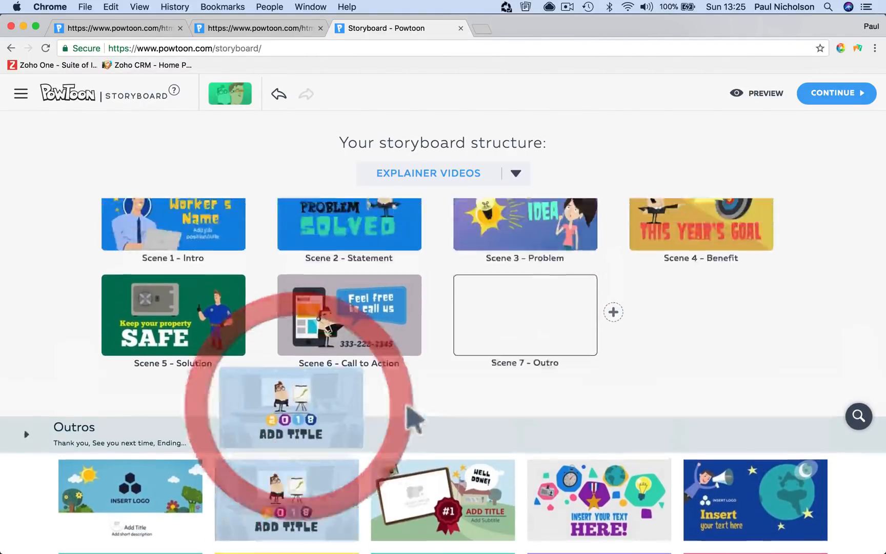
click(838, 97)
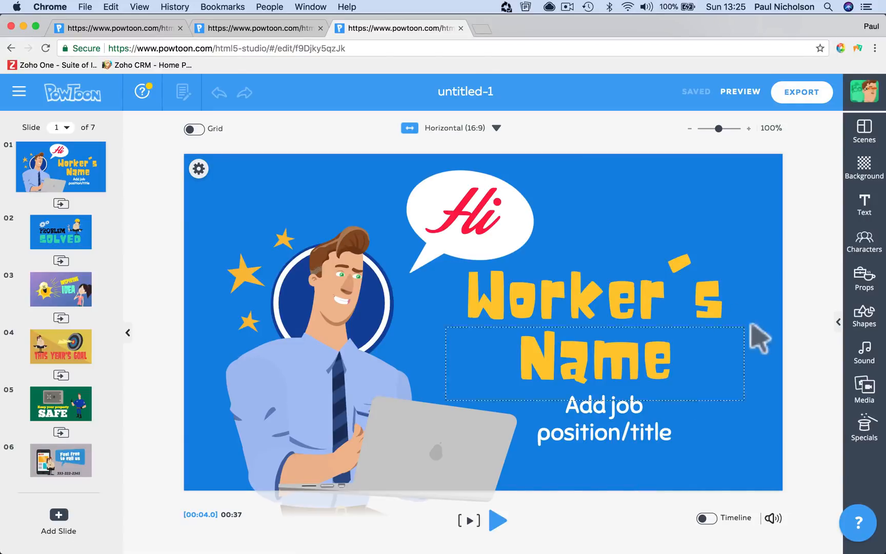
- Replace the word "Name" in slide 1's "Worker's Name" title with the worker's first name in capitals
double_click(605, 358)
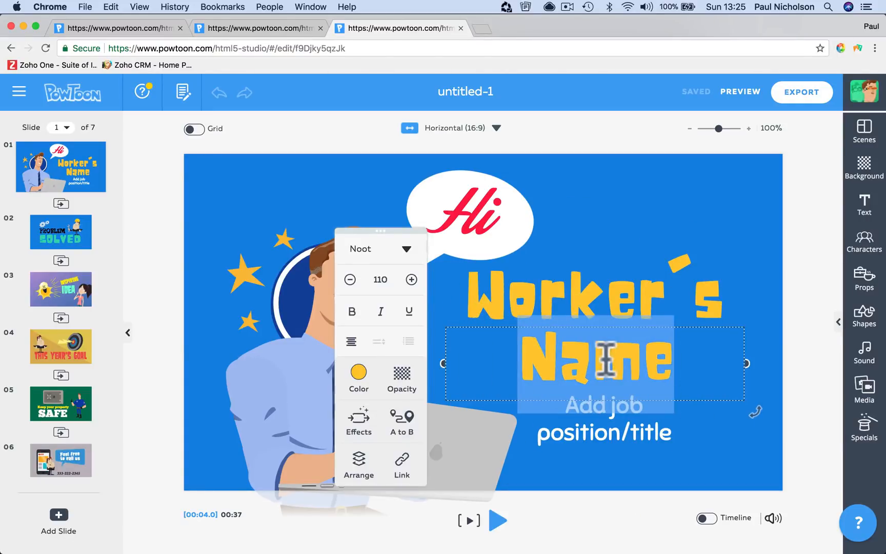
text(DAVE)
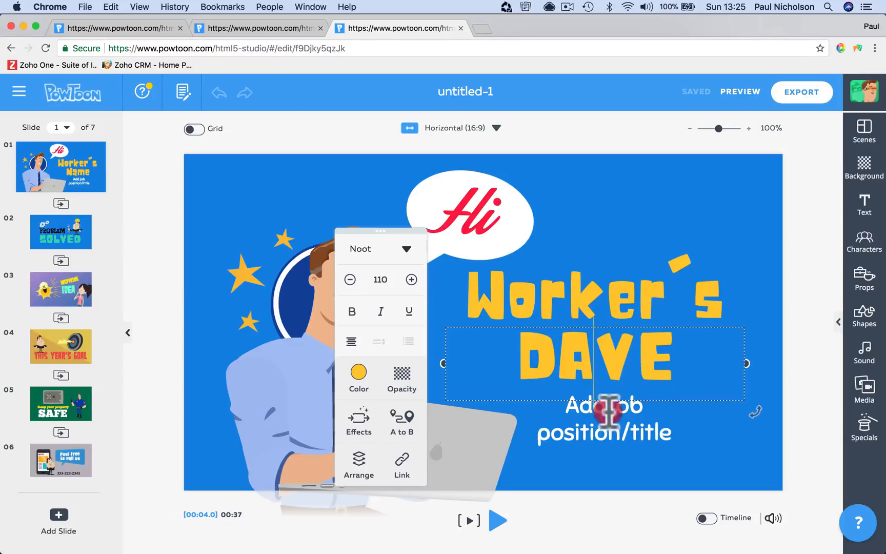
click(593, 459)
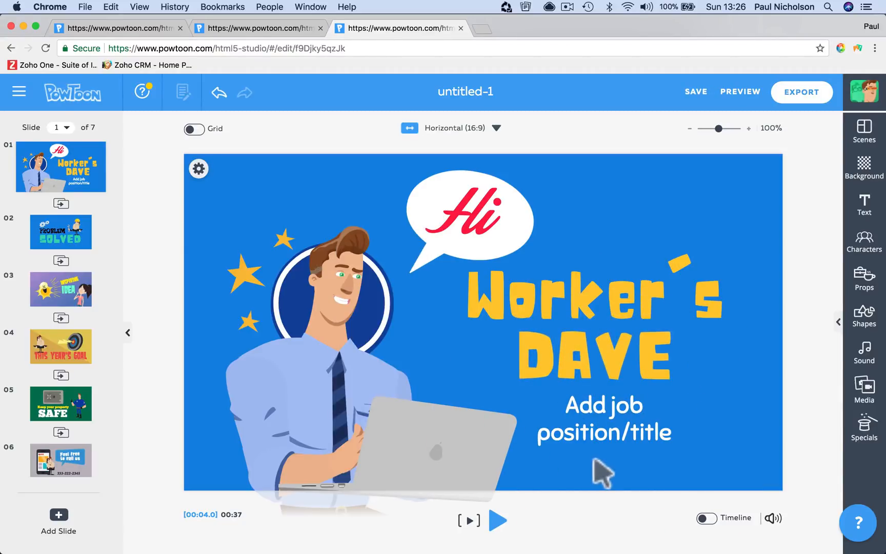
click(505, 206)
click(570, 221)
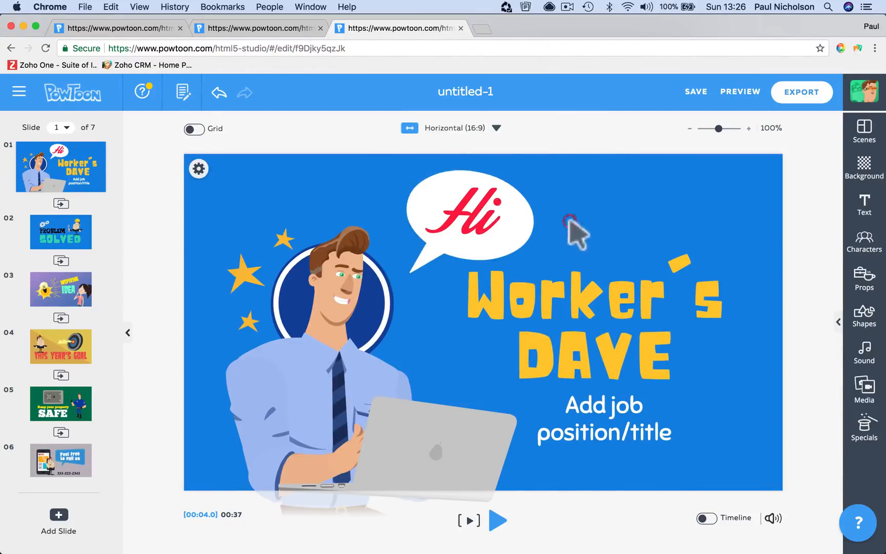
click(293, 350)
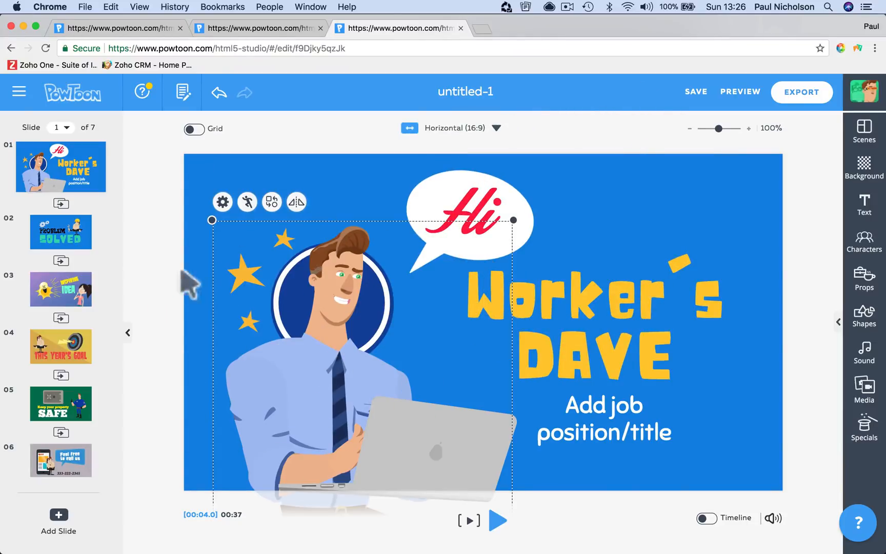
- Play the slides from slide 1 with the volume adjusted, and pause on slide 5, "Keep your property SAFE"
click(497, 520)
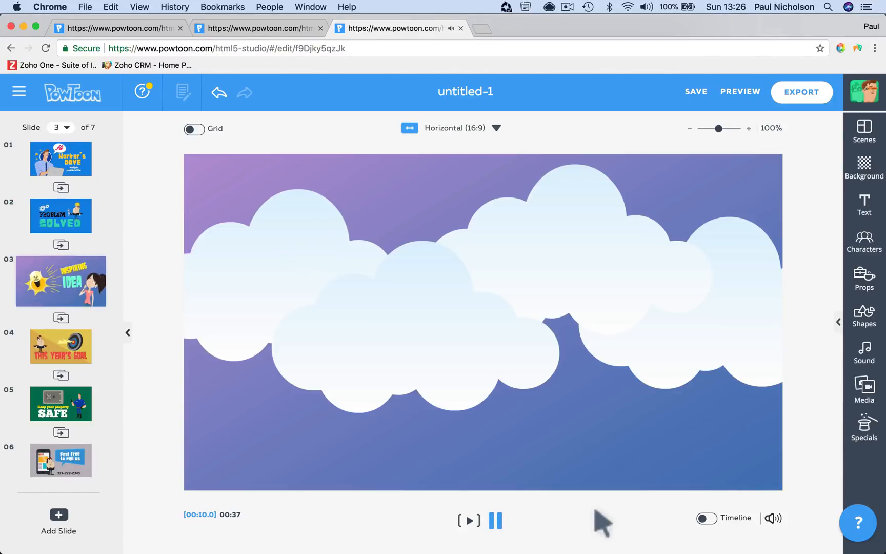
key(XF86AudioRaiseVolume)
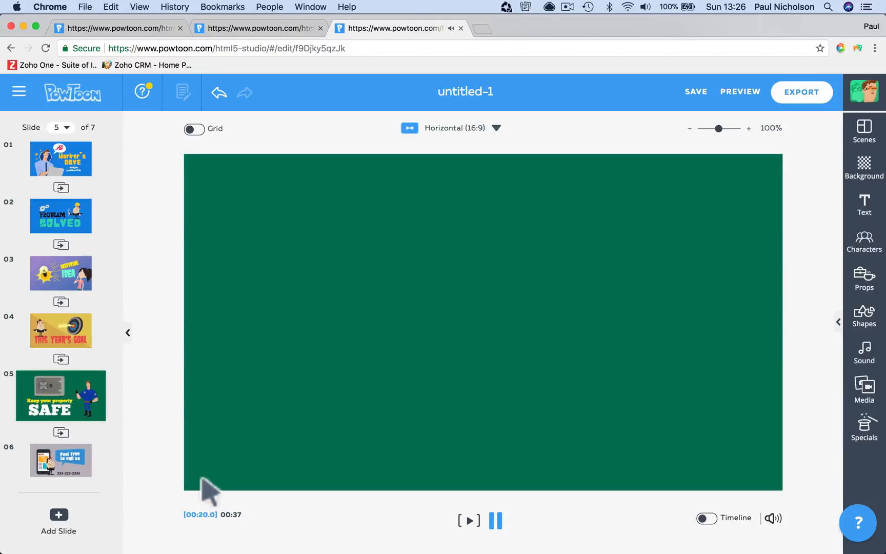
click(496, 521)
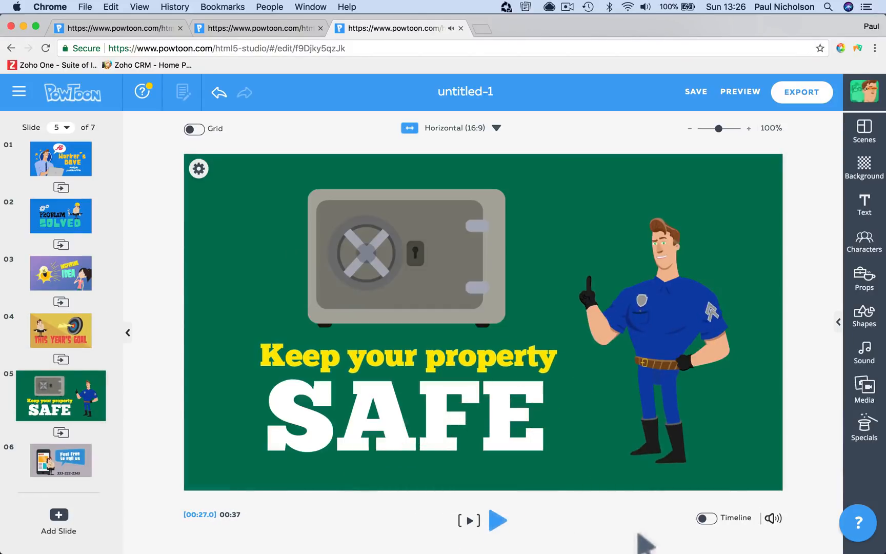
- Open the sound library and view the upload options for adding own music, then close them
click(858, 359)
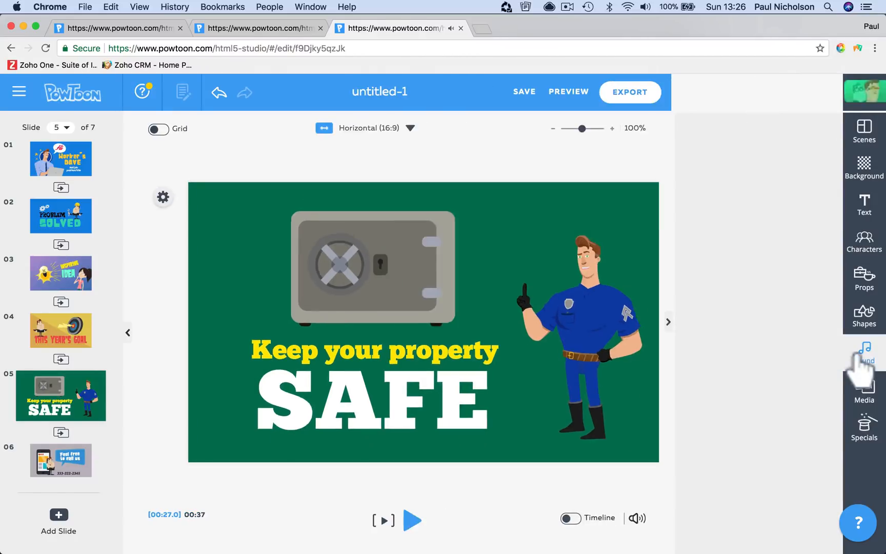
click(738, 163)
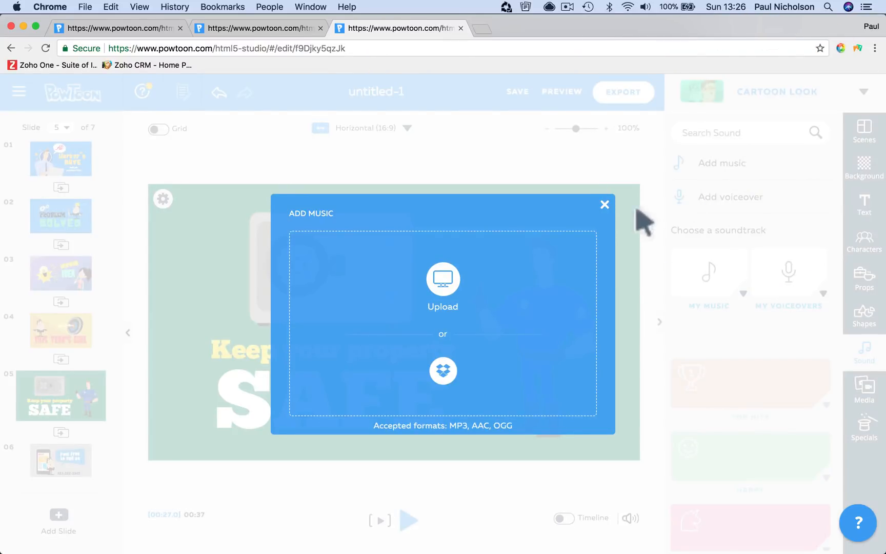
click(605, 199)
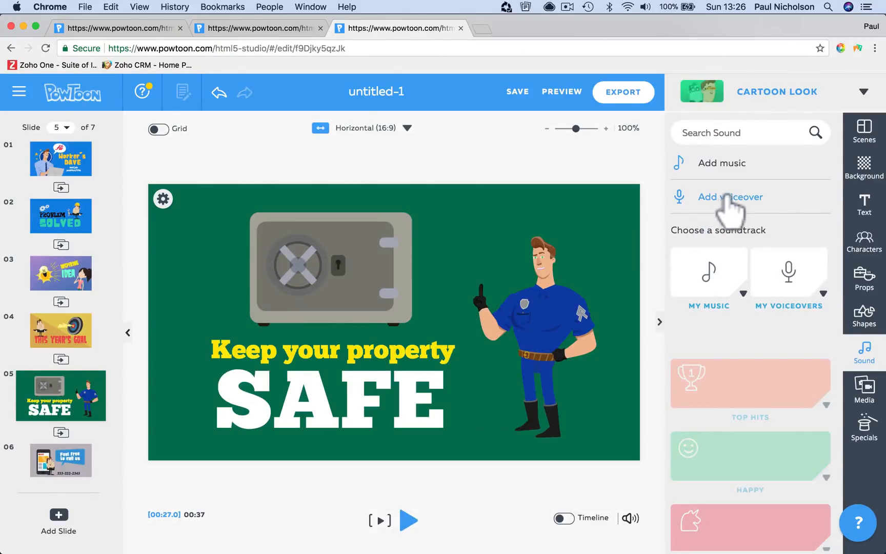
click(712, 165)
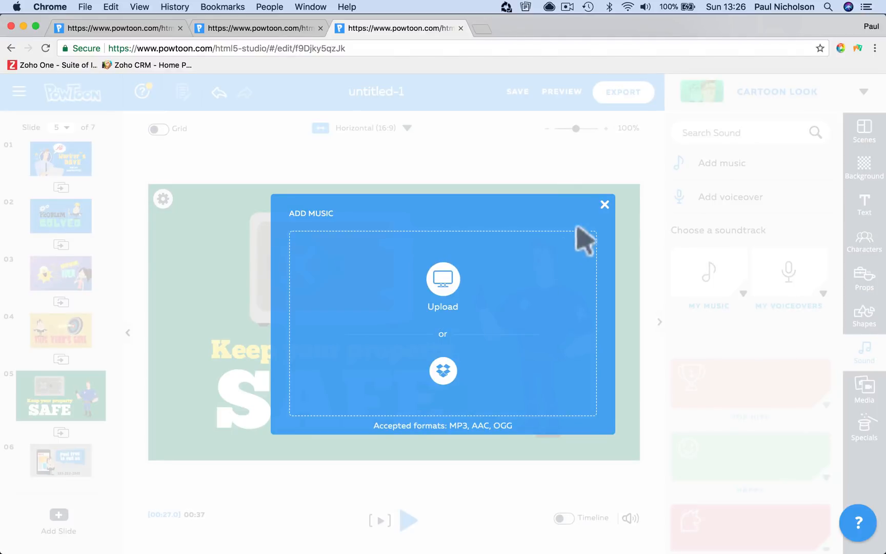
click(606, 205)
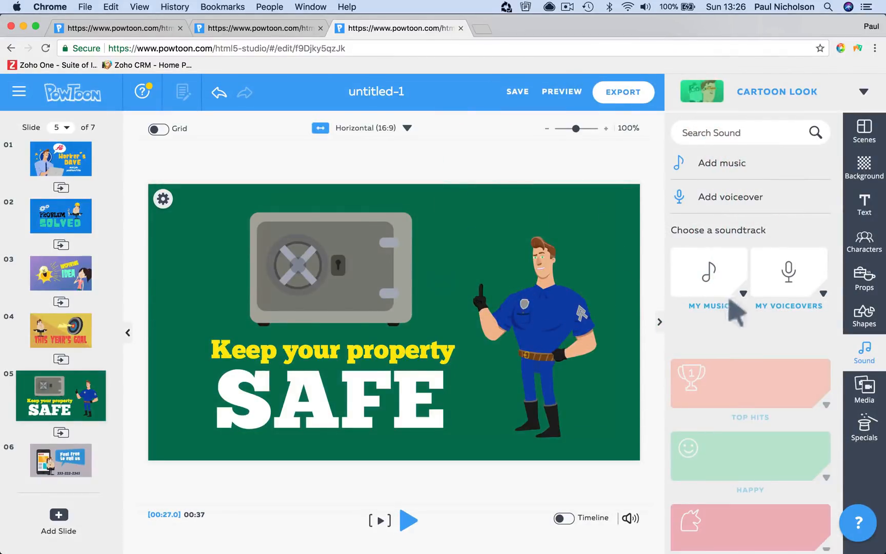
- Look through the My Music collection, the sound search and the list of soundtrack categories
click(744, 236)
click(739, 274)
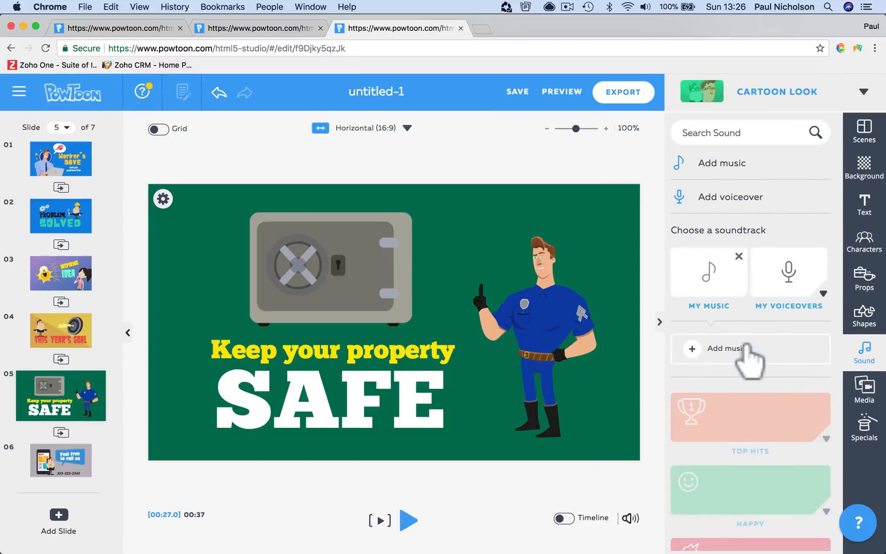
scroll(746, 346, down, 2)
scroll(746, 347, up, 2)
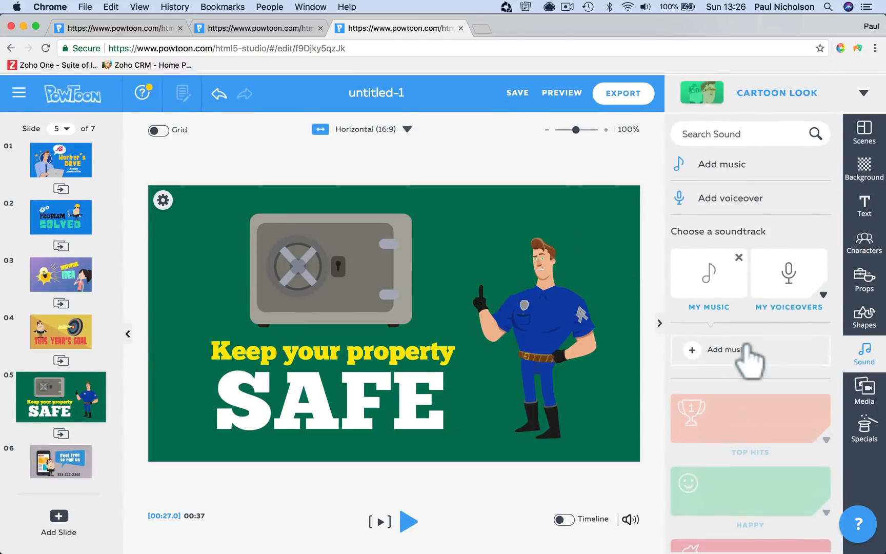
click(743, 131)
click(742, 131)
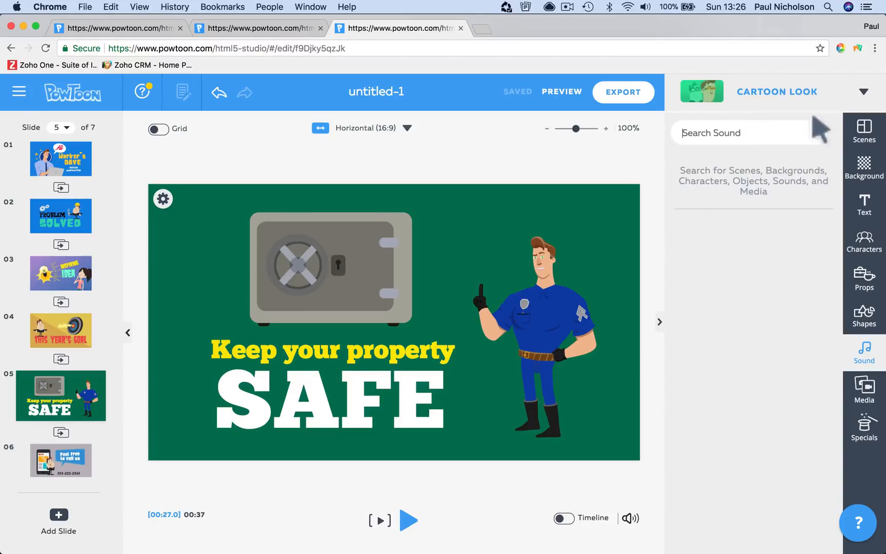
click(817, 134)
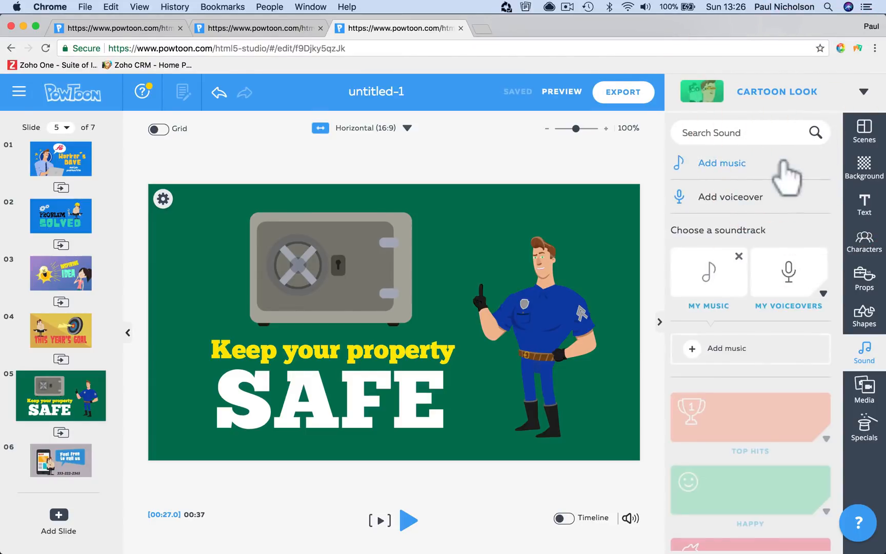
scroll(781, 377, down, 10)
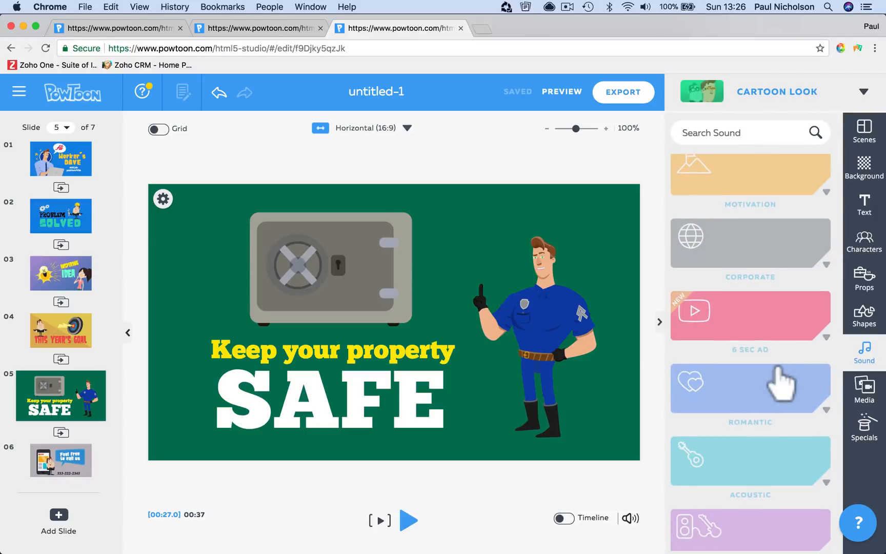
scroll(782, 386, up, 10)
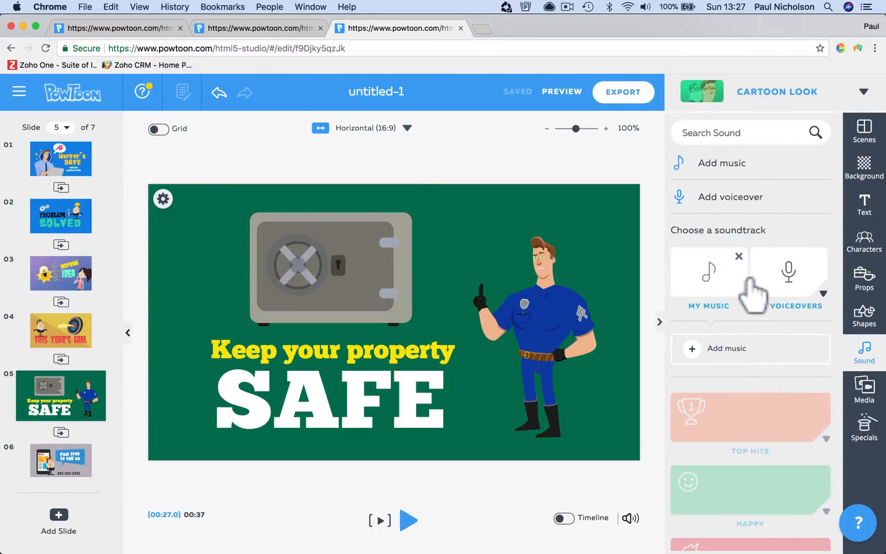
- Collapse My Music, expand the Top Hits soundtracks and play the first track, "Can't Stop Hap..."
click(739, 256)
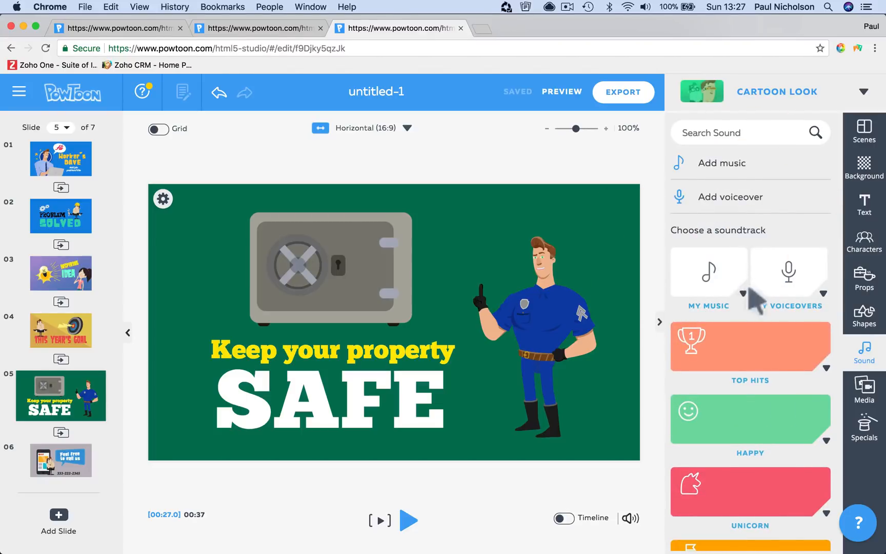
click(764, 361)
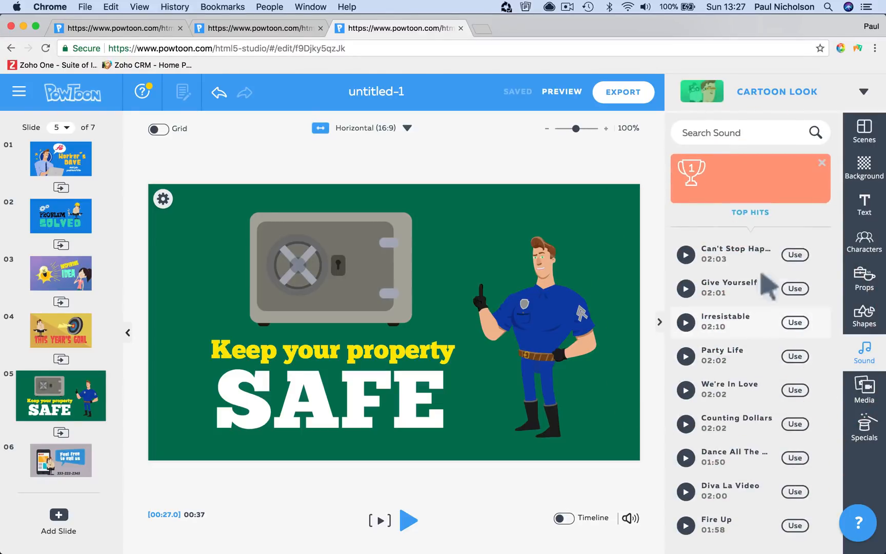
click(686, 254)
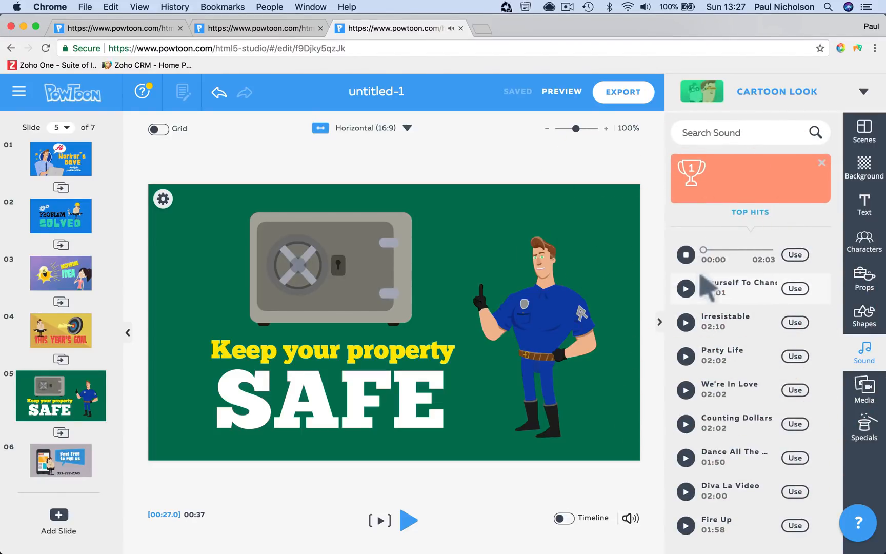
- Sample the Top Hits tracks "Give Yourself T...", "Irresistable" and "Party Life"
click(686, 288)
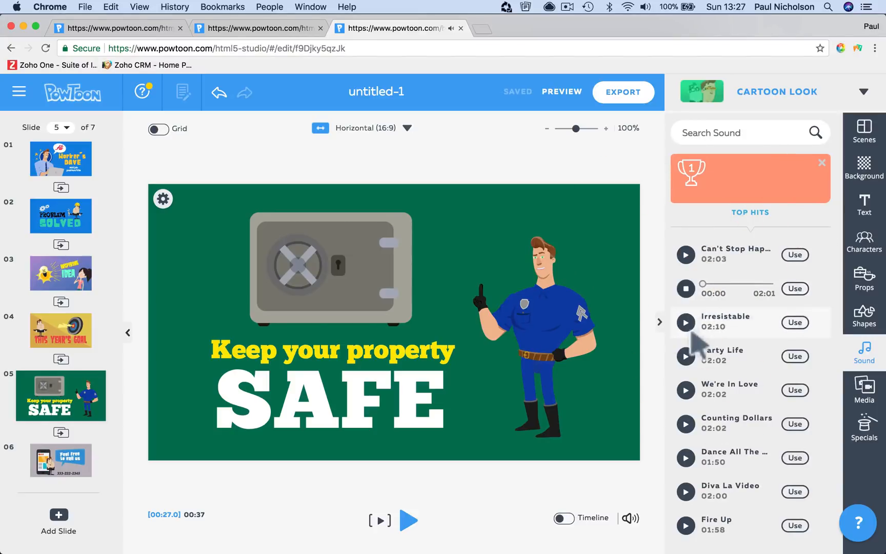
click(685, 322)
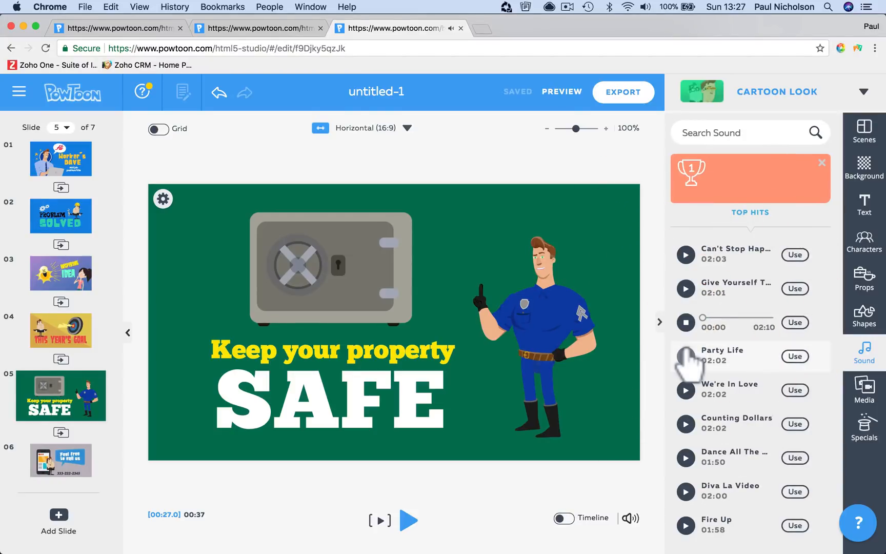
click(686, 355)
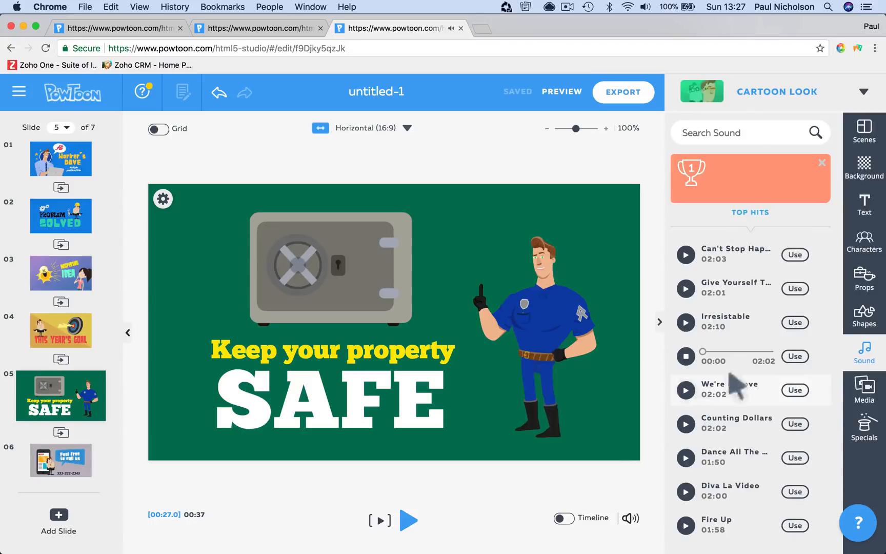
- Add "Party Life" as the soundtrack for the entire Powtoon and play the current slide with it
click(790, 355)
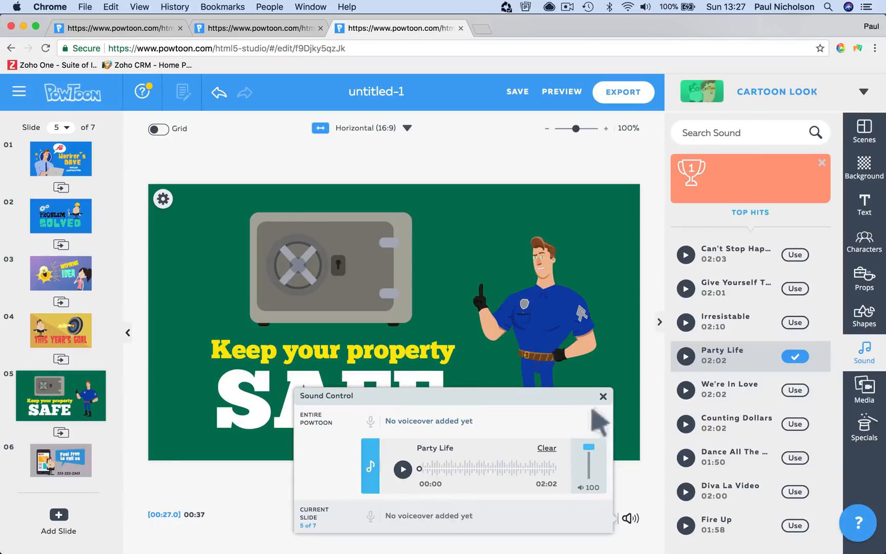
click(603, 397)
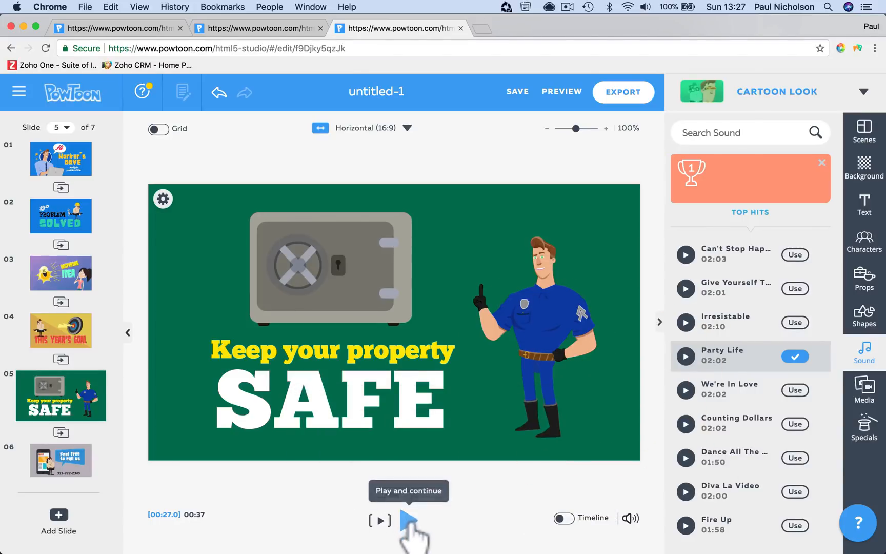
click(381, 521)
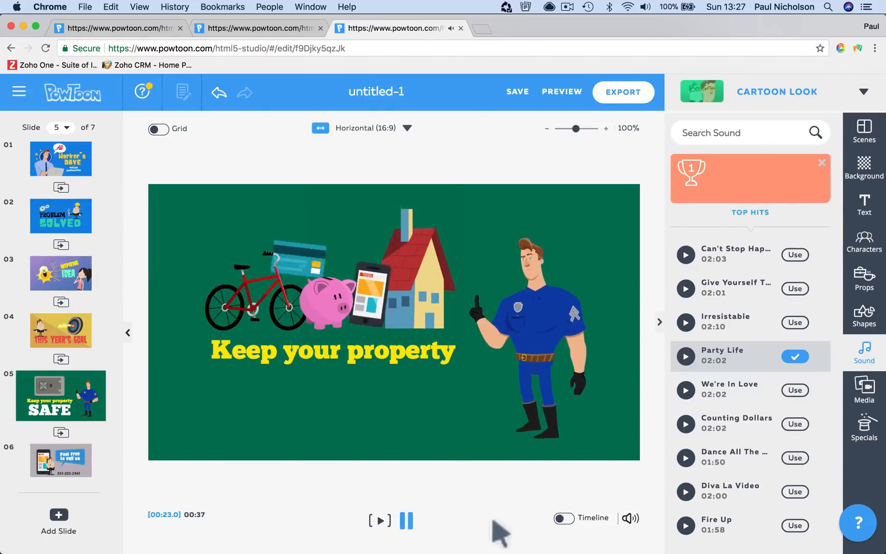
click(412, 520)
- Start exporting the Powtoon to a personal player page and title it "Party Mess About"
click(638, 92)
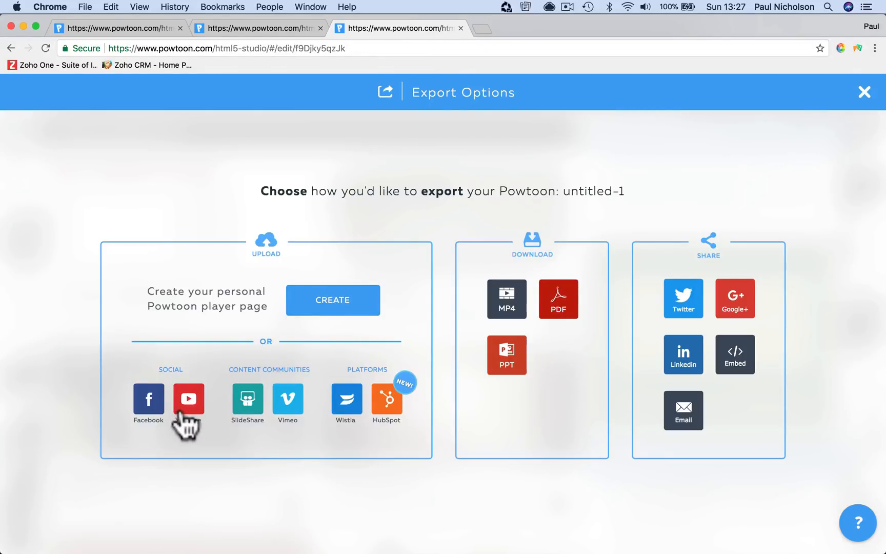
click(367, 300)
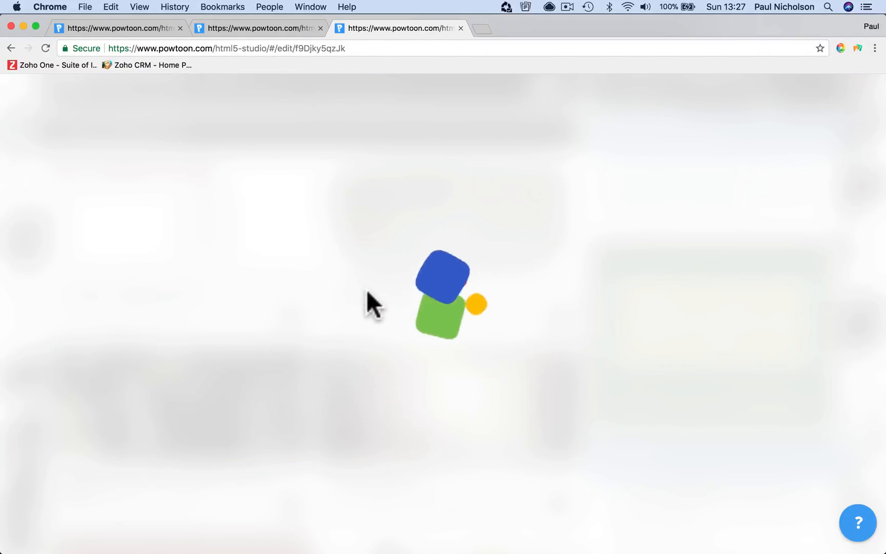
click(390, 224)
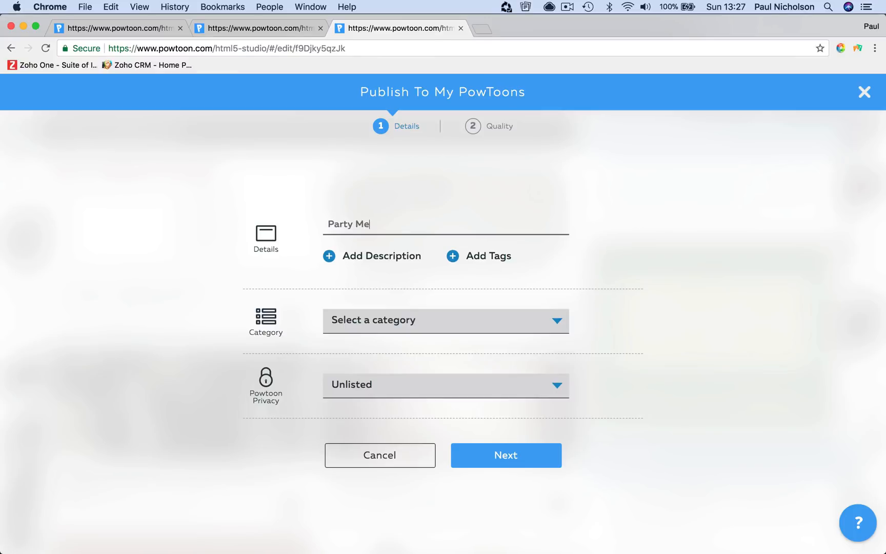
- Set the publication's category to Business and its privacy to Public, and continue to the quality settings
click(470, 322)
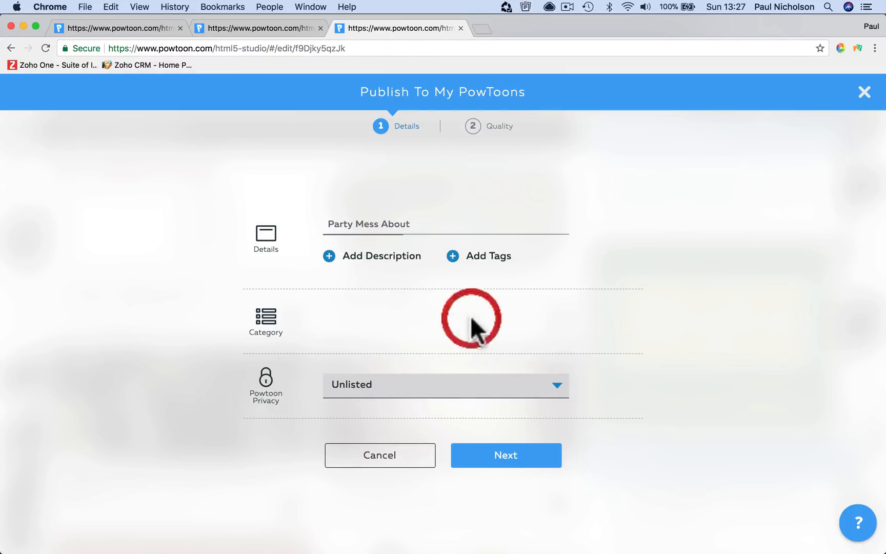
click(444, 382)
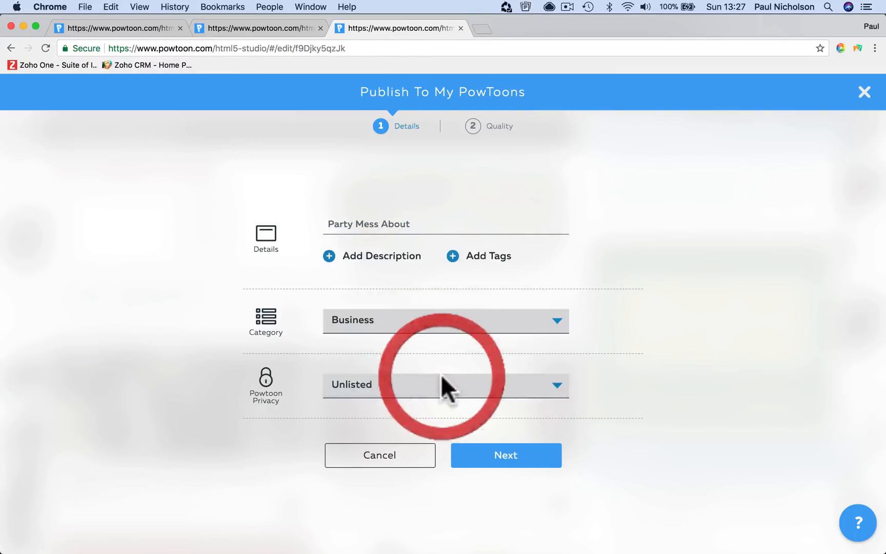
click(377, 384)
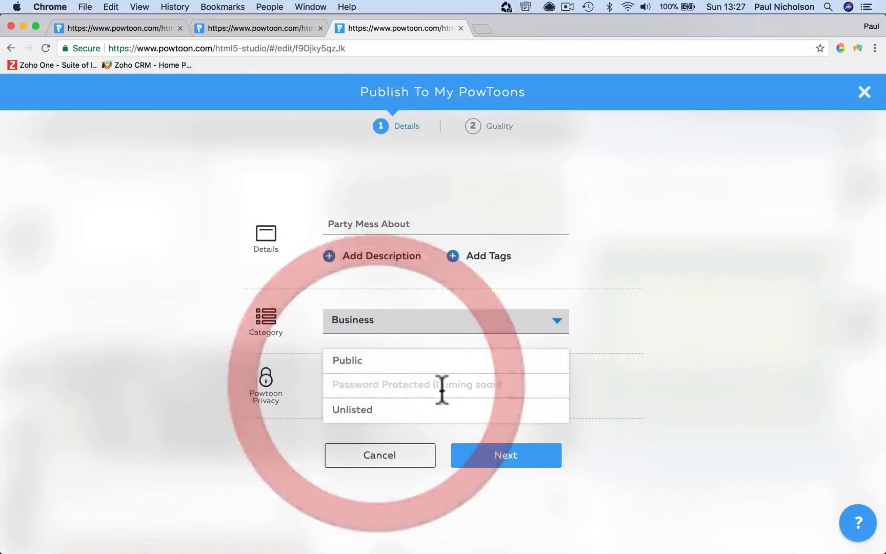
click(445, 361)
click(509, 458)
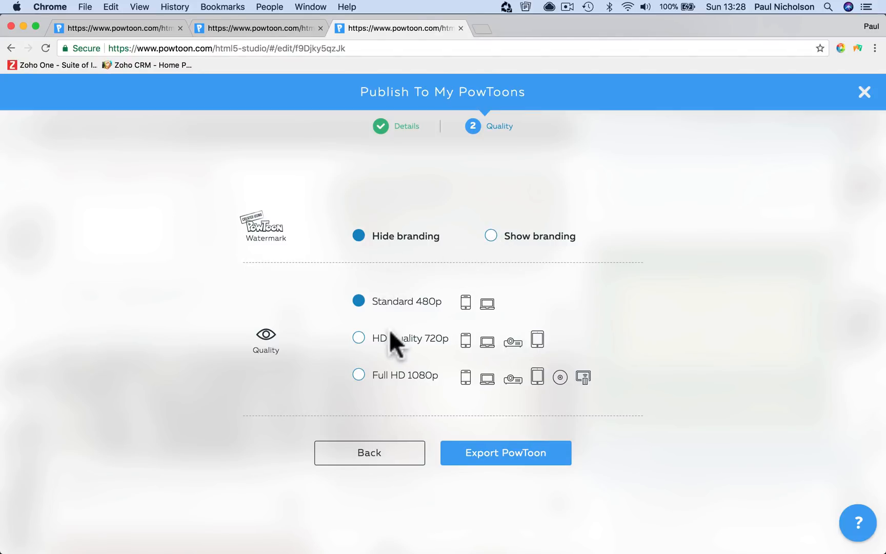
- Export the Powtoon in Full HD 1080p and play the opening seconds of the published video
click(358, 374)
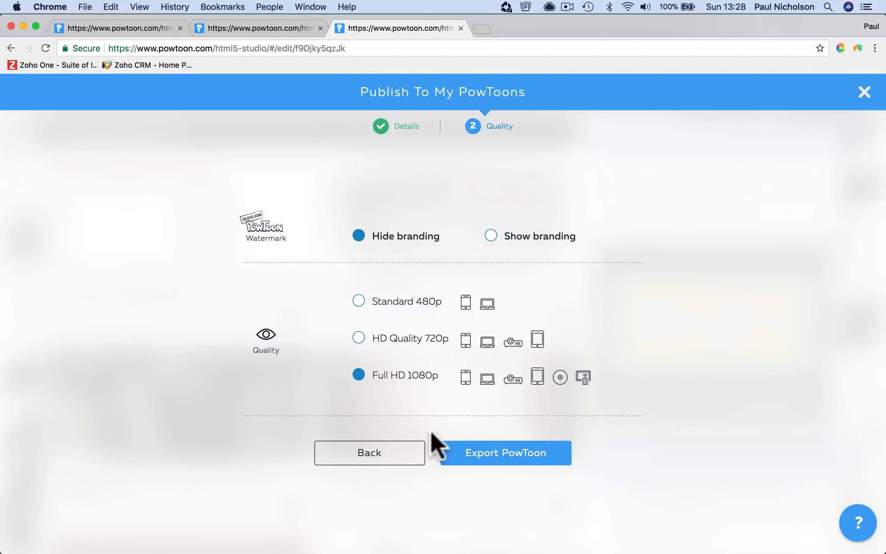
click(496, 453)
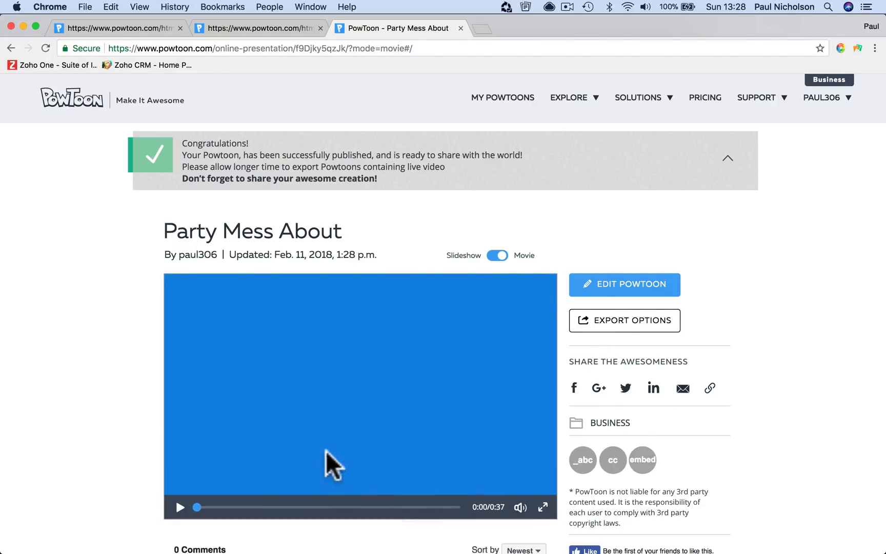
click(178, 507)
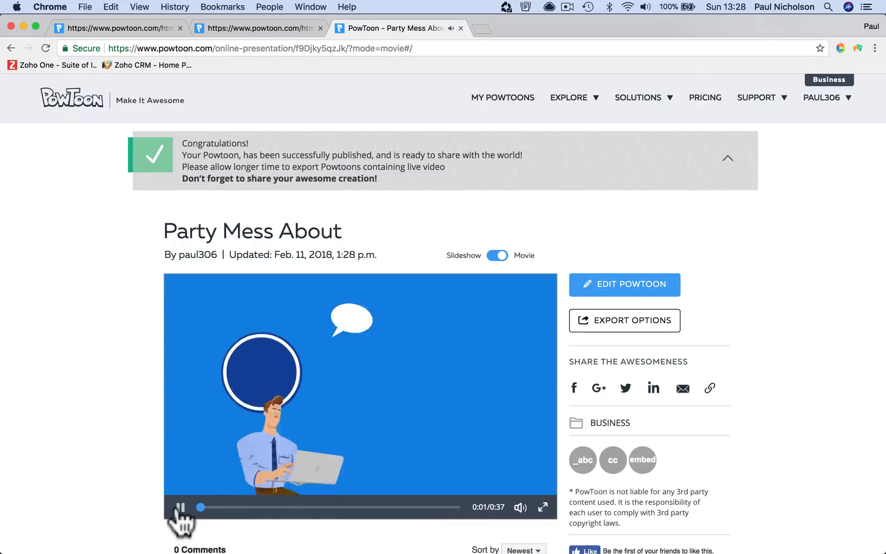
click(178, 507)
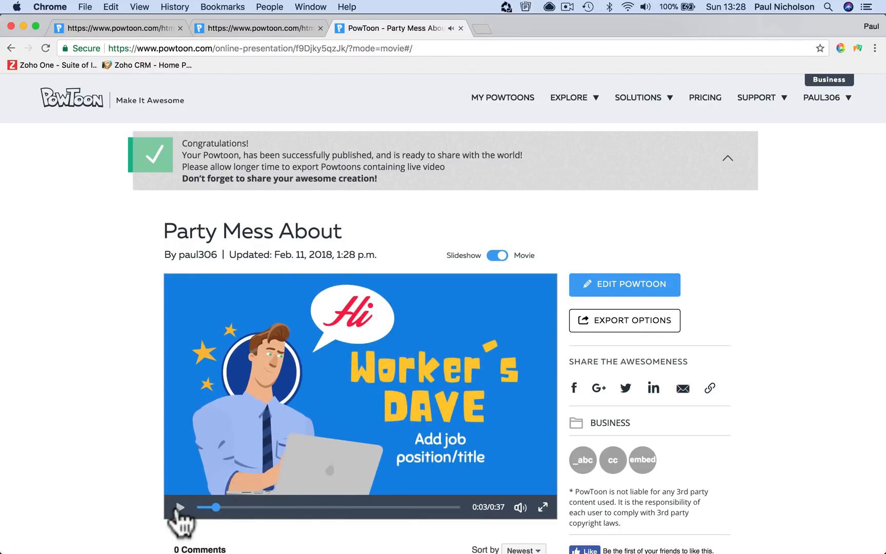
- Close the published page, open the My Powtoons overview and close the other studio tabs
click(460, 28)
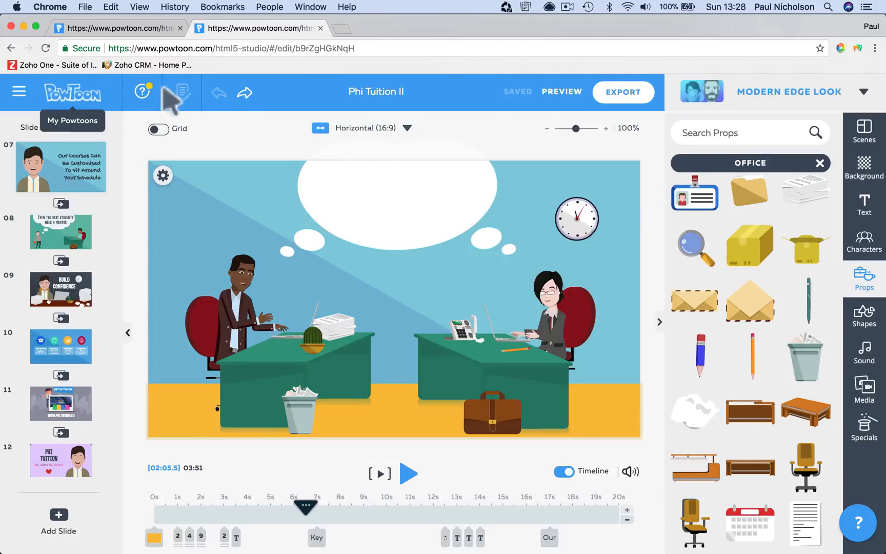
click(73, 91)
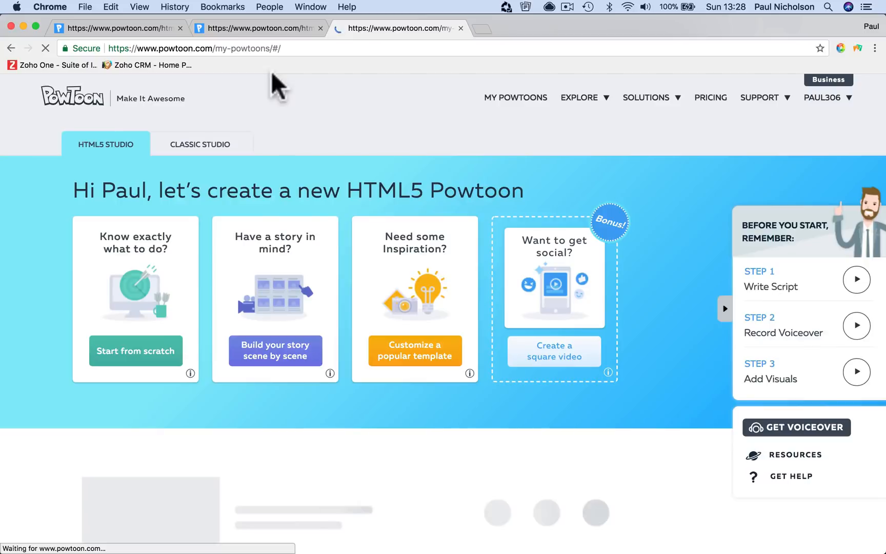
click(320, 28)
click(180, 27)
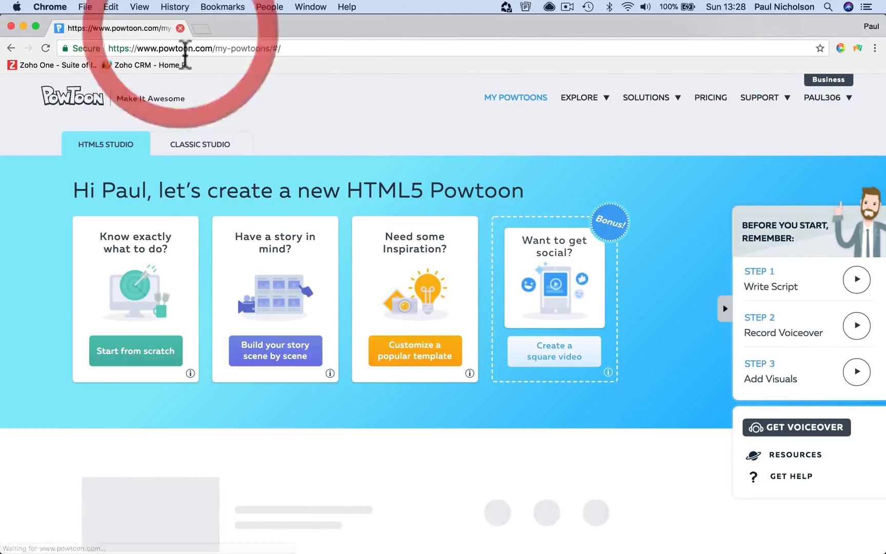
- Find the "Time Faster Social..." project in the My Powtoons list and open it for editing
scroll(419, 388, down, 6)
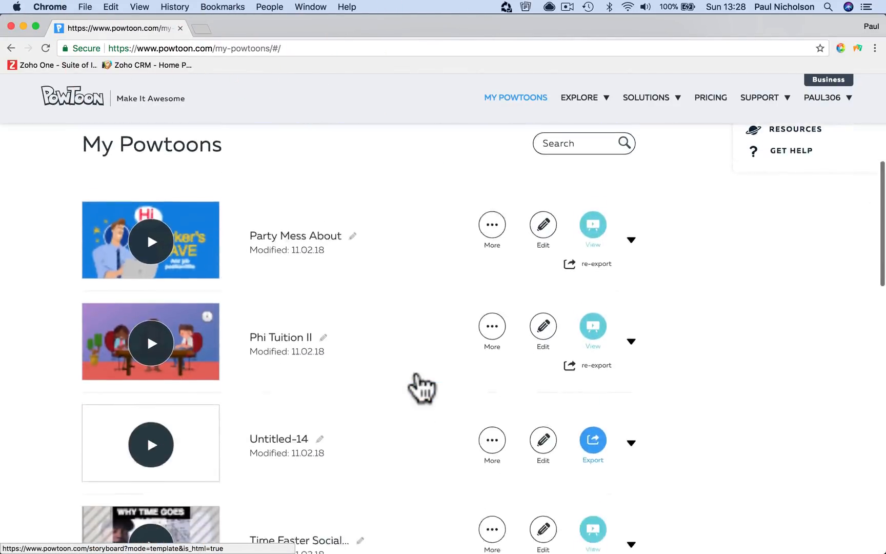
scroll(422, 388, down, 5)
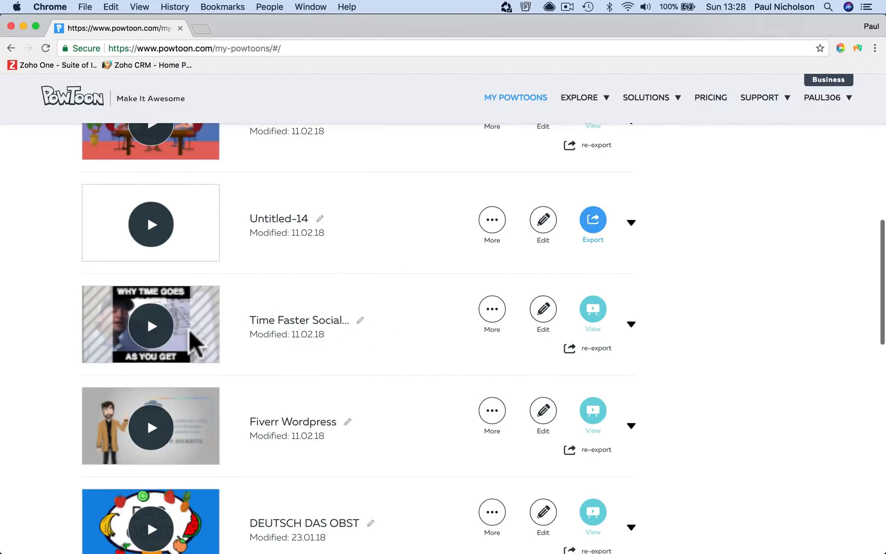
click(205, 321)
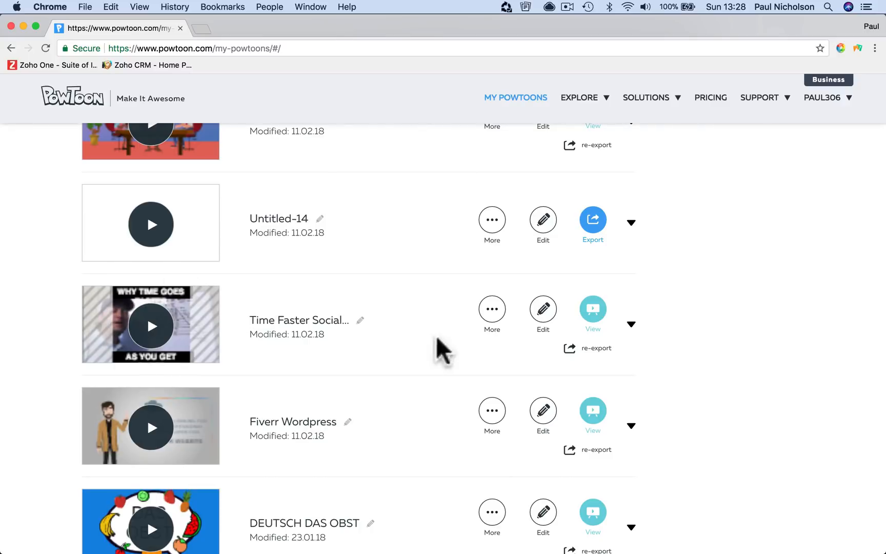
click(543, 309)
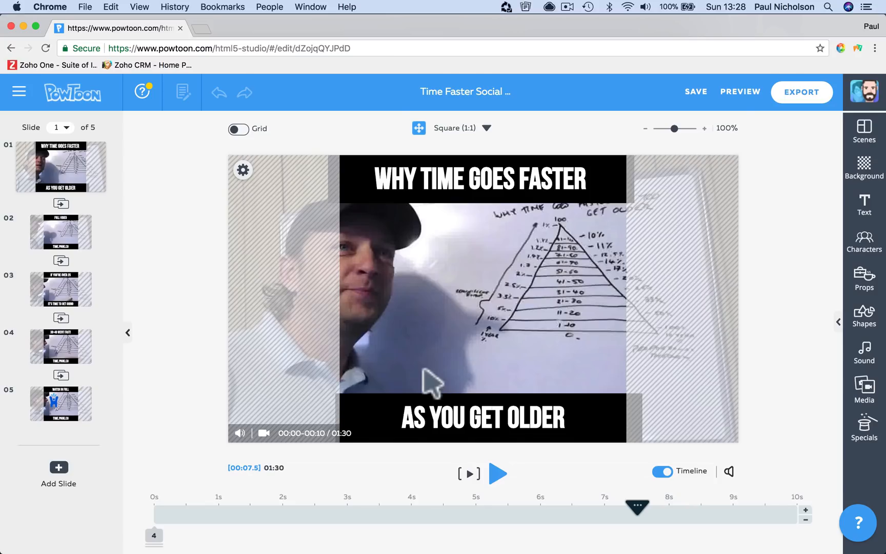
- Play the square video, pause it on slide 2 and select the black bar behind "FULL VIDEO"
click(497, 473)
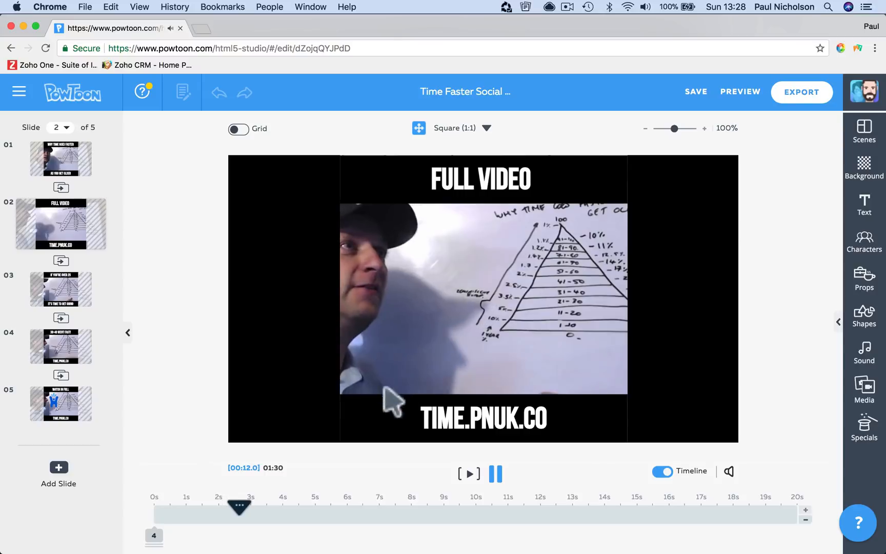
click(585, 425)
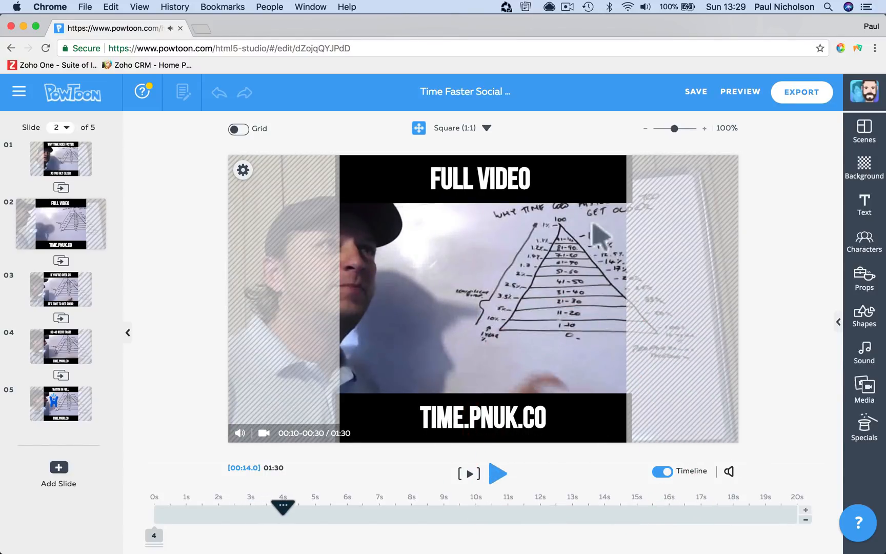
click(586, 149)
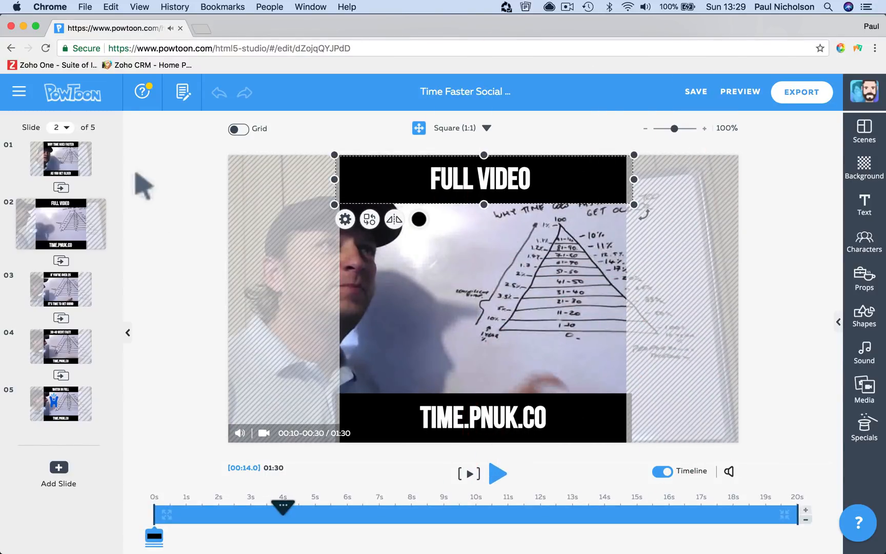
- Create a new square video from the My Powtoons page and open its media upload options
click(75, 91)
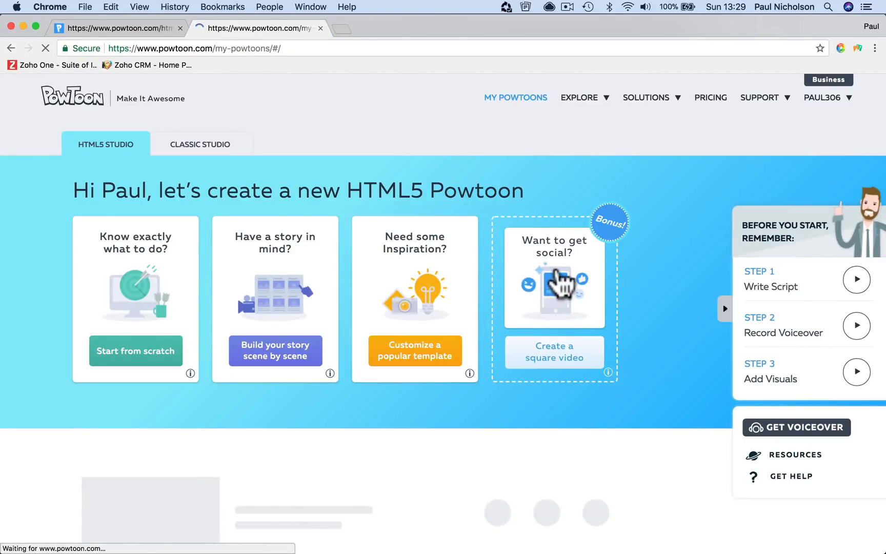
click(558, 272)
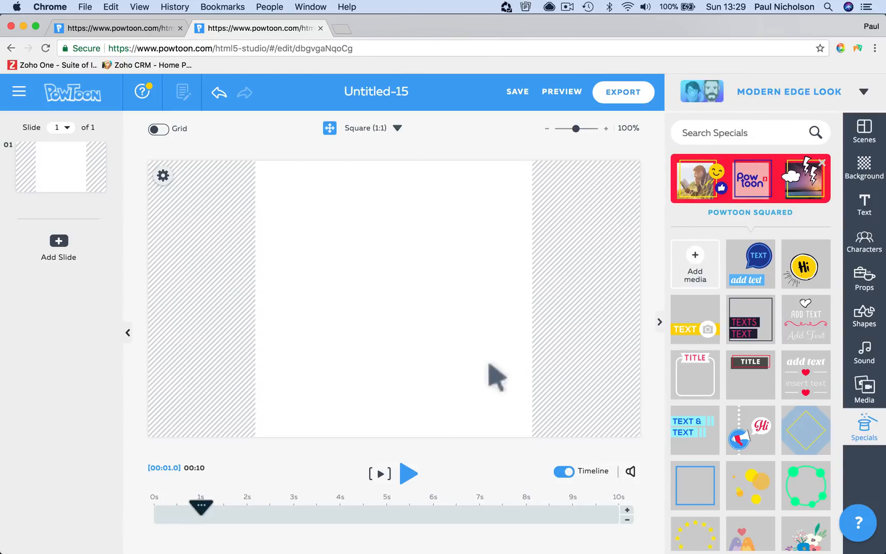
click(861, 390)
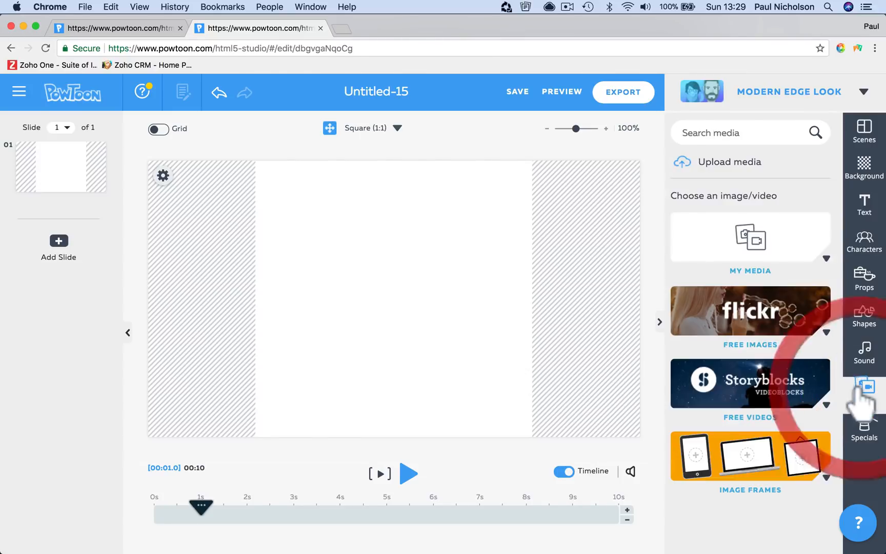
click(721, 163)
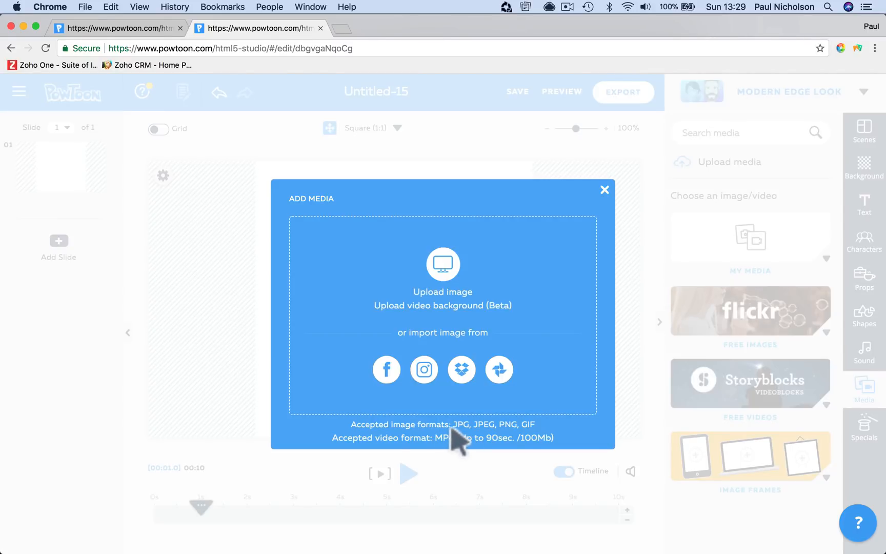
- Search the web for "convert .mov to .mp4" in a new browser tab
click(341, 29)
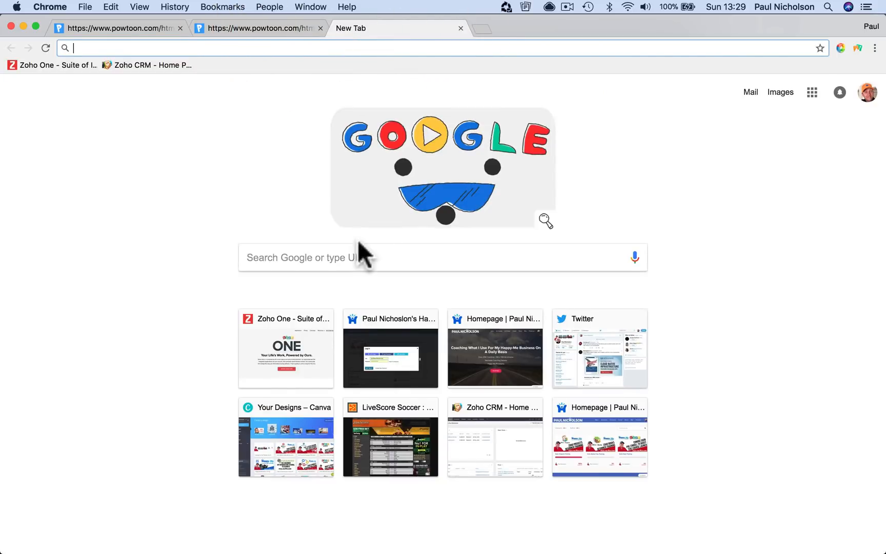
click(330, 255)
text(m)
key(BackSpace)
key(BackSpace)
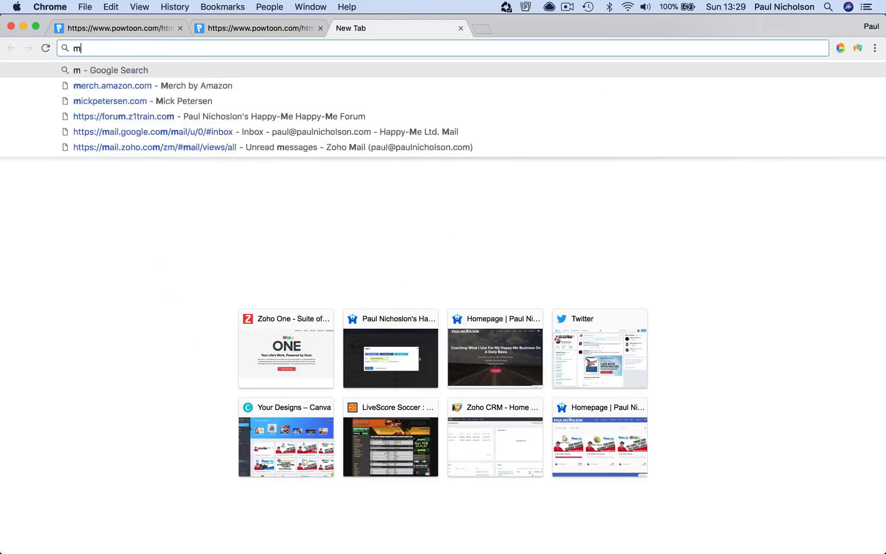
text(convert)
key(BackSpace)
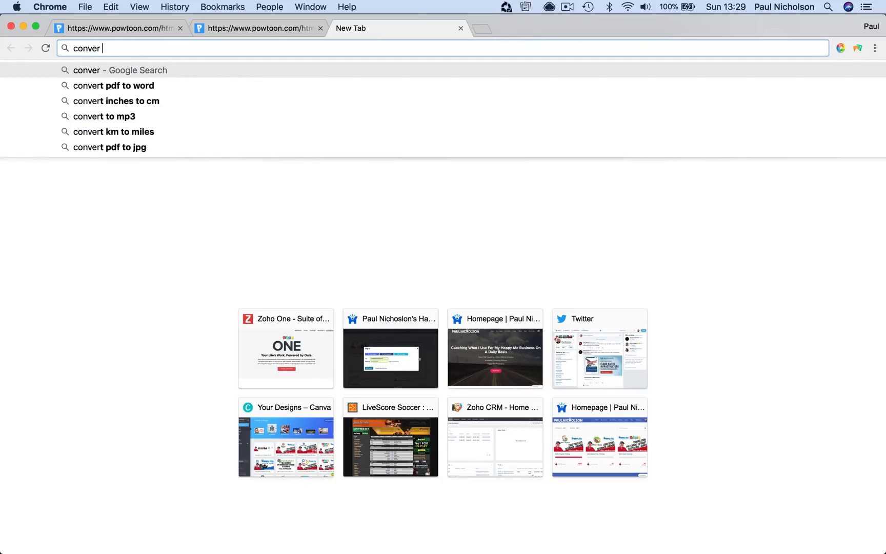
text(t )
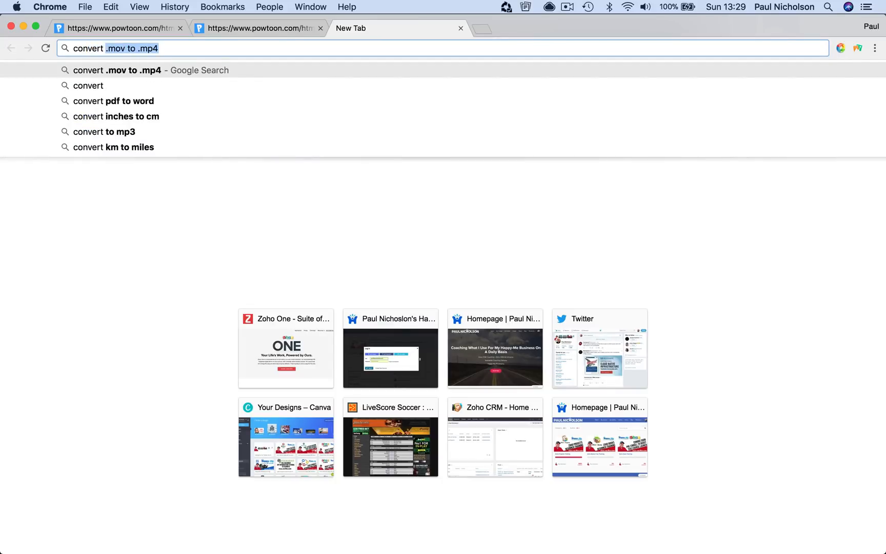
text(.m)
key(Return)
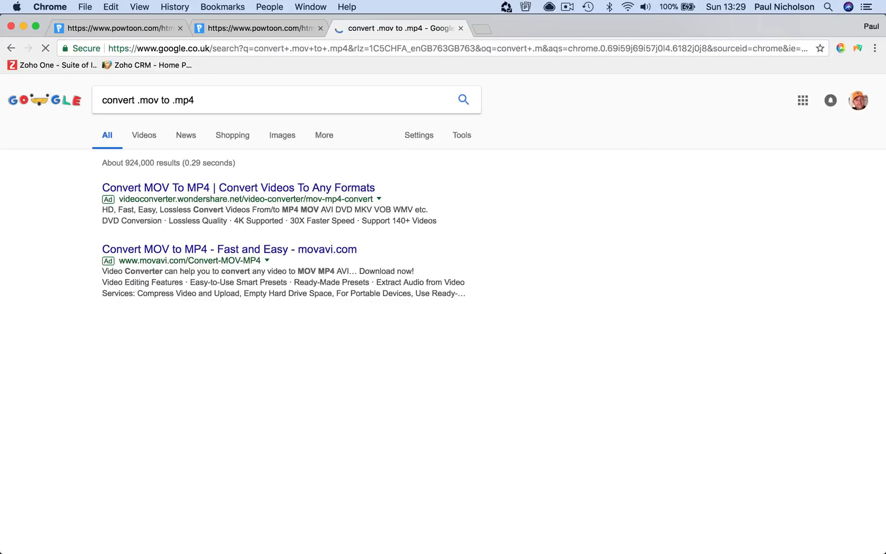
- Find the CloudConvert mov to mp4 page in the search results and open it
scroll(267, 382, down, 5)
scroll(274, 387, down, 10)
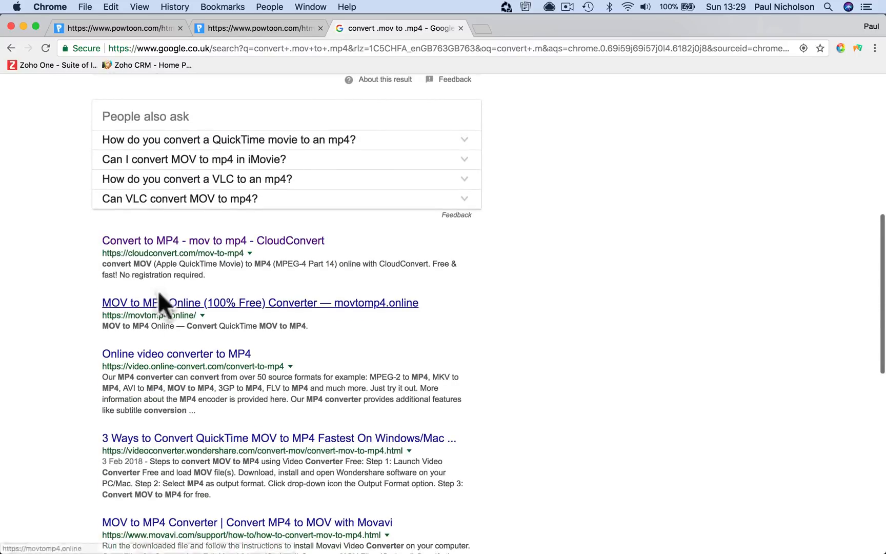
click(241, 240)
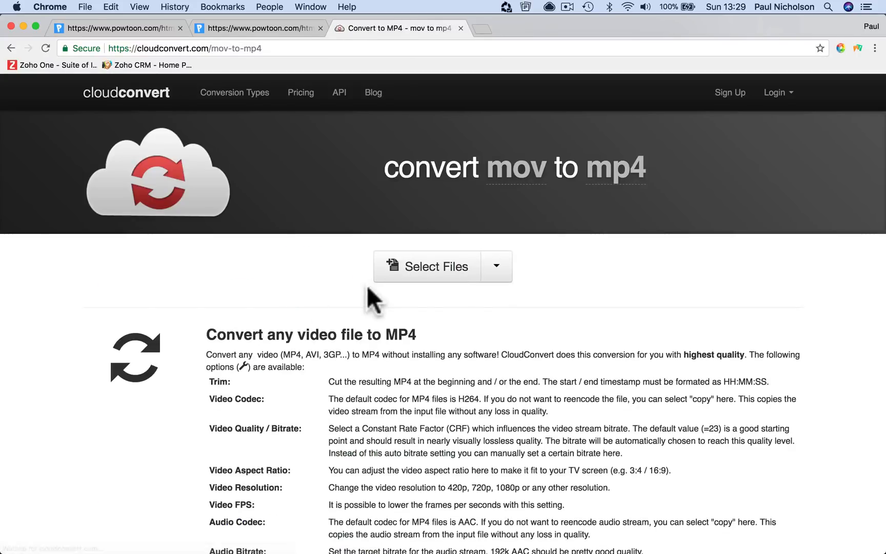
- Load IMG_3359.MOV from the Downloads folder into the converter and check its mp4 output format
click(403, 277)
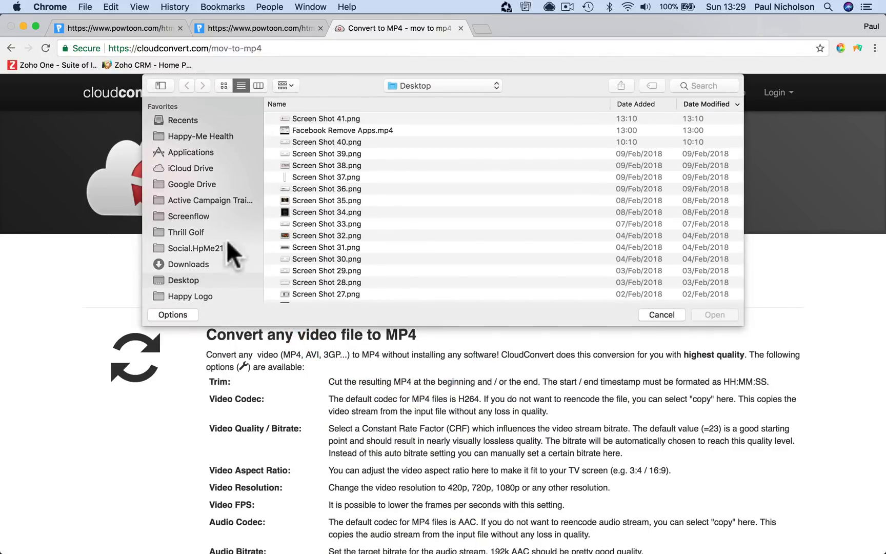
click(195, 261)
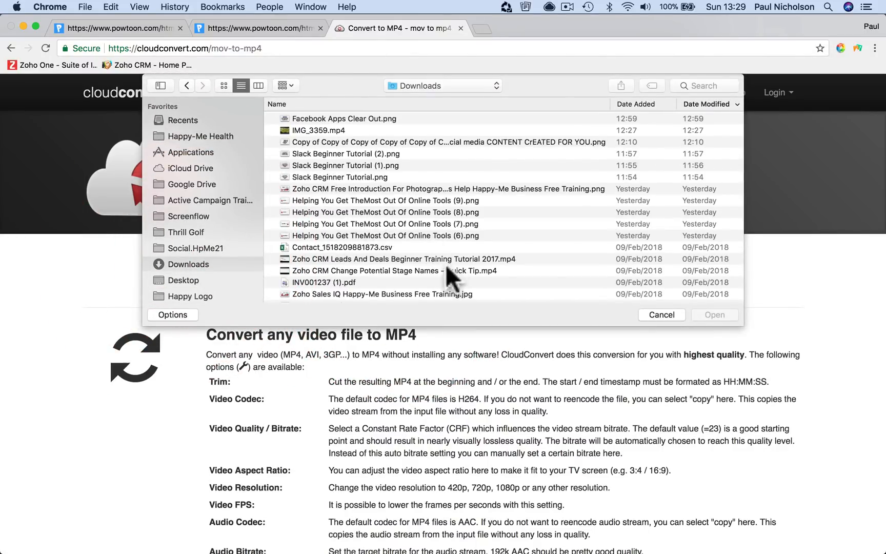
scroll(403, 190, down, 5)
scroll(403, 187, down, 2)
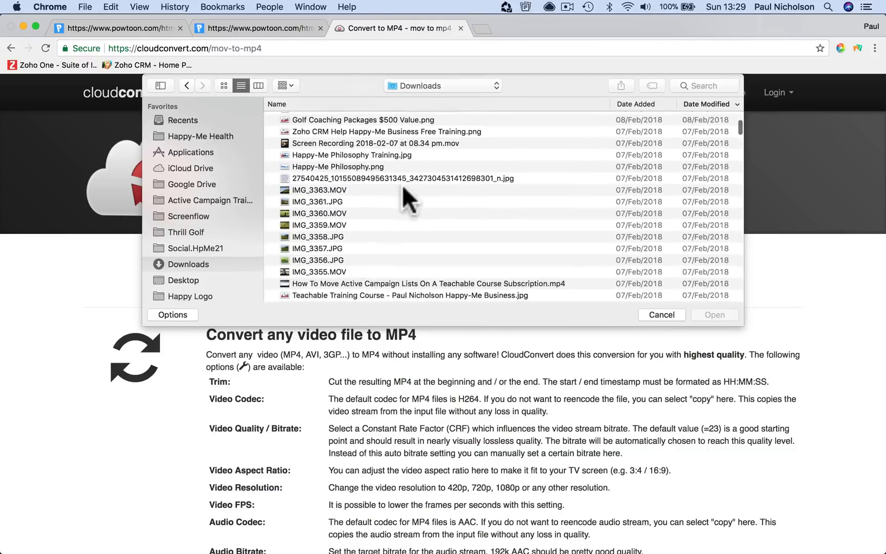
double_click(342, 224)
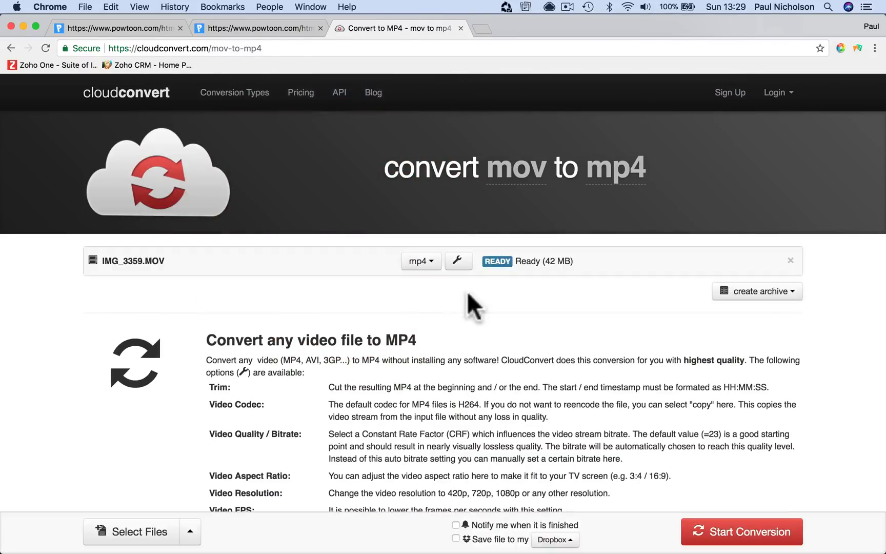
click(428, 261)
click(428, 261)
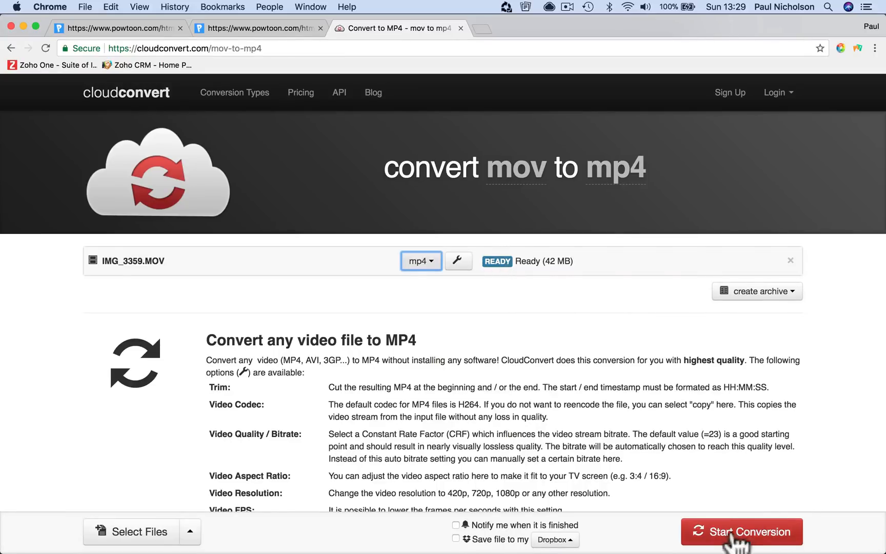
- Close the converter page and upload IMG_3359.mp4 from Downloads to the square Powtoon project
click(461, 28)
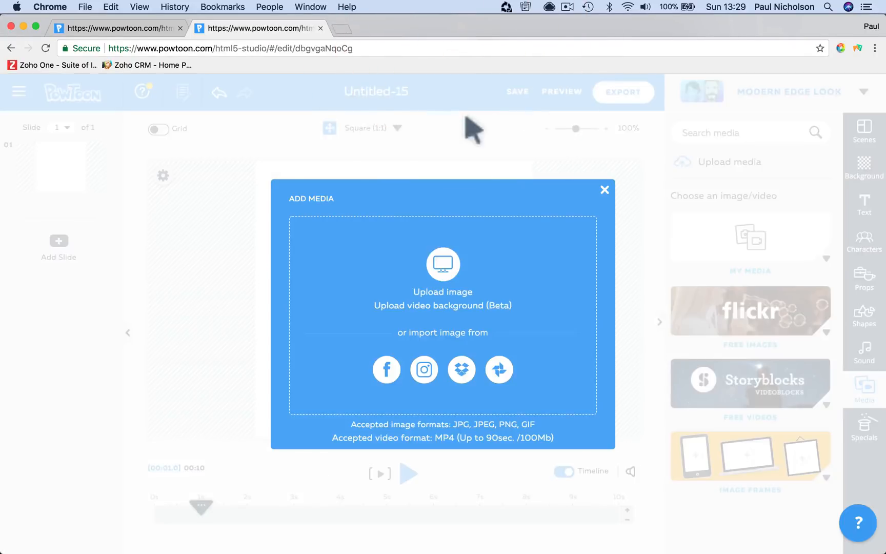
click(444, 267)
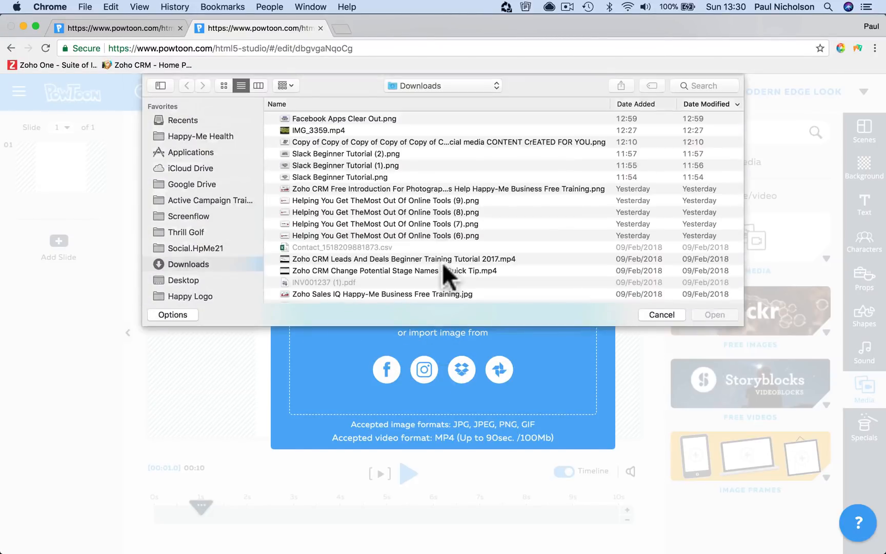
double_click(346, 131)
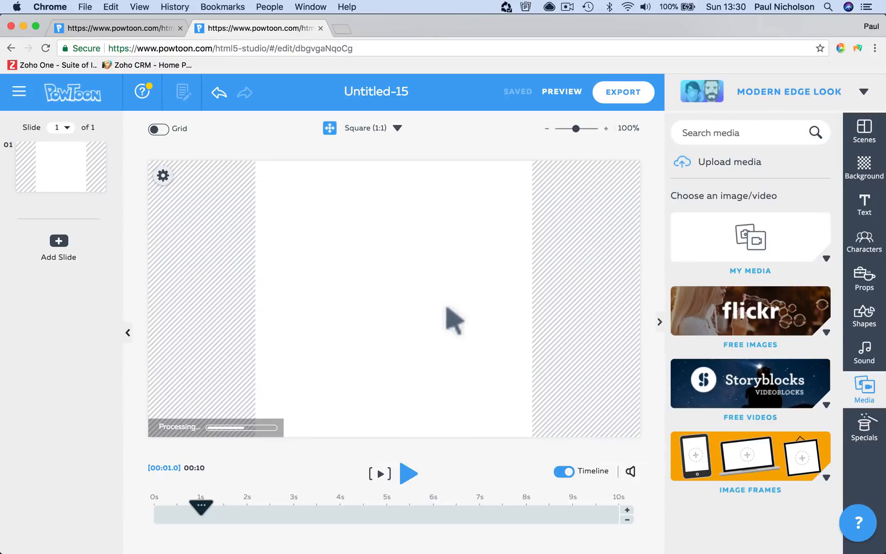
- Switch to Facebook by opening facebook.com in a new browser tab
click(341, 29)
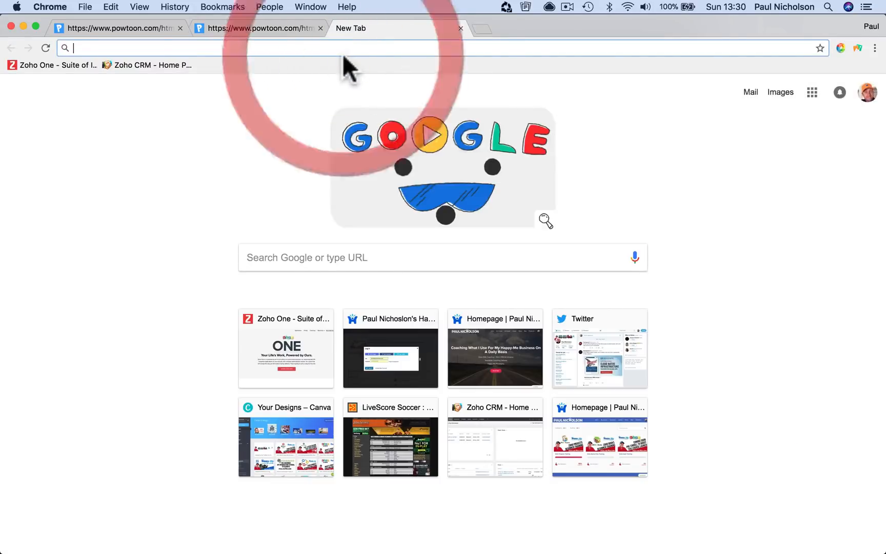
text(facebook.com)
key(Return)
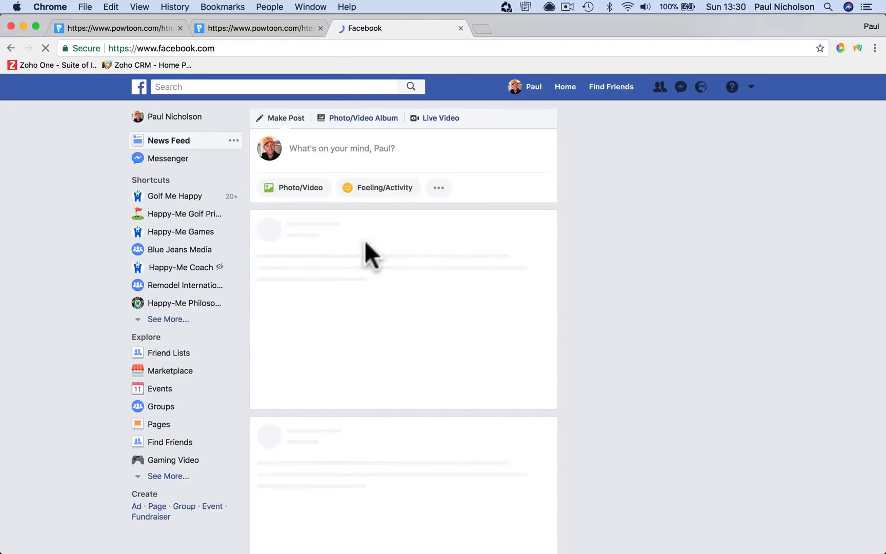
- Browse the Facebook news feed for an example of a video with a text caption above it
scroll(365, 240, down, 10)
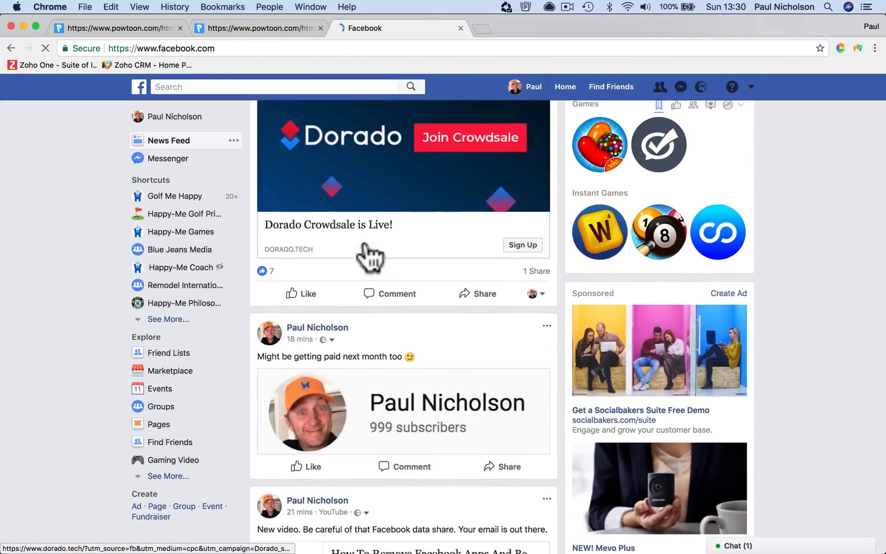
scroll(370, 256, down, 15)
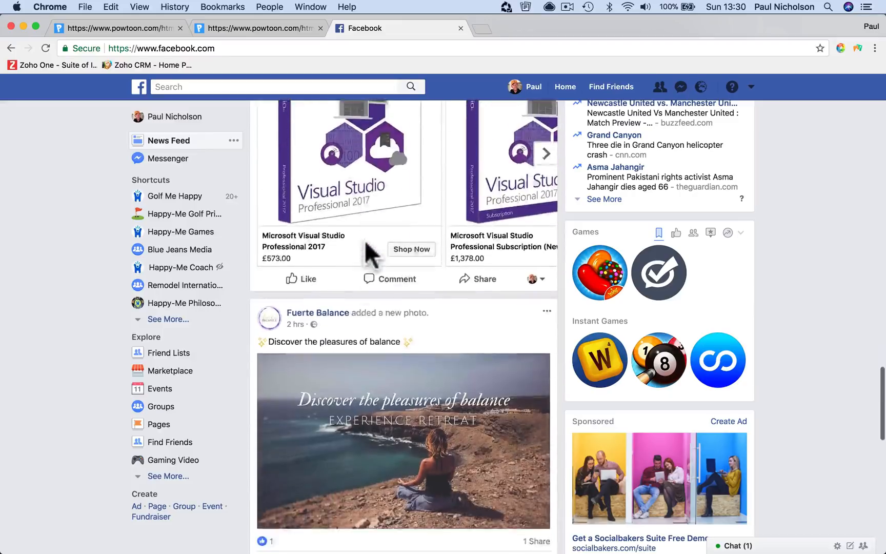
scroll(370, 254, down, 15)
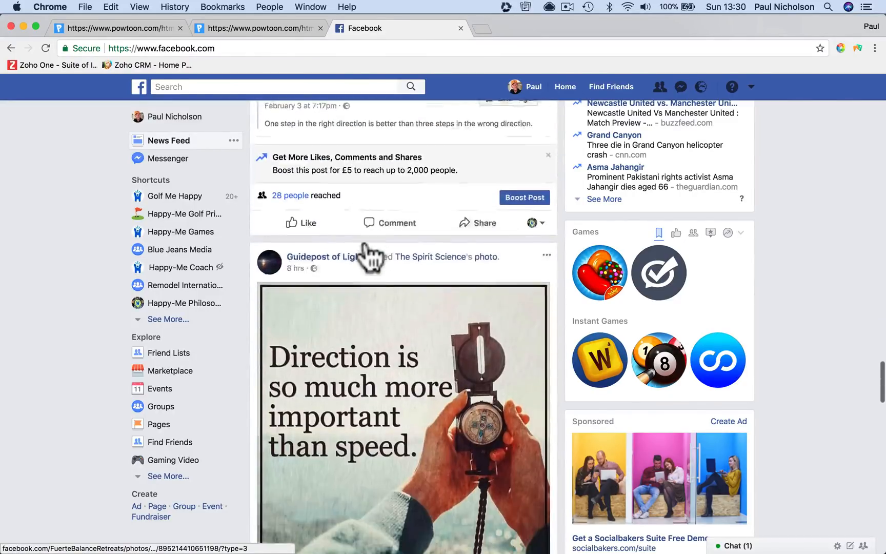
scroll(366, 251, down, 15)
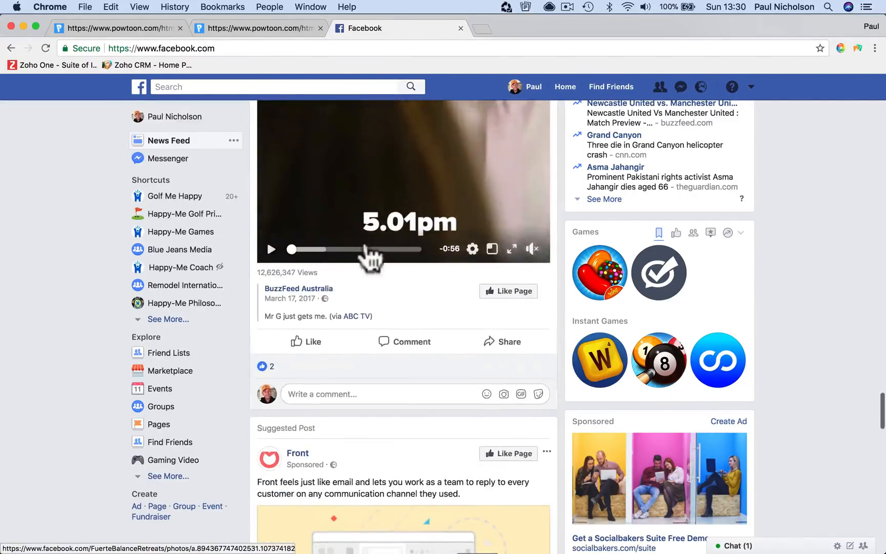
scroll(369, 256, down, 15)
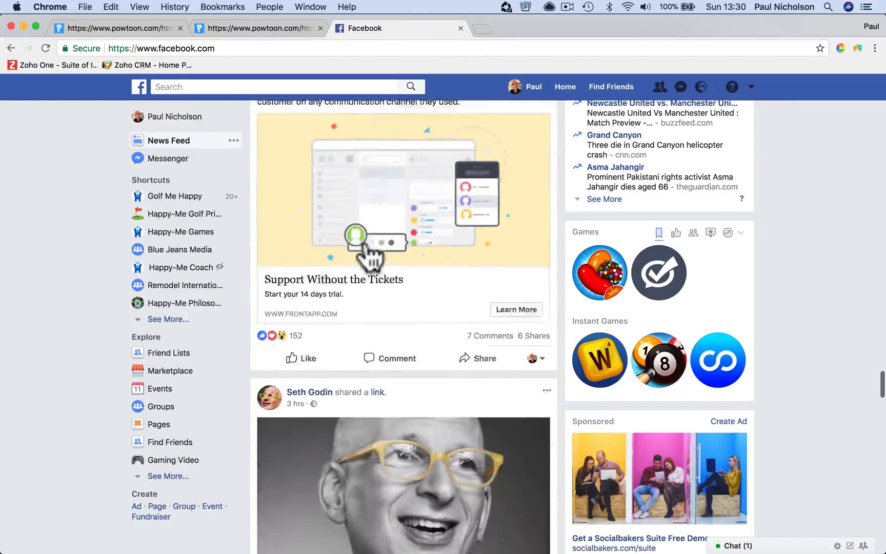
scroll(370, 257, down, 15)
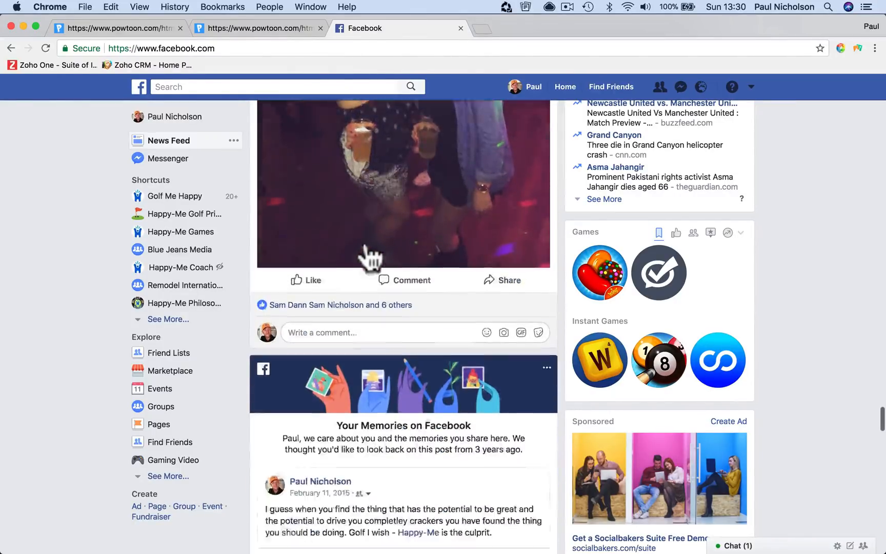
scroll(370, 256, down, 15)
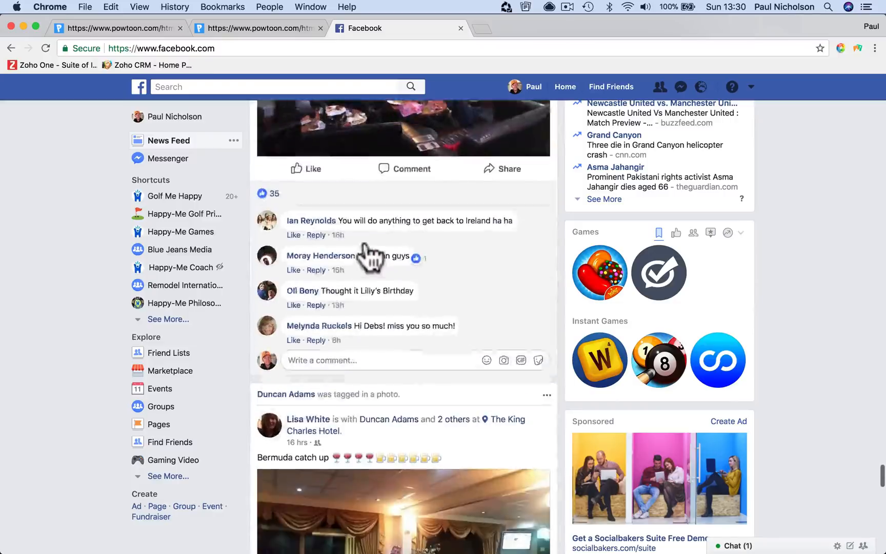
scroll(371, 257, down, 15)
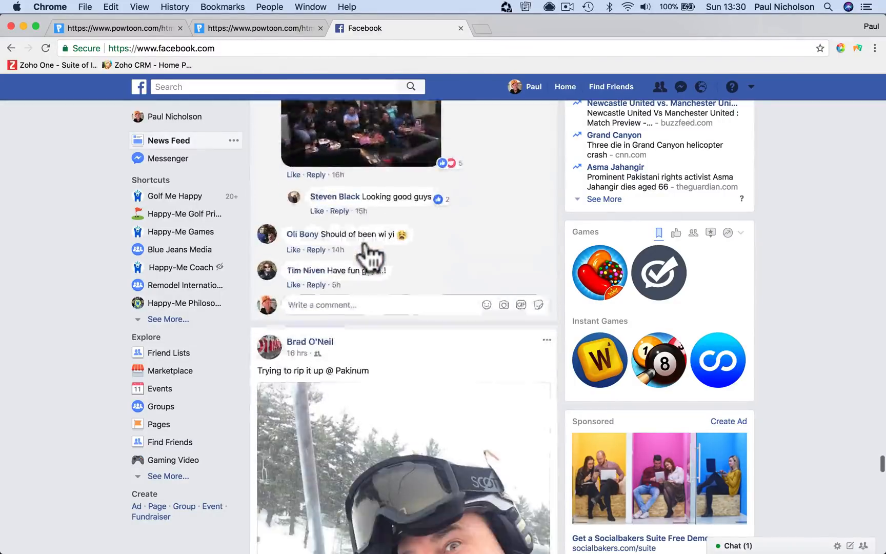
scroll(370, 257, down, 15)
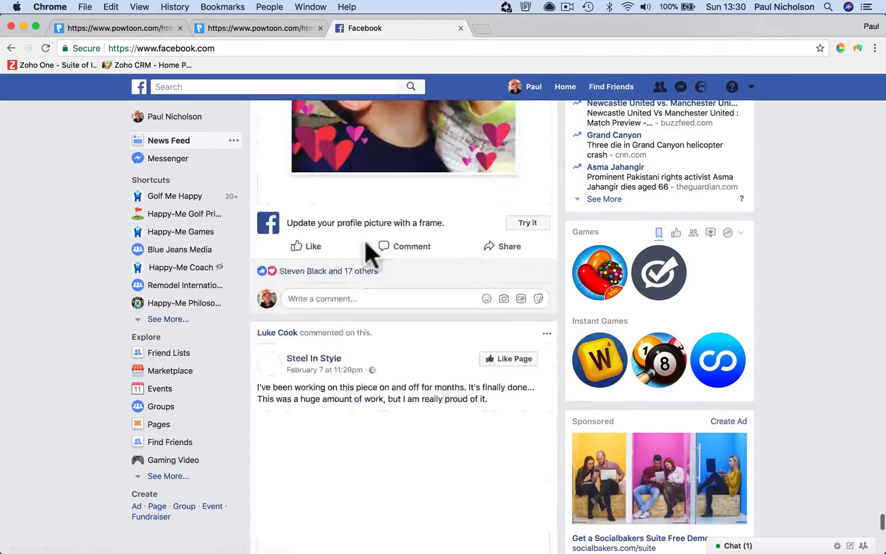
scroll(370, 254, down, 15)
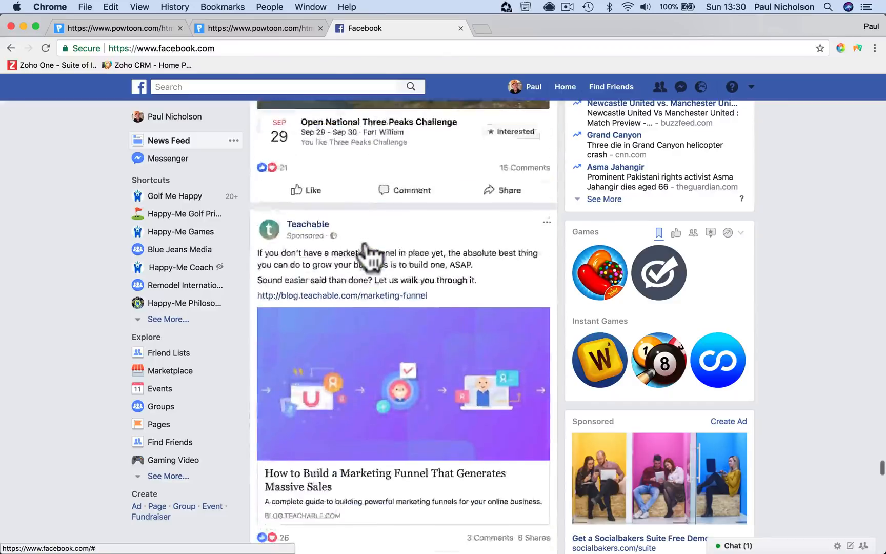
scroll(365, 253, down, 15)
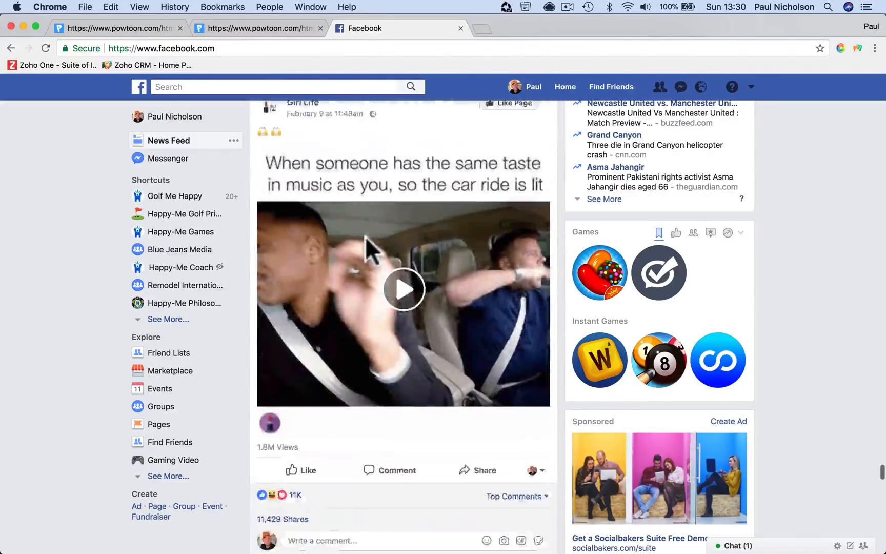
scroll(364, 236, down, 3)
scroll(365, 236, up, 5)
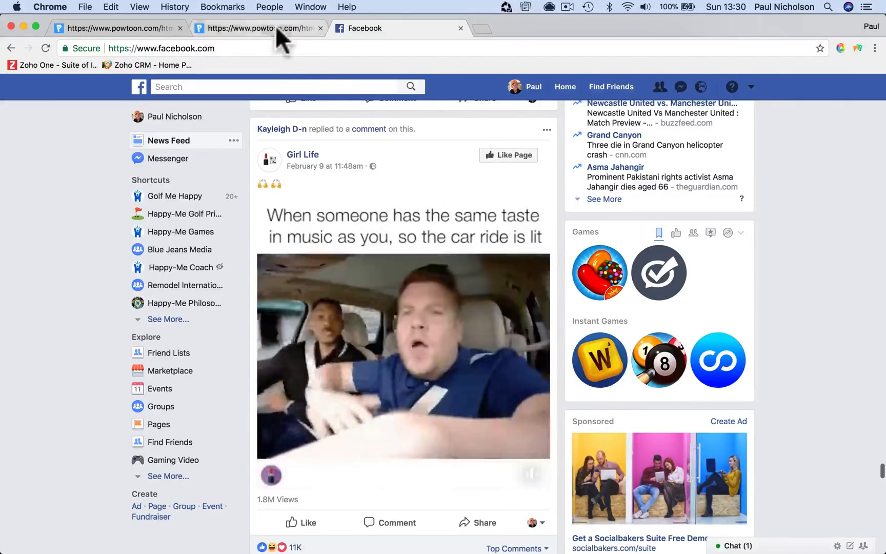
- Return to the square Powtoon project and look through the Background and Scenes libraries
click(276, 27)
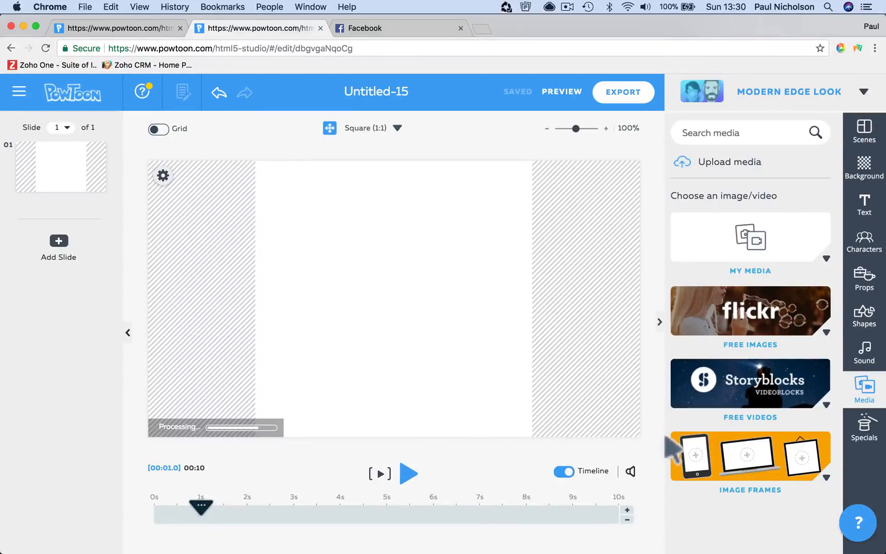
click(863, 169)
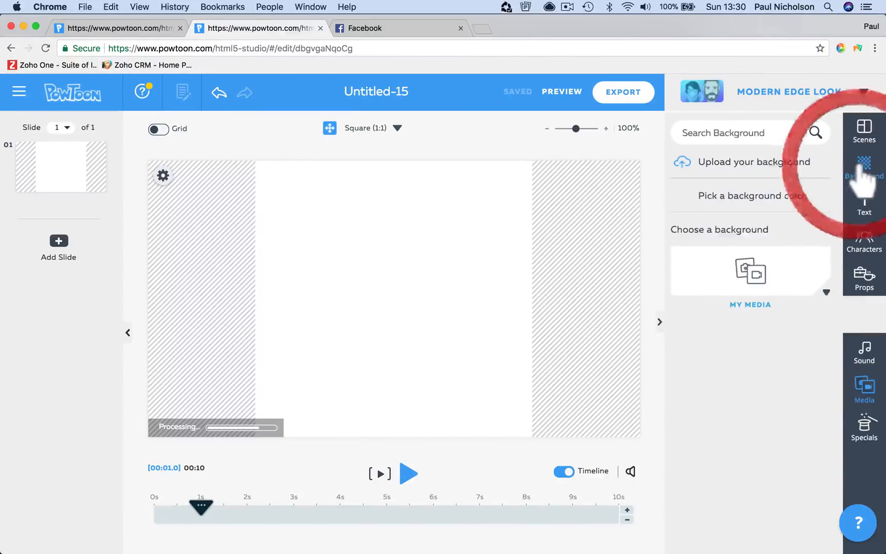
click(862, 136)
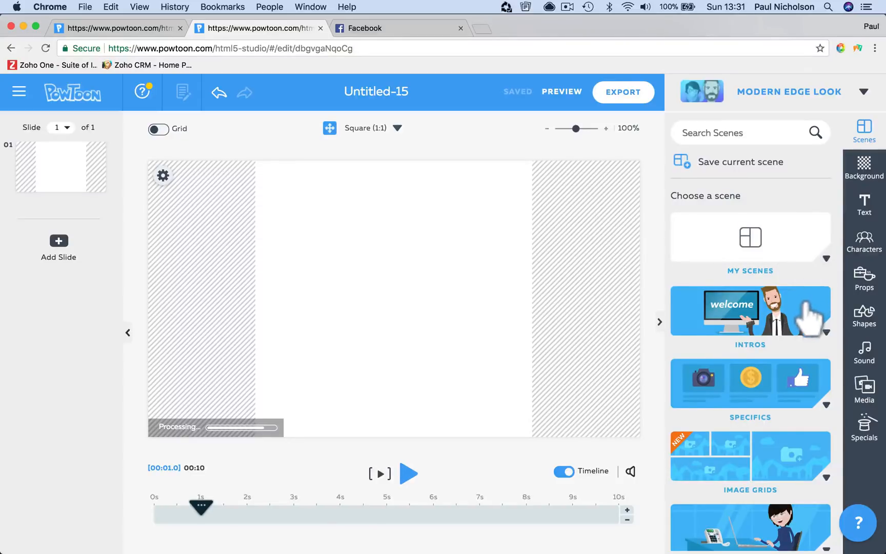
scroll(809, 318, down, 5)
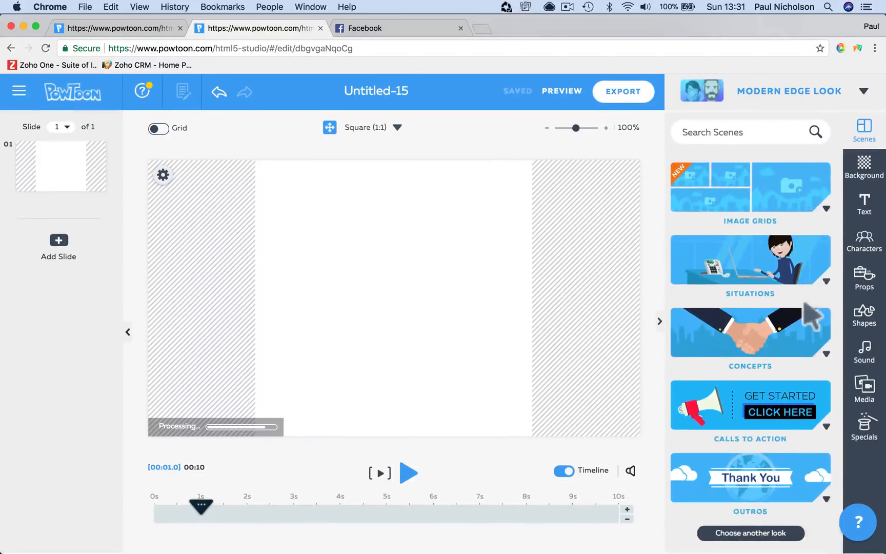
scroll(811, 312, up, 5)
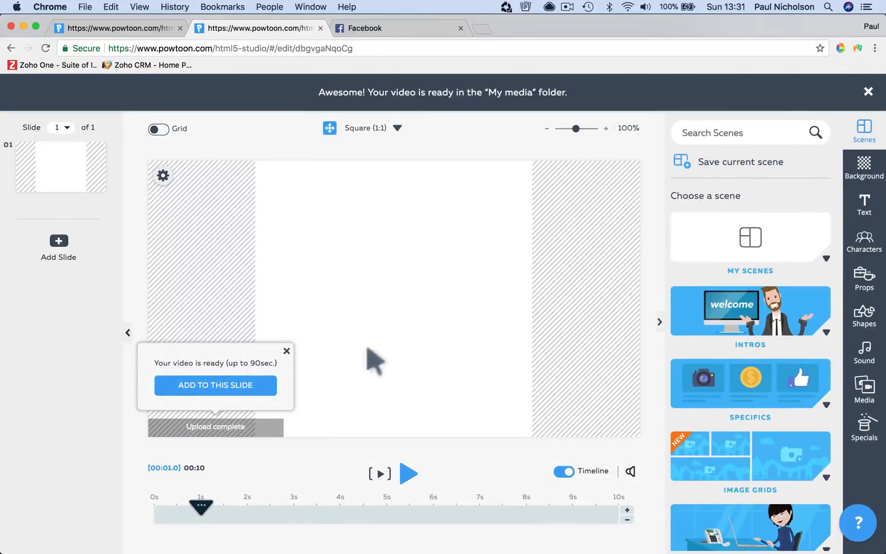
- Add the uploaded video to the current slide of the square project
click(235, 387)
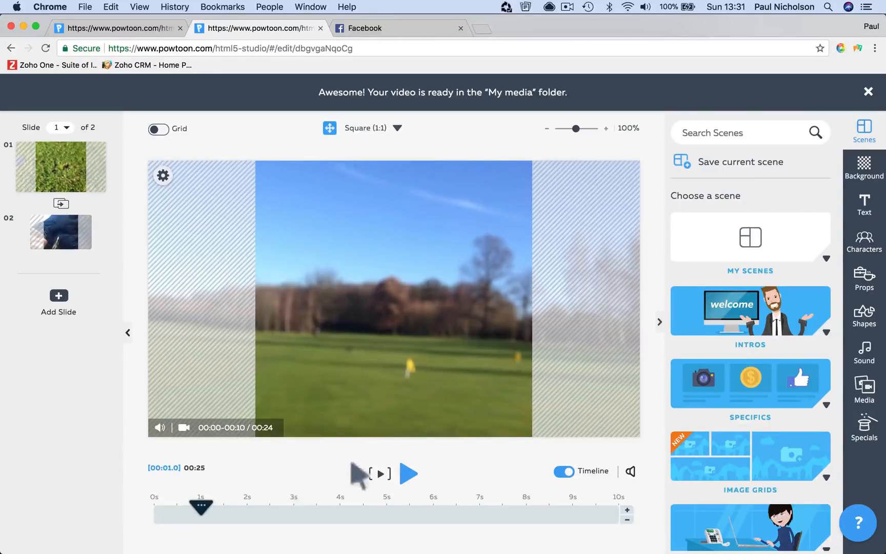
- Play the slide to check the moving video background, and pause it partway through
click(407, 474)
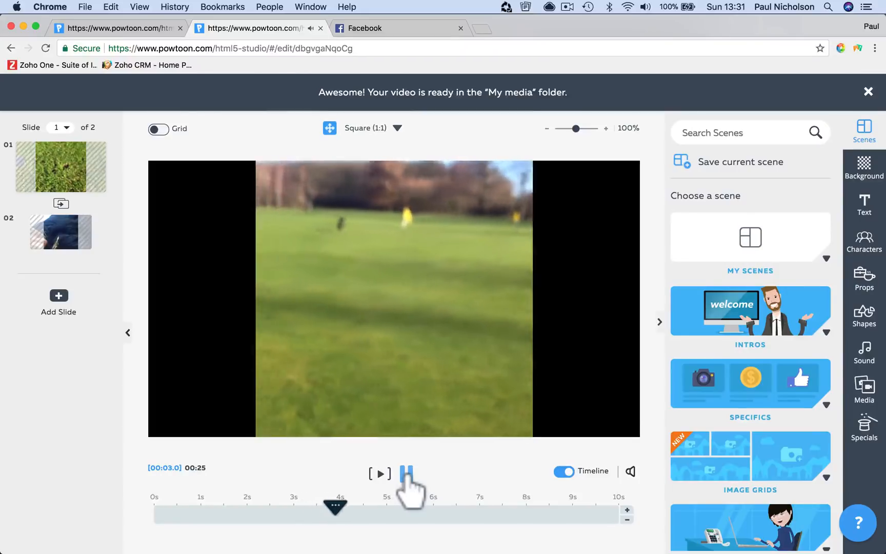
click(406, 474)
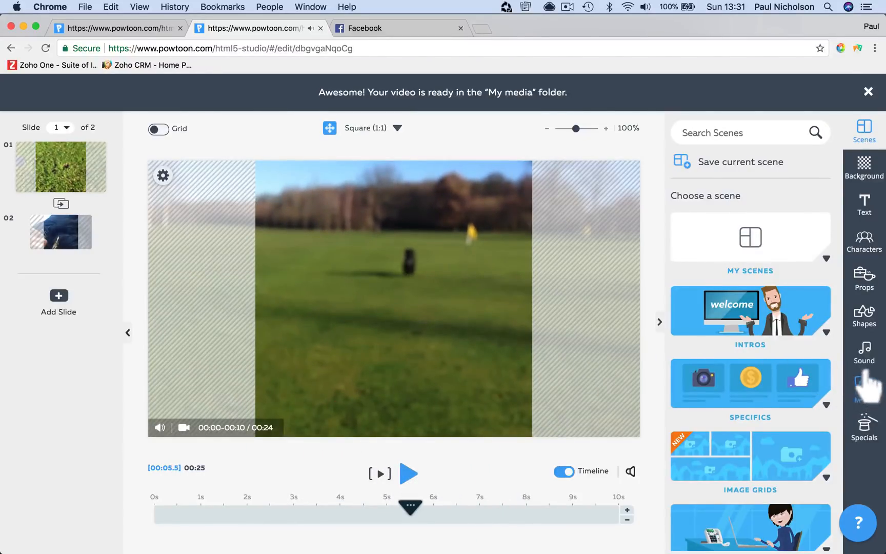
- Add a rectangle from the Shapes library and stretch it into a thin band across the bottom of the square video area
click(863, 319)
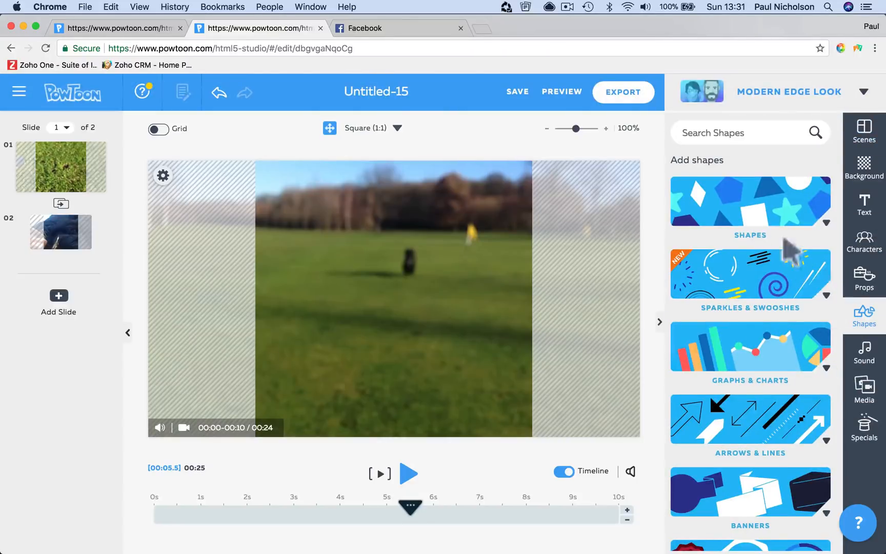
click(760, 204)
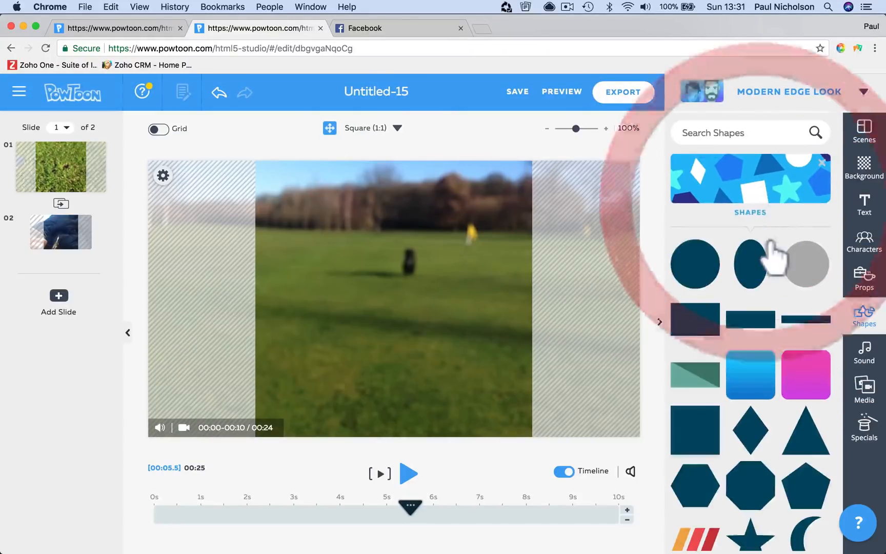
click(755, 323)
drag(408, 310, 562, 418)
drag(394, 327, 395, 401)
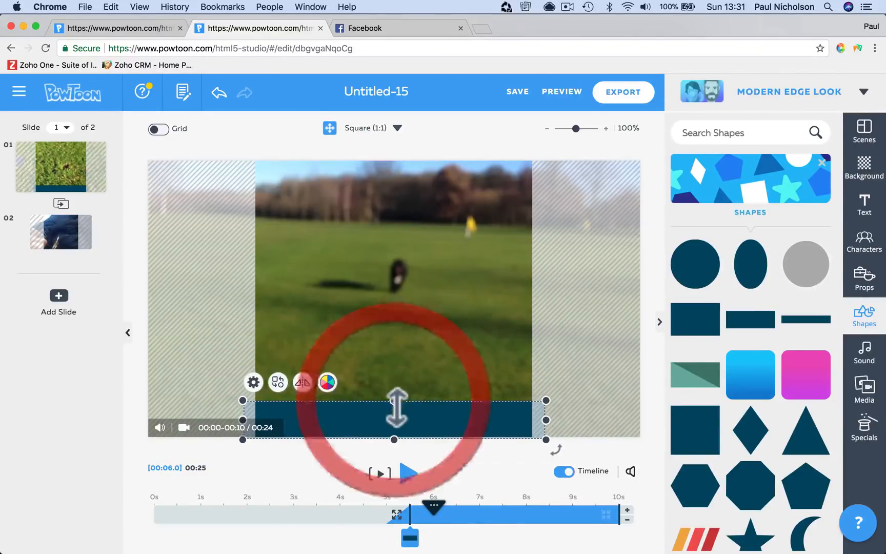
- Recolor the rectangular band at the bottom of the video white
click(326, 382)
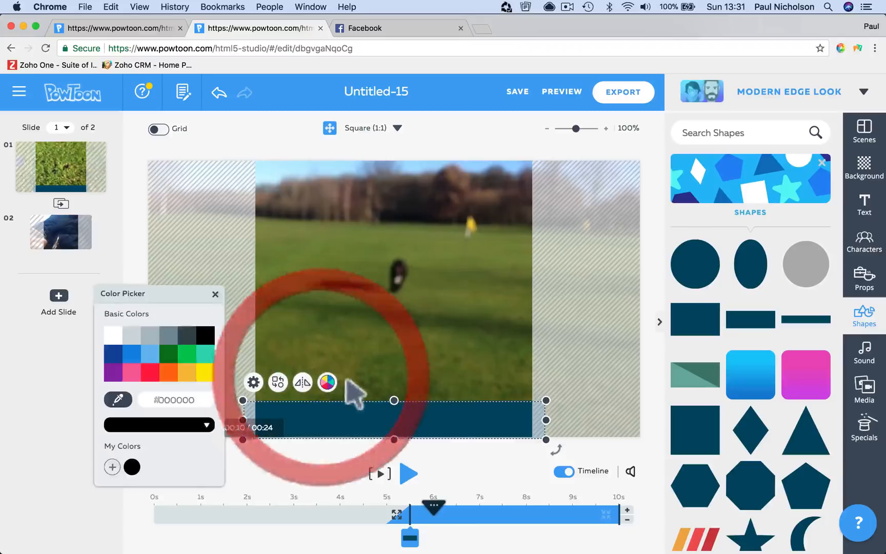
click(113, 336)
click(326, 408)
click(329, 459)
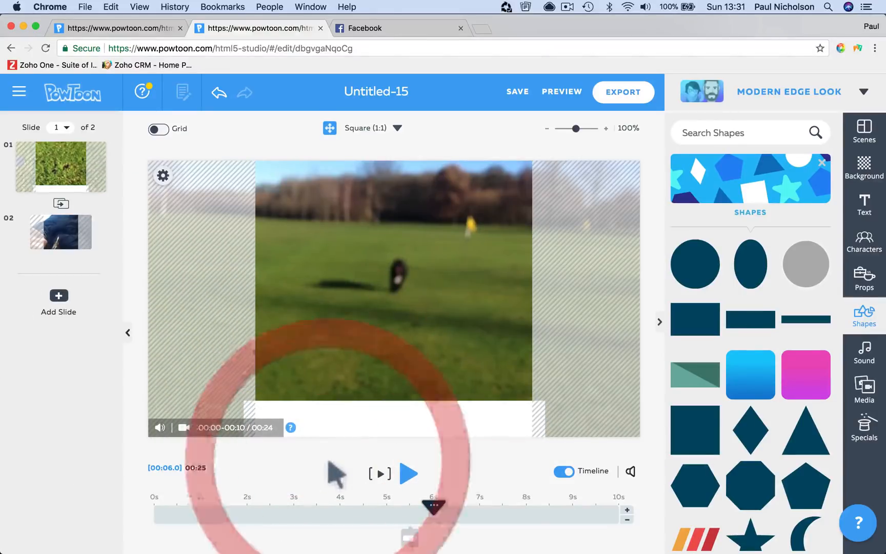
- Add a title text on the white band and set its wording to DOG RUNNING
click(866, 203)
click(762, 167)
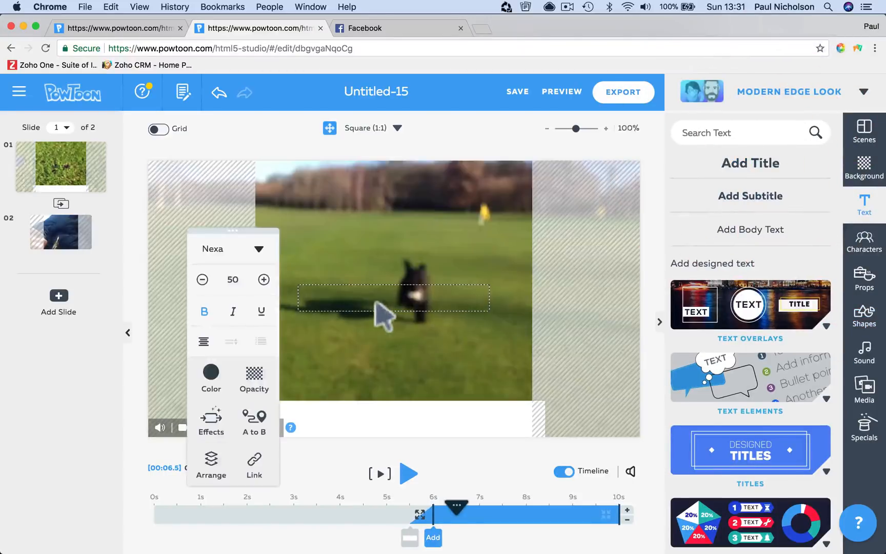
click(368, 365)
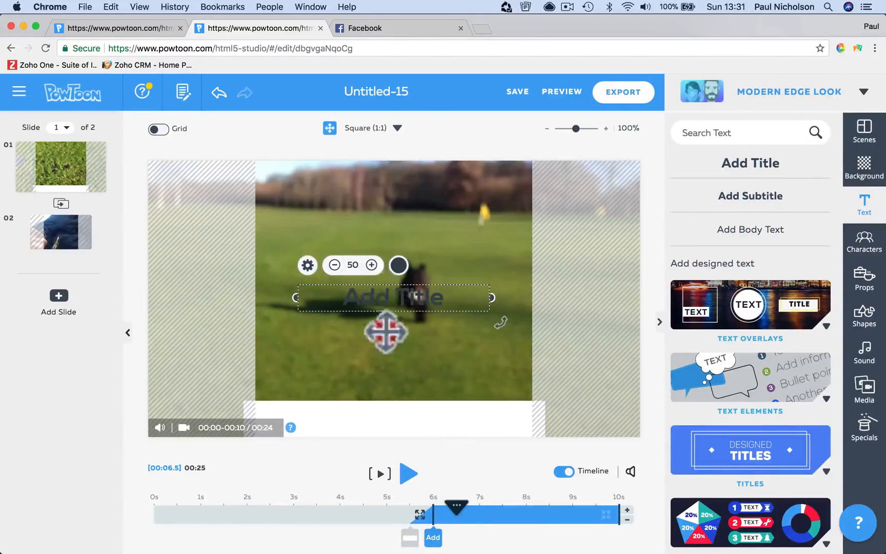
drag(386, 332, 374, 421)
double_click(375, 421)
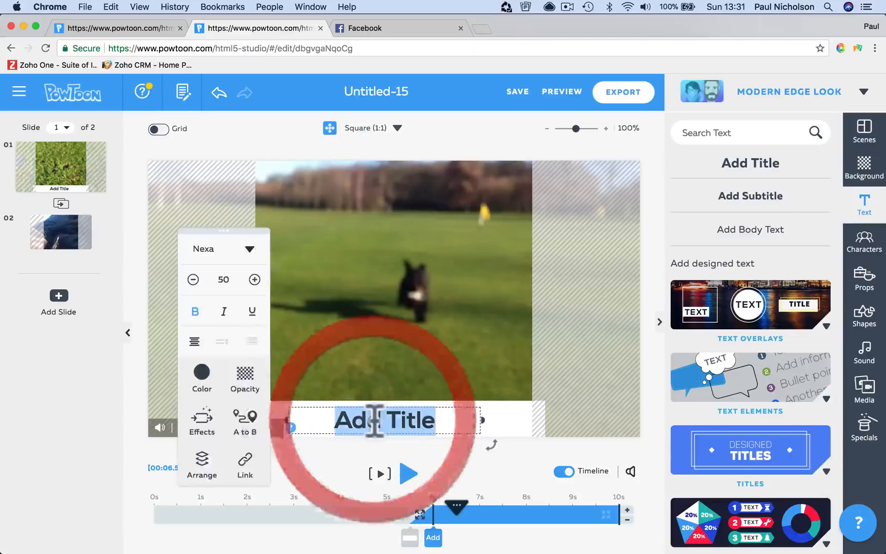
text(DO)
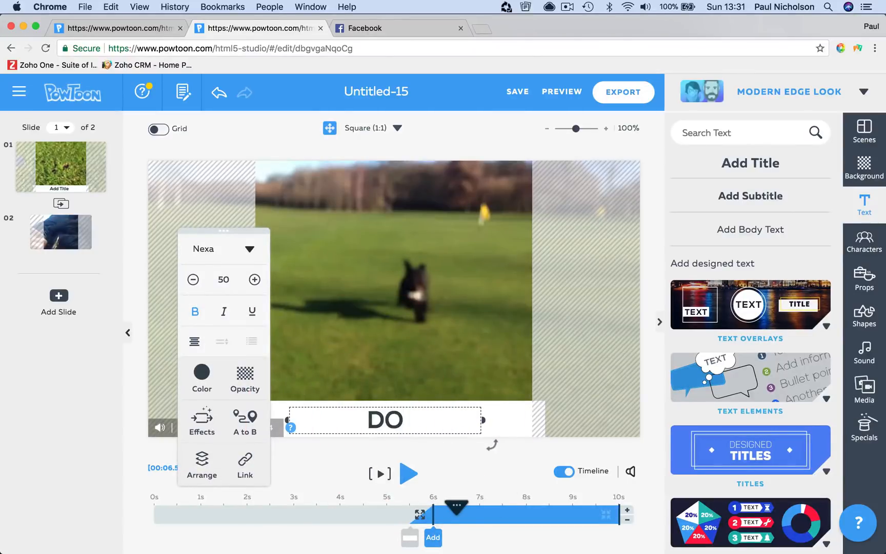
text(G RUNN)
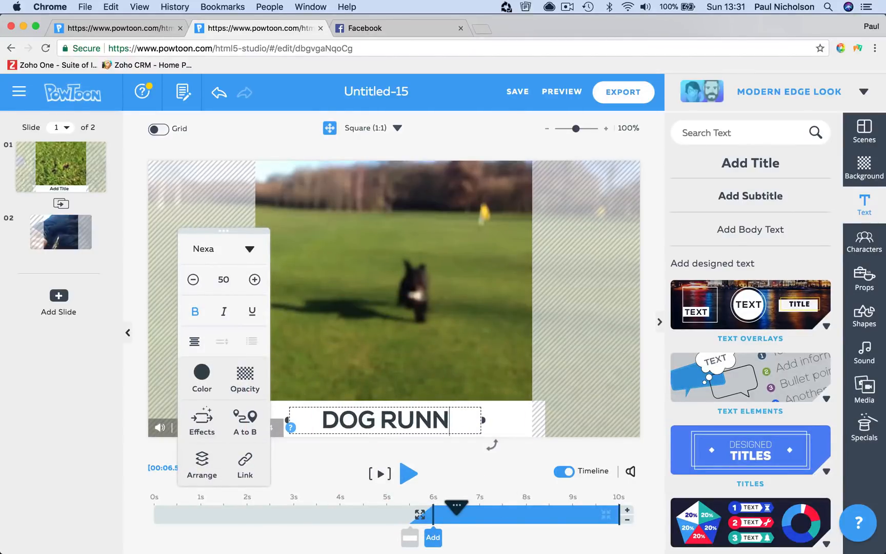
text(ING)
click(415, 452)
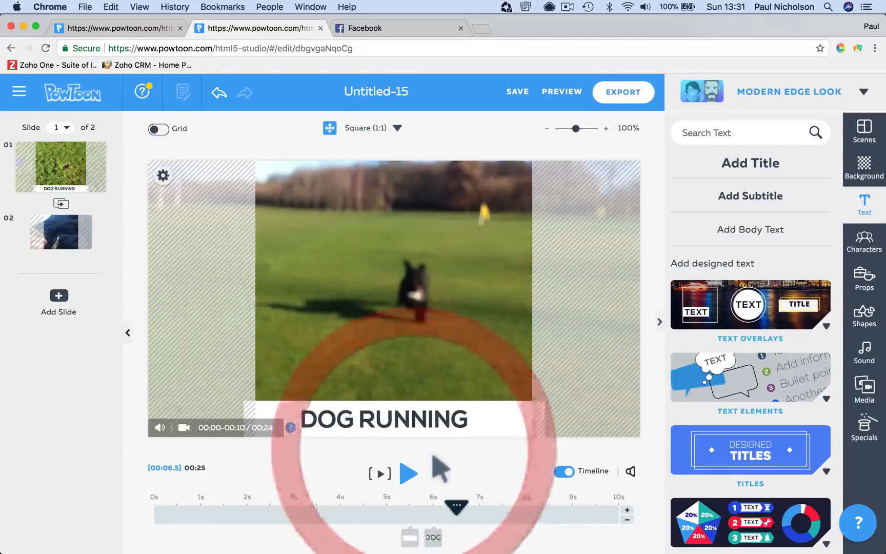
- Make the white band and the DOG RUNNING title both start at 0 s on the timeline, and preview the slide
click(434, 534)
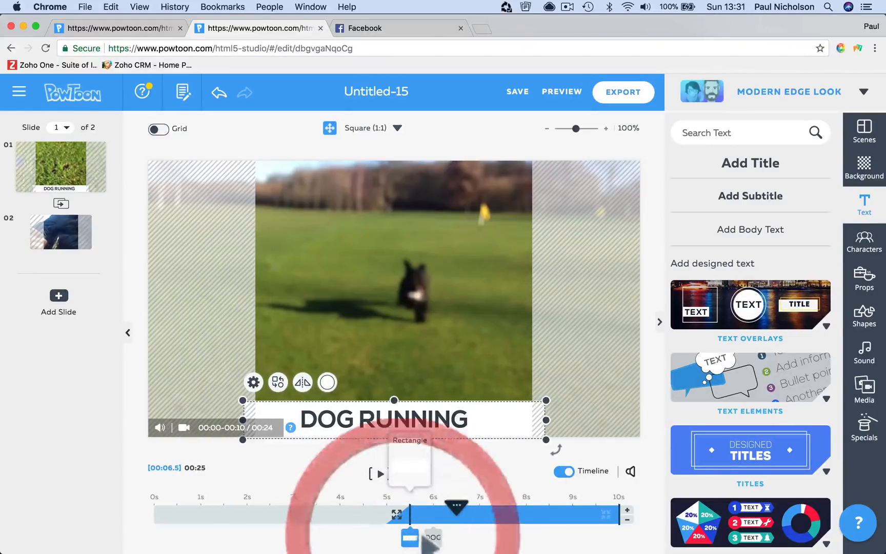
drag(406, 519, 103, 531)
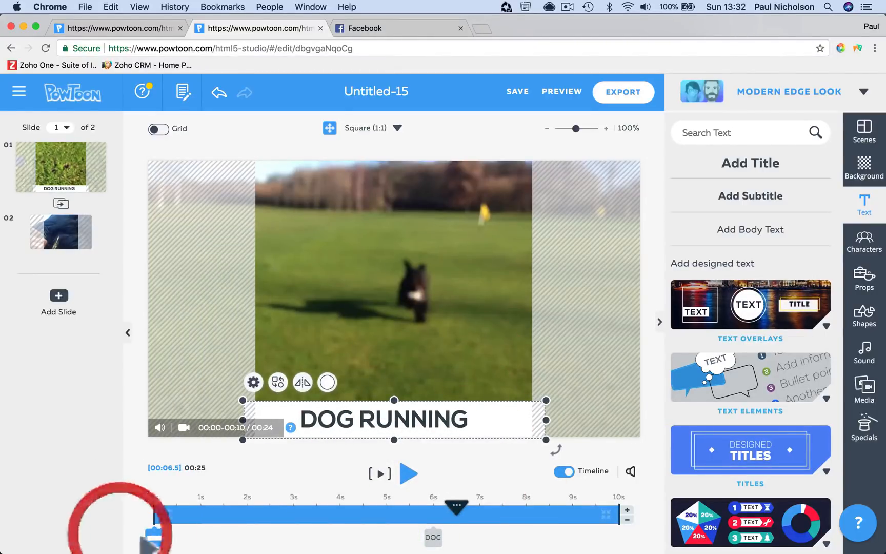
click(430, 532)
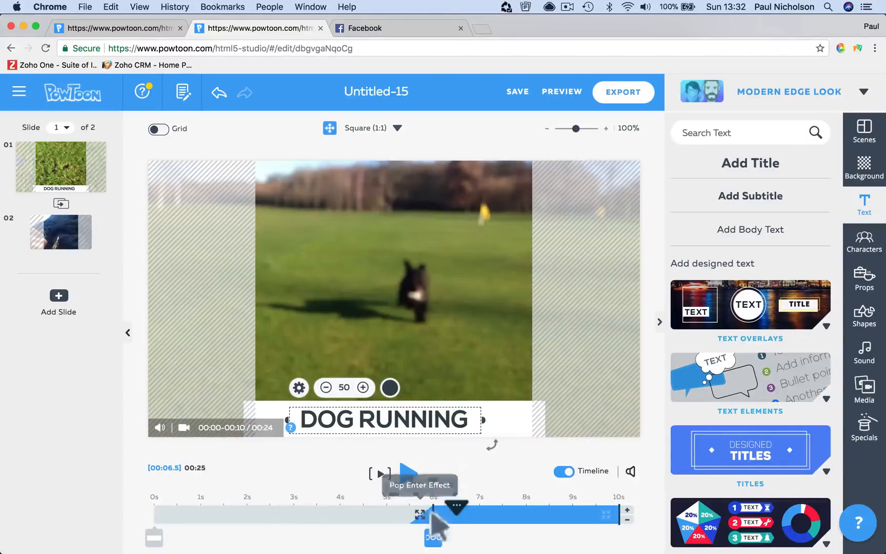
drag(432, 513, 141, 518)
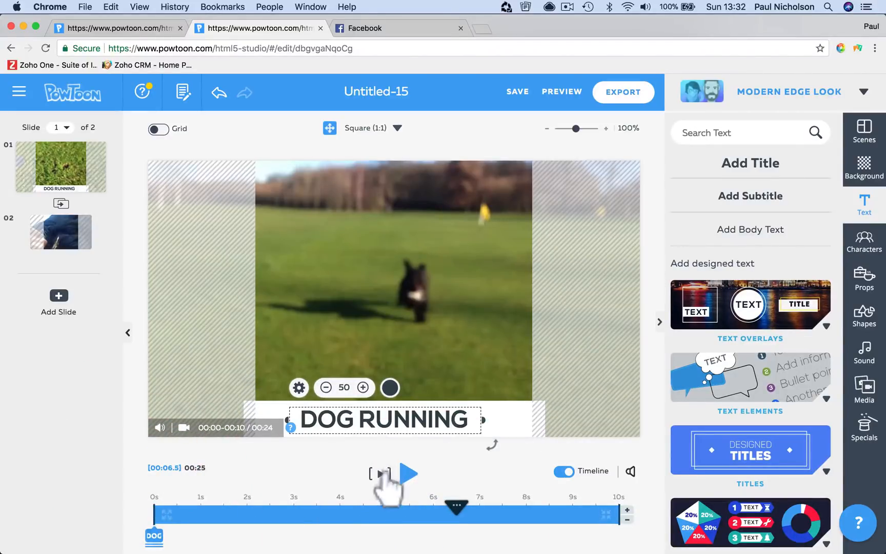
click(380, 474)
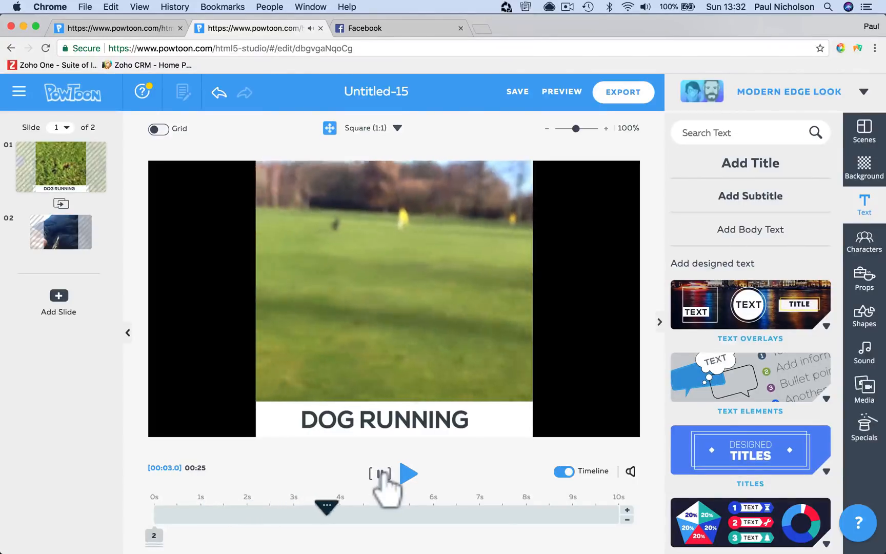
click(380, 473)
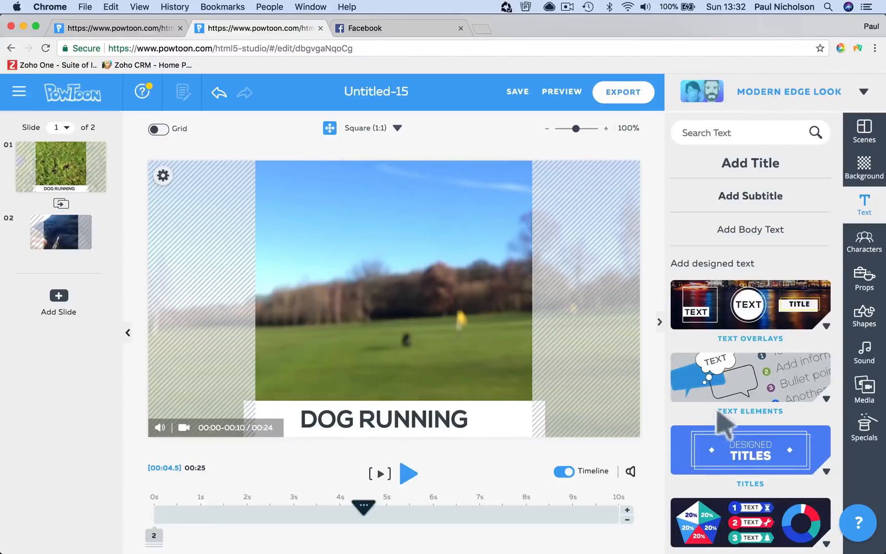
- Try the Beyond designed title at the top of the video and delete it again
click(766, 373)
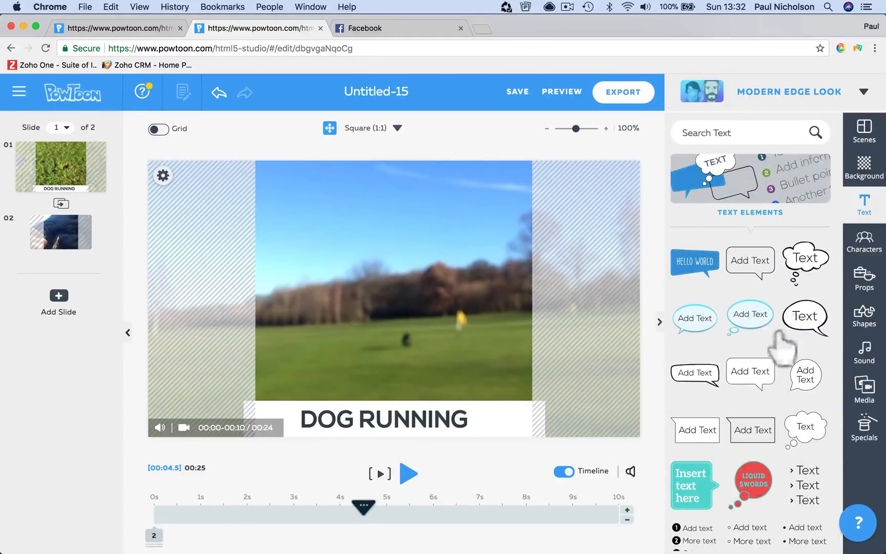
scroll(777, 333, down, 10)
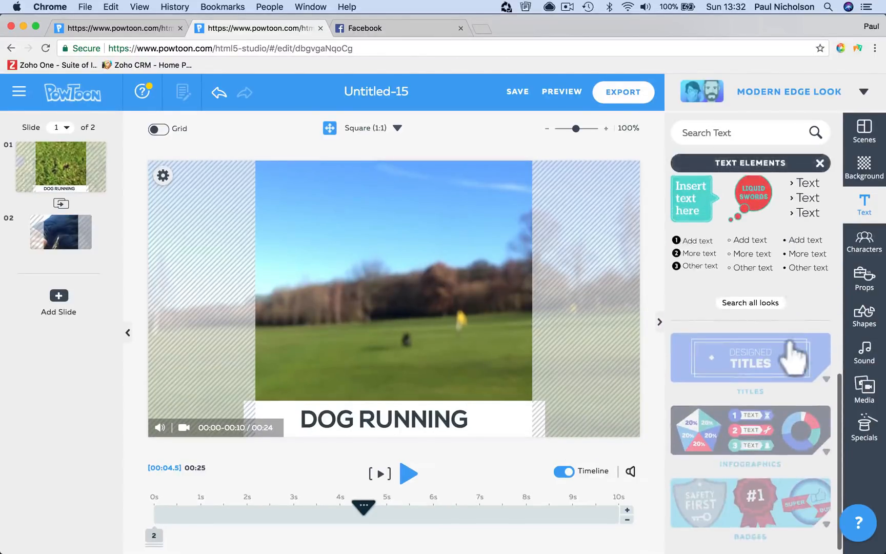
click(792, 354)
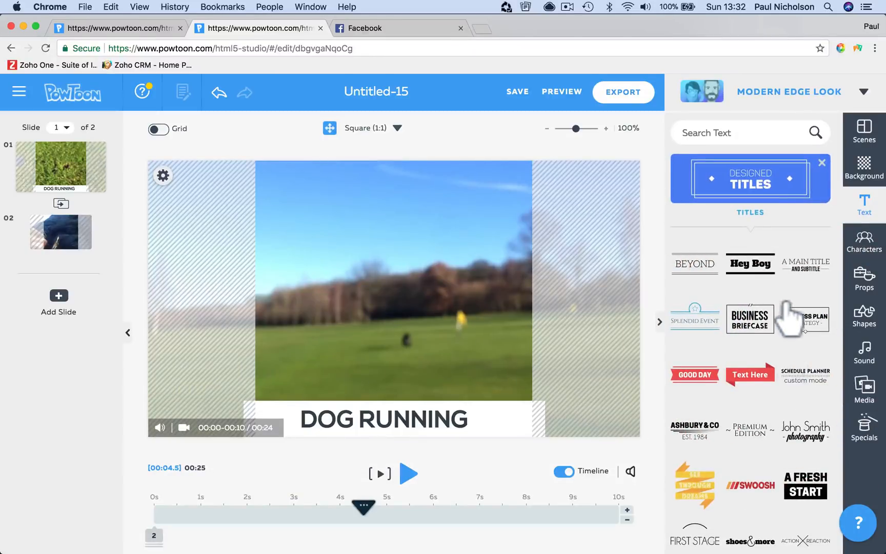
click(687, 264)
drag(416, 279, 419, 190)
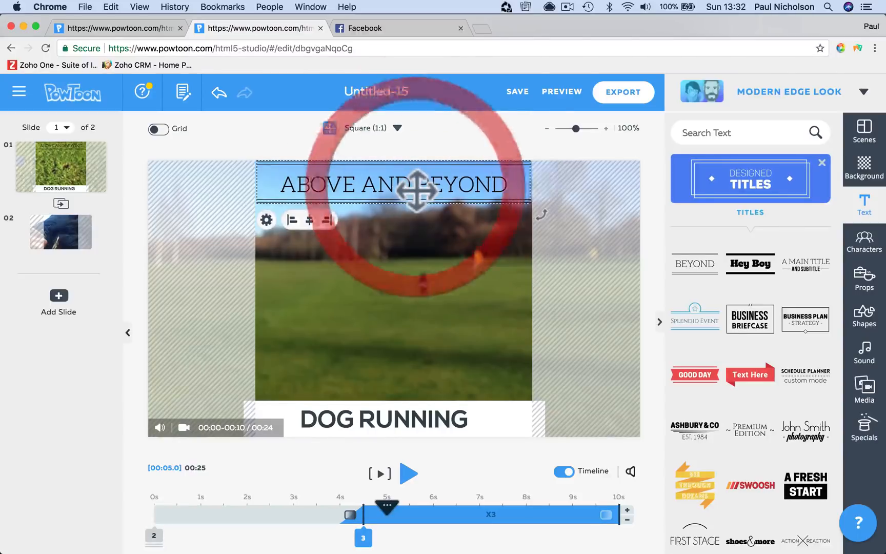
click(416, 189)
key(Delete)
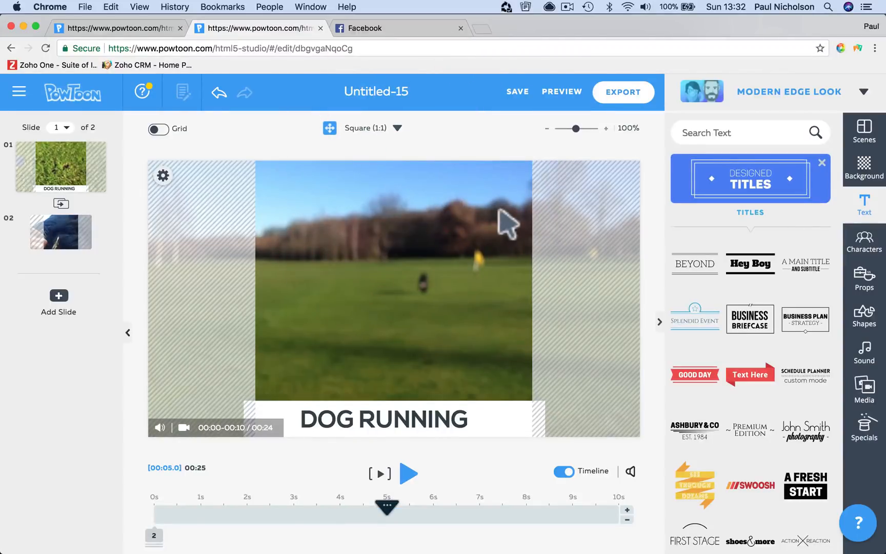
- Look through the Specifics scenes and open the Powtoon Squared collection of special elements
click(853, 173)
click(863, 132)
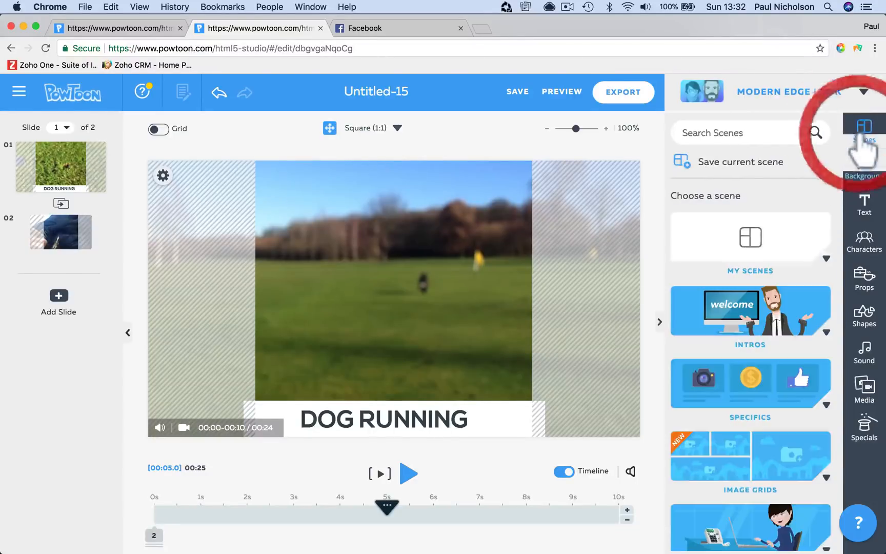
scroll(816, 246, down, 3)
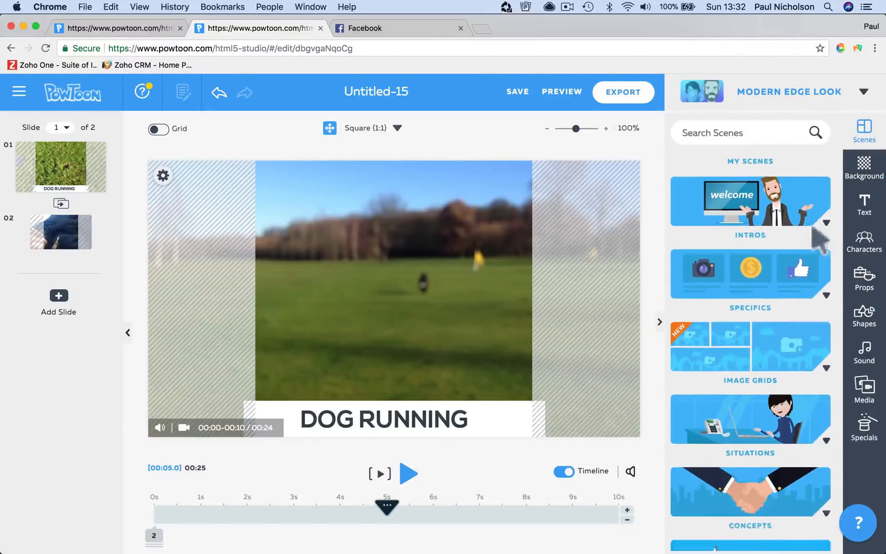
click(802, 273)
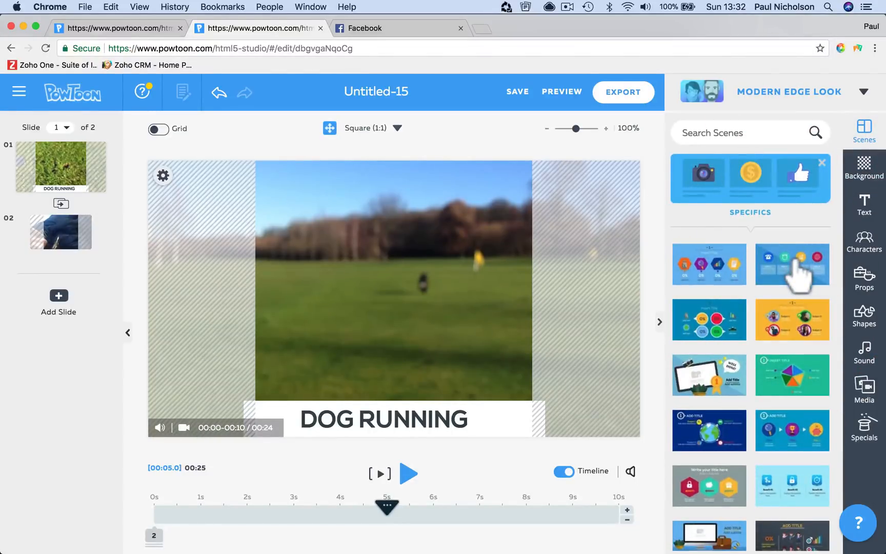
scroll(738, 300, down, 5)
scroll(821, 338, up, 15)
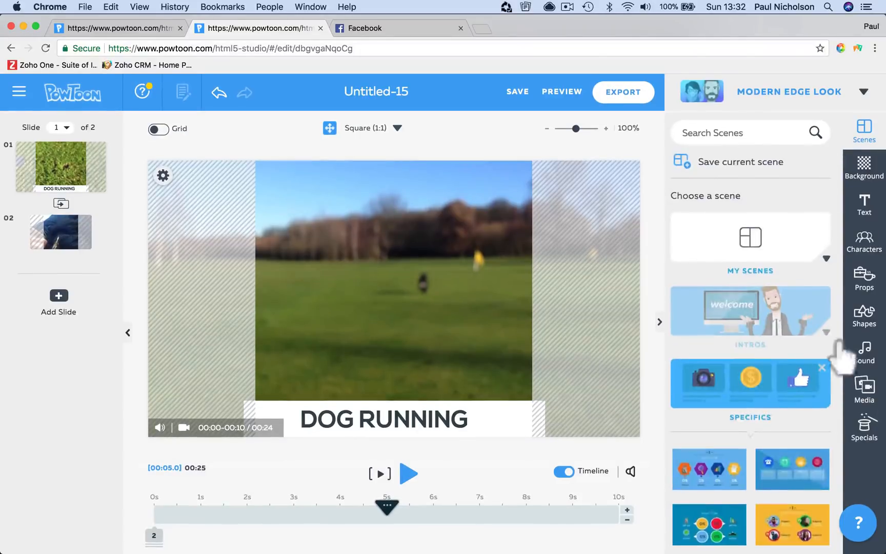
click(872, 436)
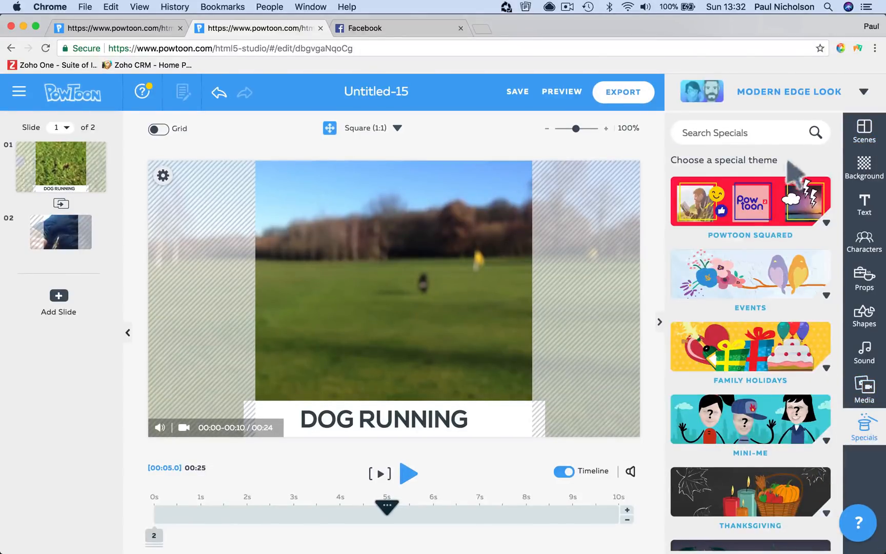
click(769, 213)
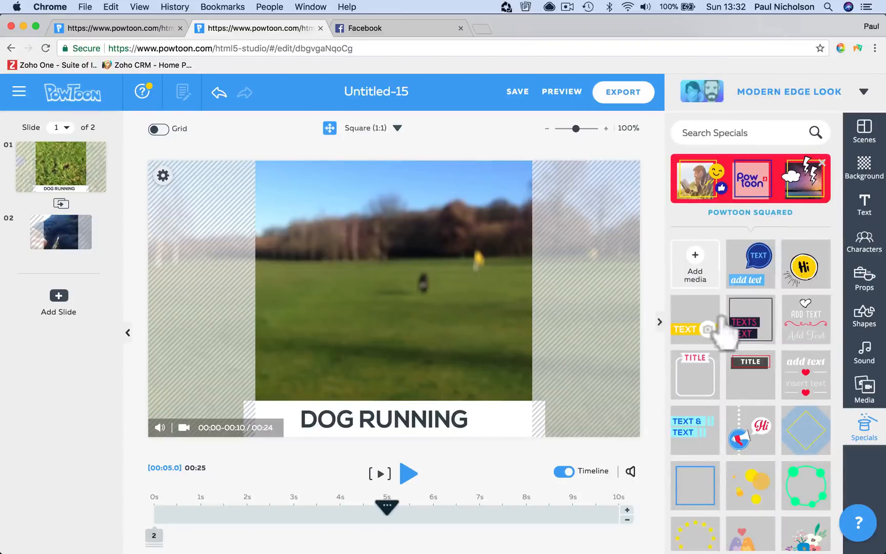
- Delete the white band and the DOG RUNNING title from the first slide
click(501, 409)
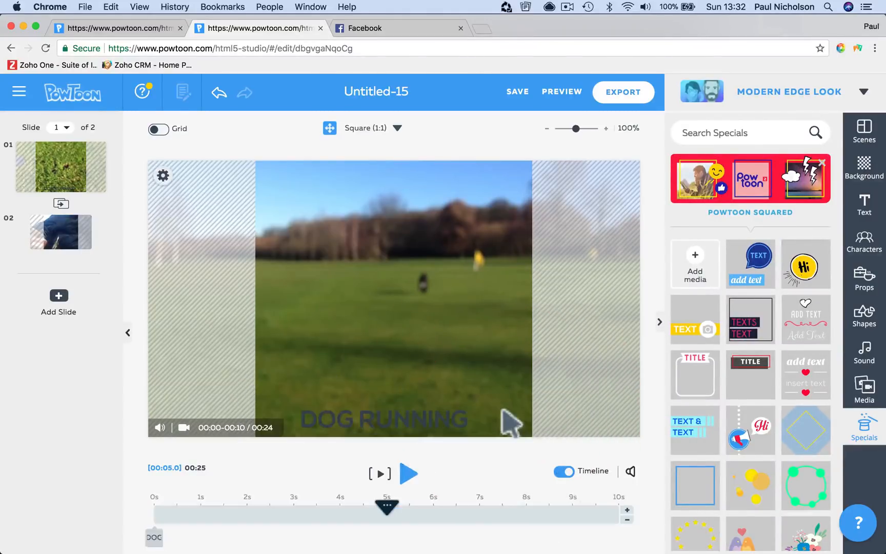
click(457, 421)
key(Delete)
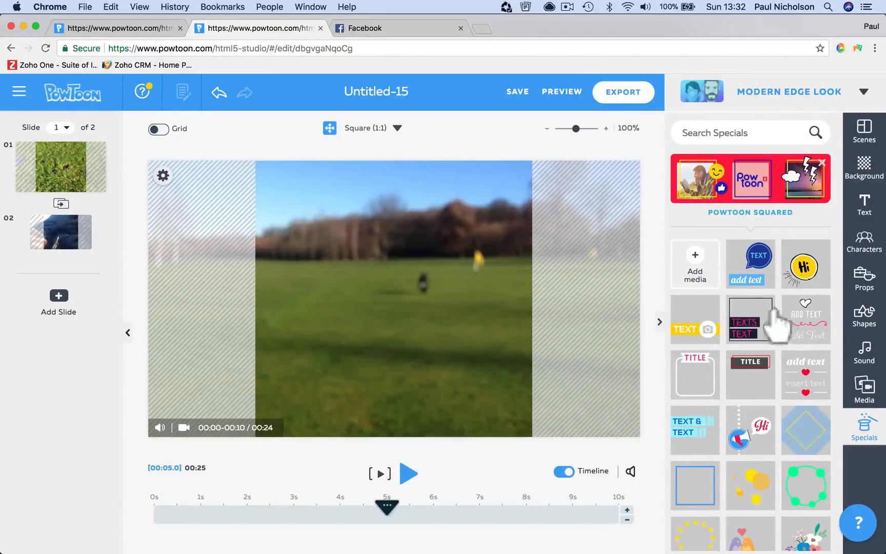
- Add the yellow Powtoon Squared banner with text and round photo, and replace its placeholder text with DOG RUNNING
click(696, 314)
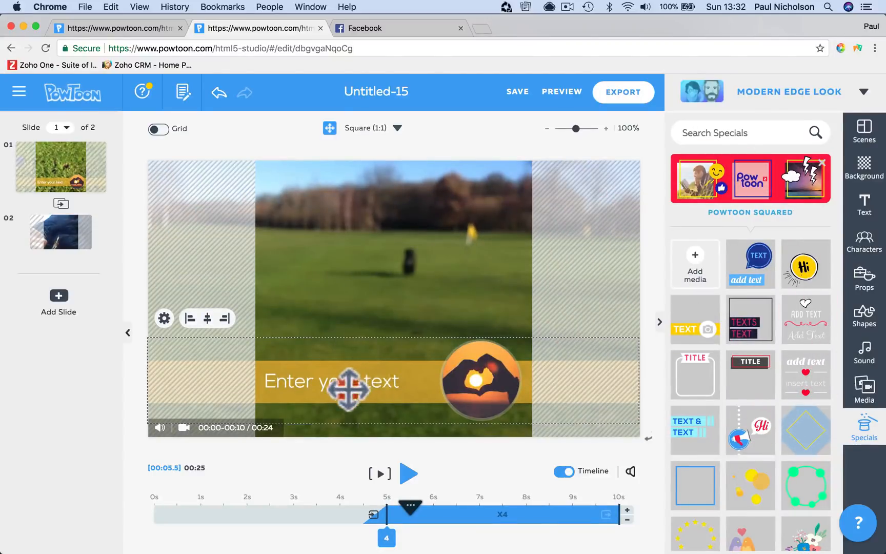
double_click(346, 386)
text(DOG RUNNING)
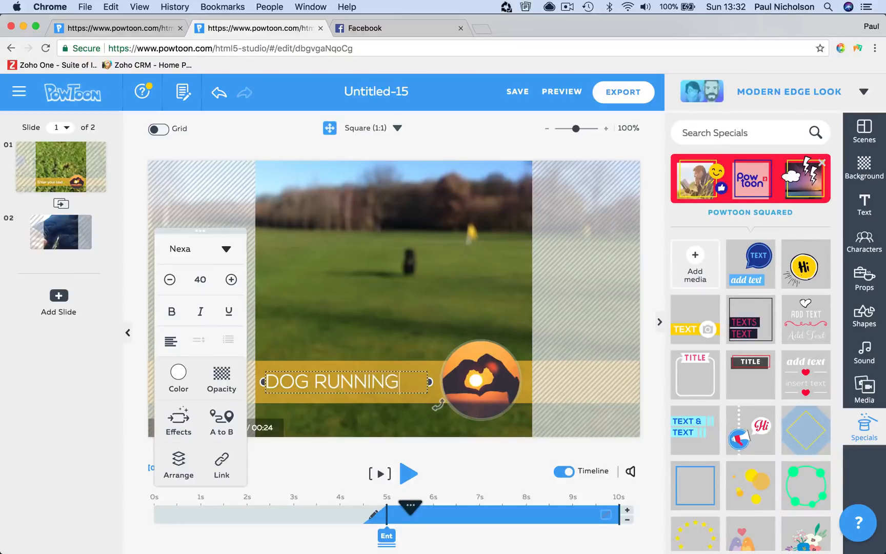
click(469, 374)
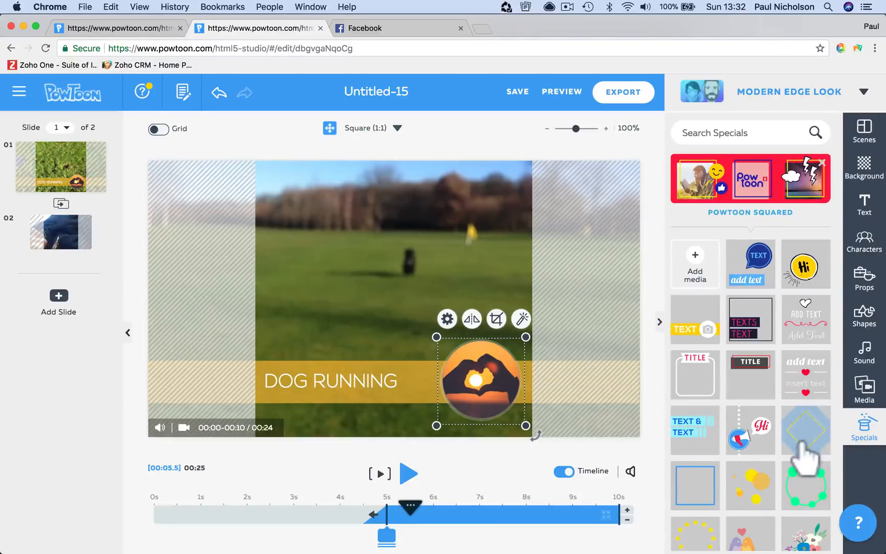
- Add the blue square outline frame from the Powtoon Squared collection to the first slide and send it to the back
scroll(805, 441, down, 4)
click(696, 380)
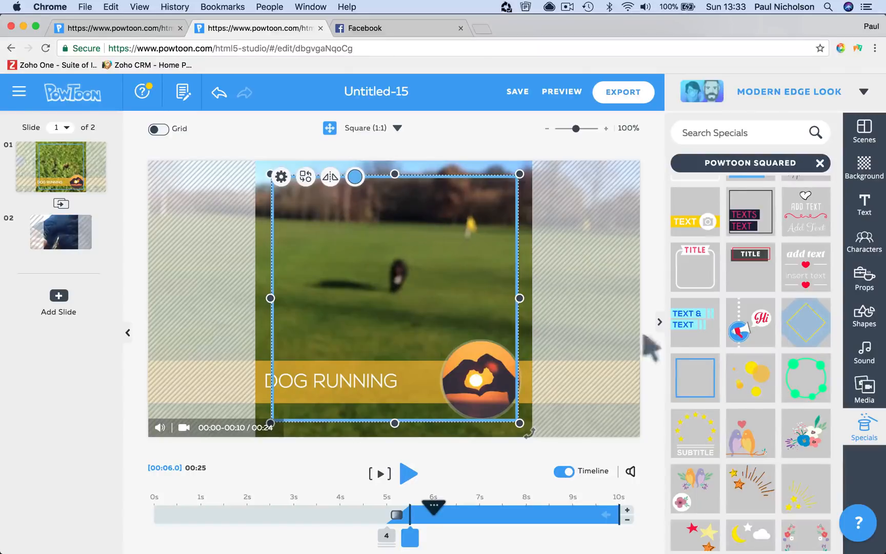
right_click(467, 276)
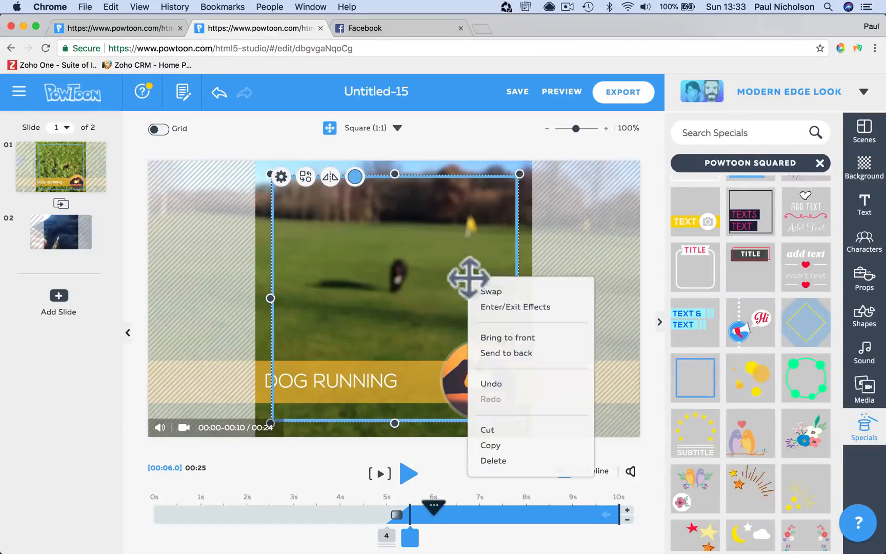
click(520, 351)
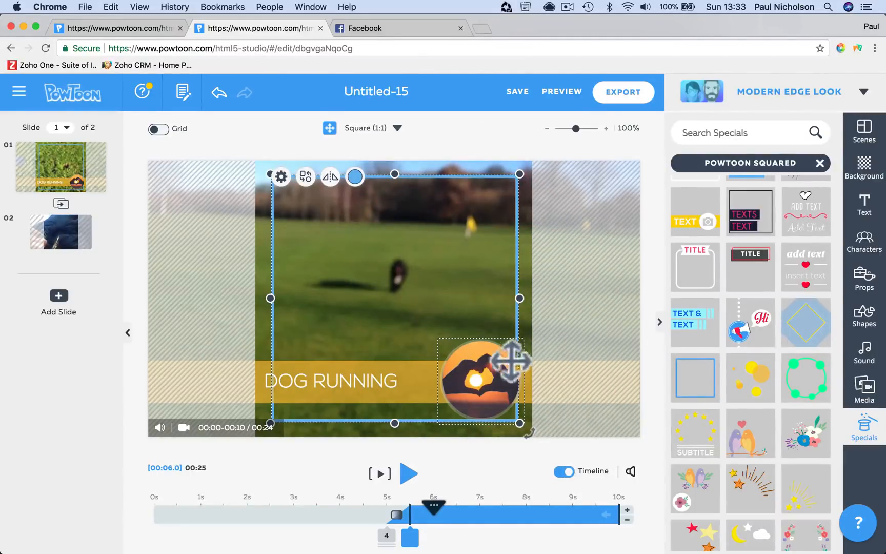
click(508, 138)
click(494, 134)
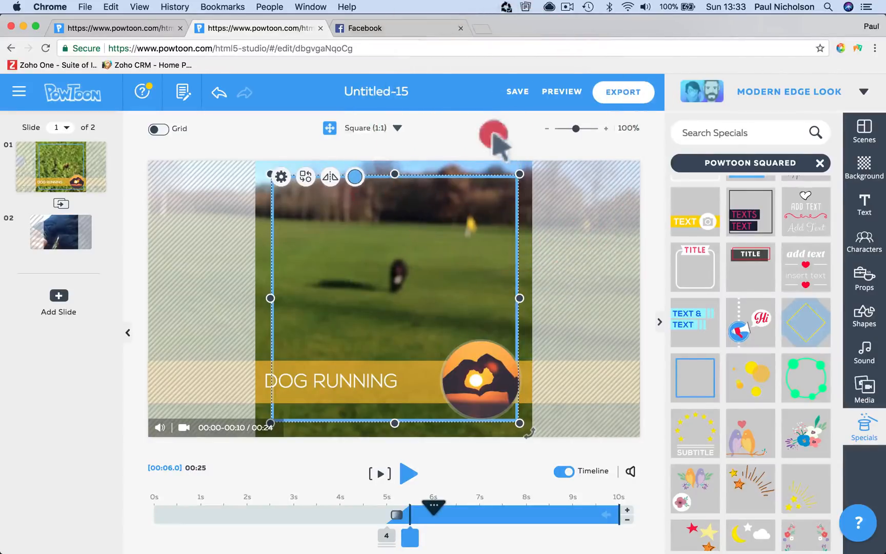
click(469, 156)
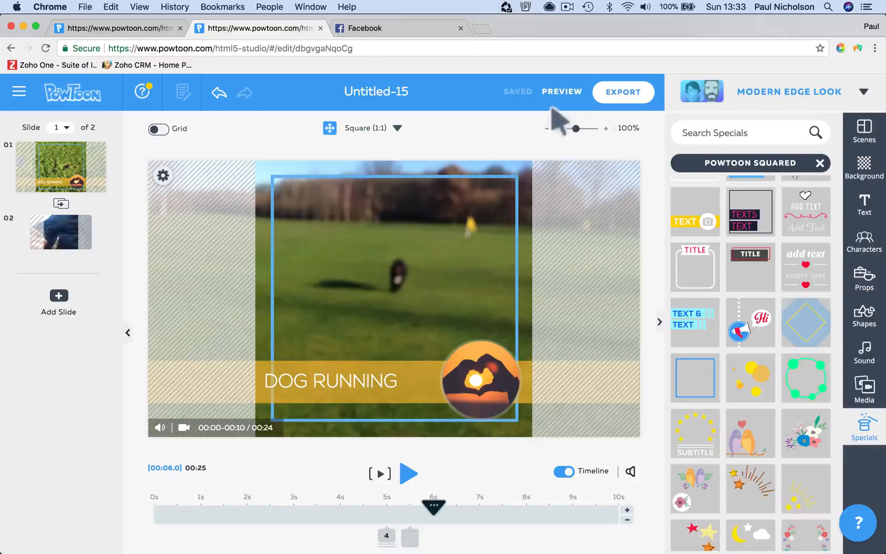
- Preview the video with the blue frame and DOG RUNNING banner, and close the preview
click(556, 91)
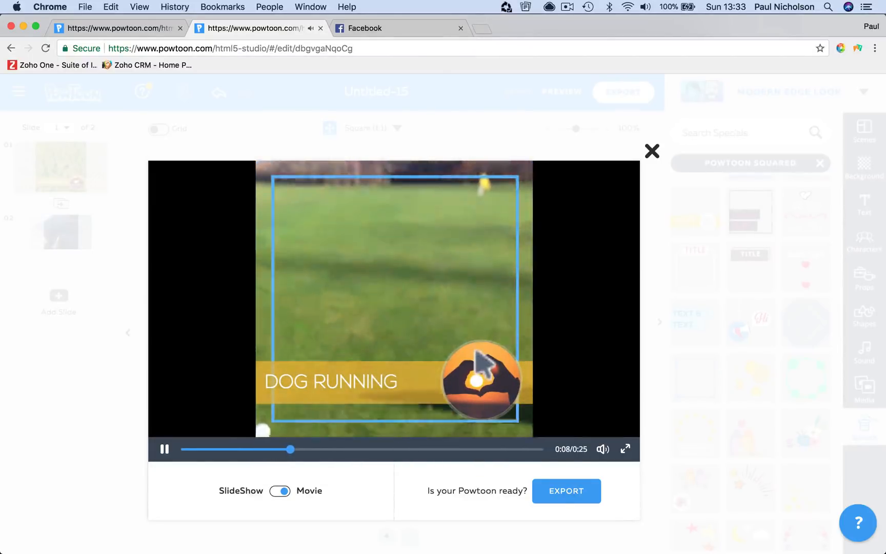
click(657, 151)
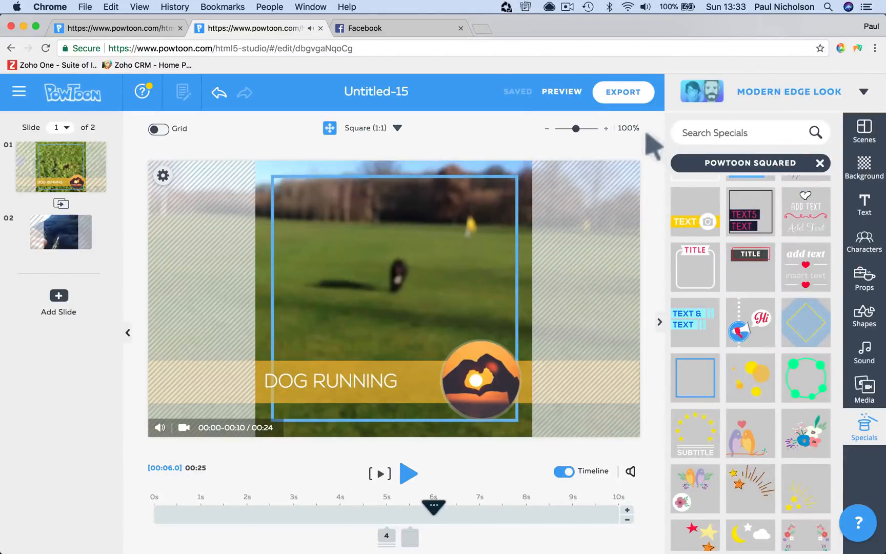
- Add the scattered yellow circles and a thumbs-down icon to the first slide, enlarging the icon in the middle of the frame
click(747, 379)
scroll(746, 439, down, 5)
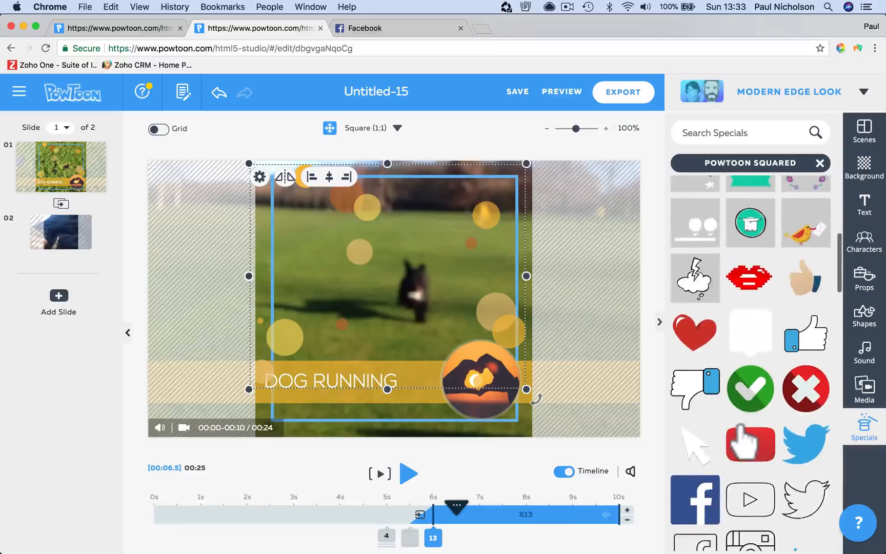
scroll(744, 436, down, 2)
click(696, 331)
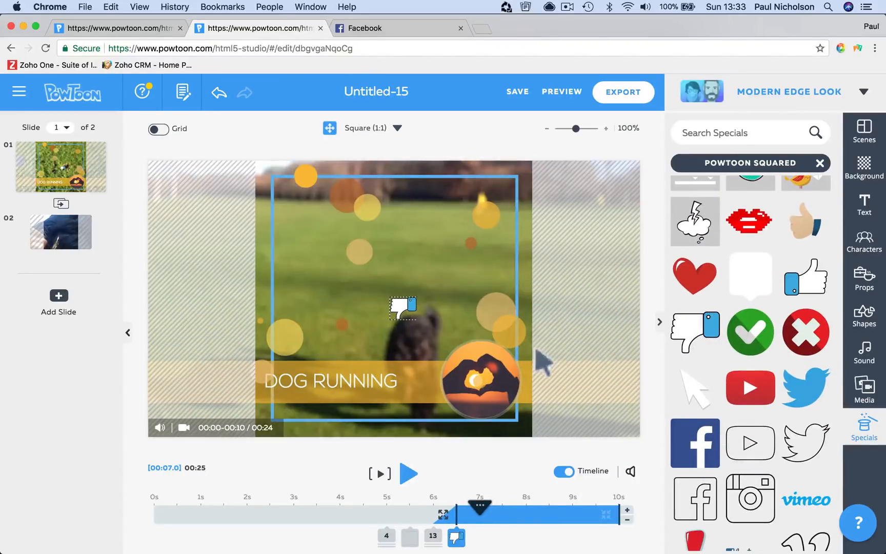
drag(407, 310, 338, 326)
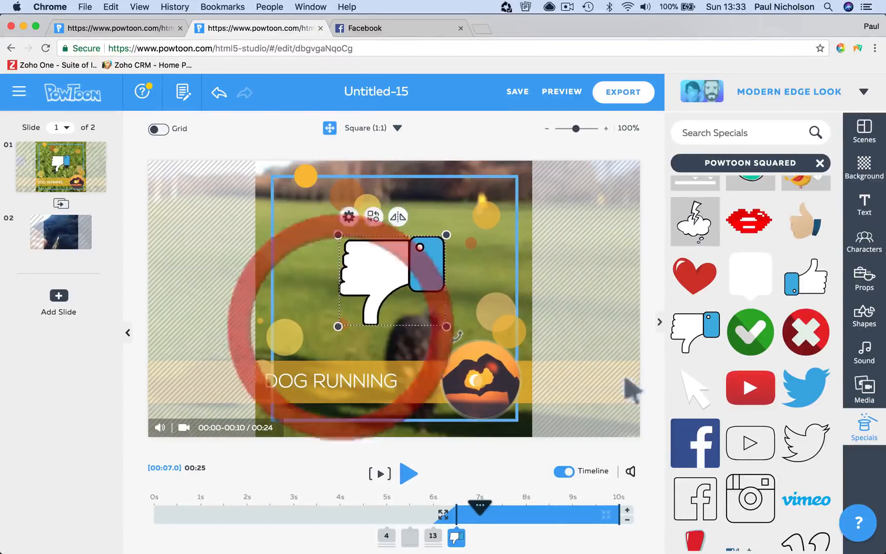
click(600, 446)
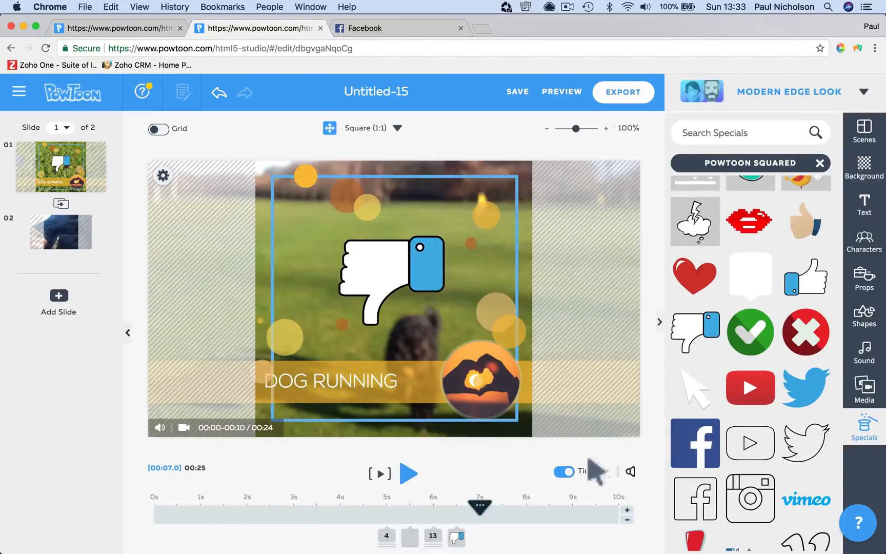
- Rotate the thumbs-down icon by about -178° to turn it into a thumbs-up
click(359, 262)
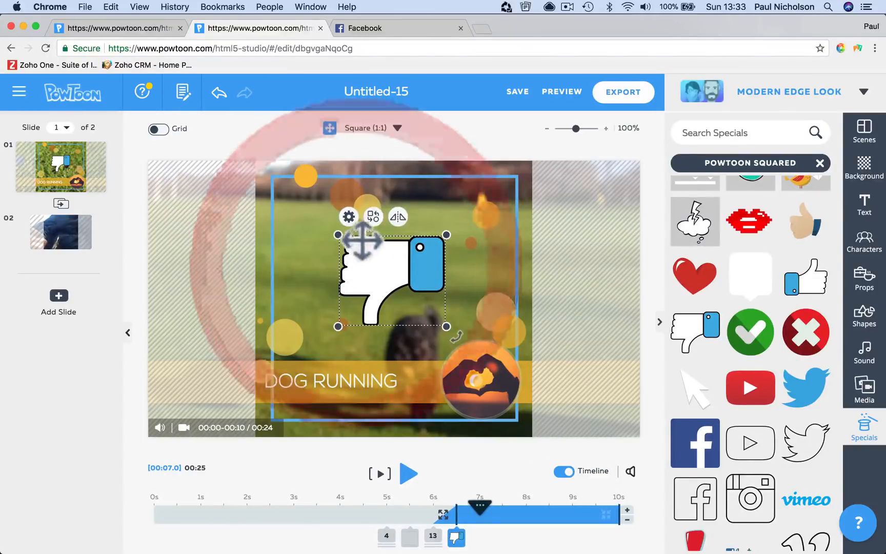
click(397, 218)
click(397, 218)
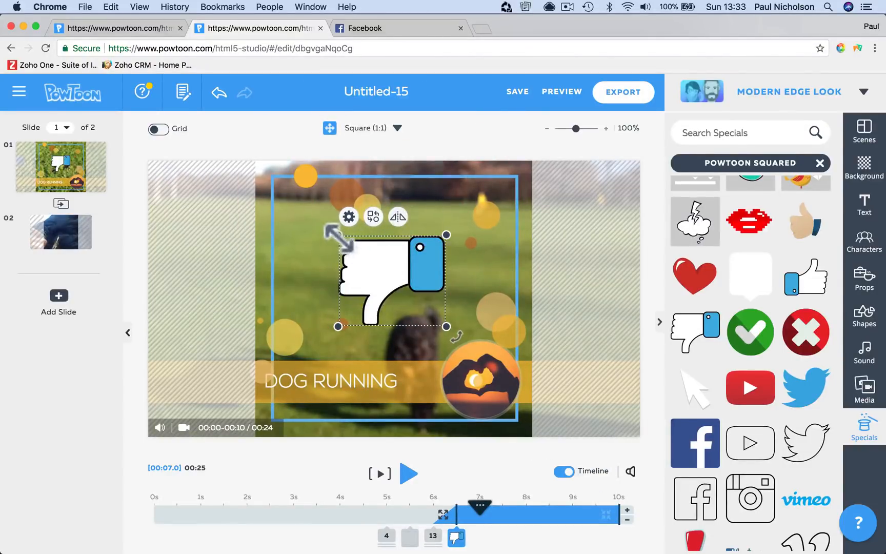
drag(446, 327, 346, 228)
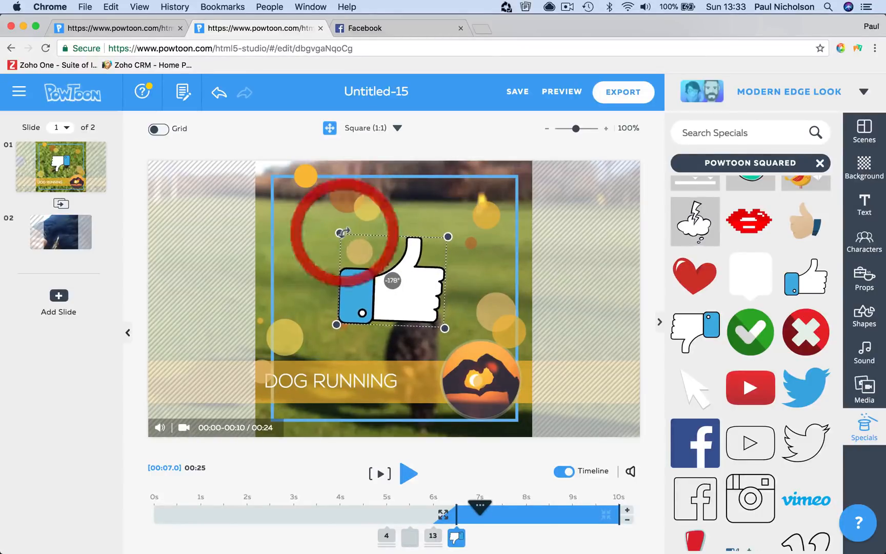
click(554, 211)
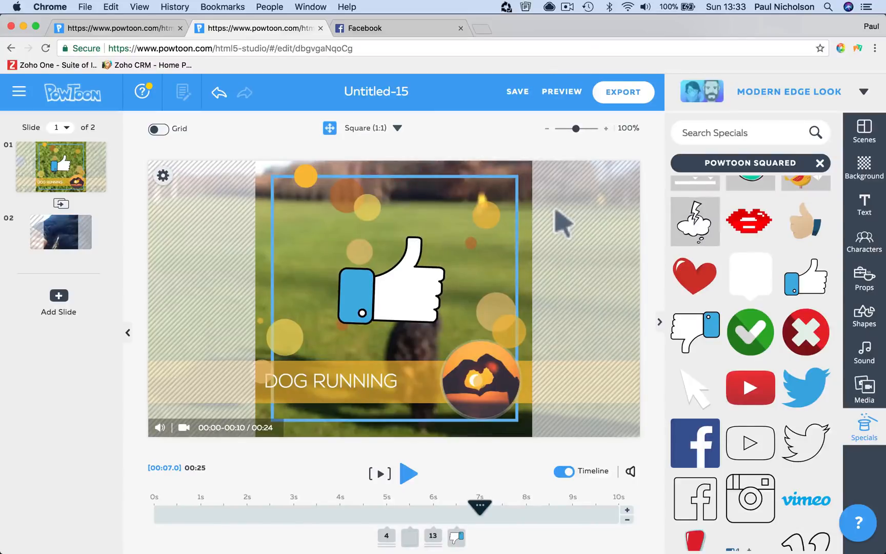